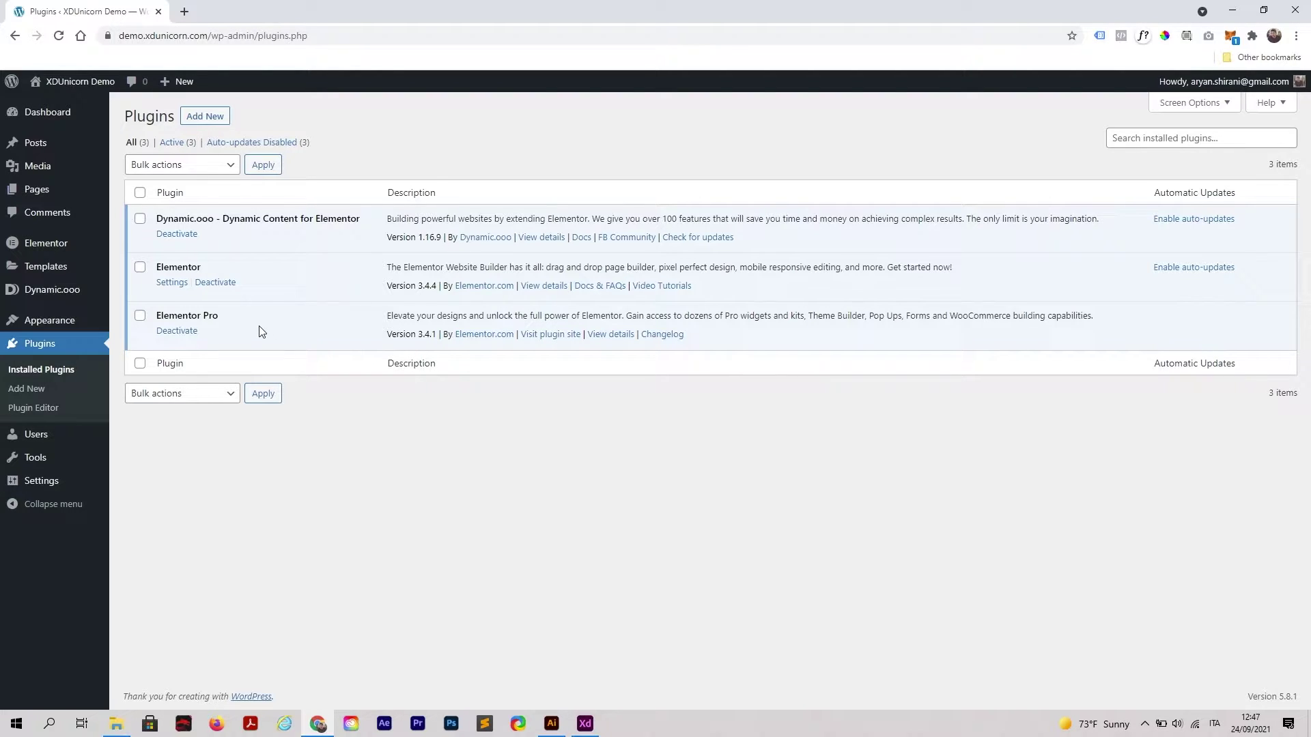
- Create a new WordPress page titled 'Home Trainer'
left_click(49, 320)
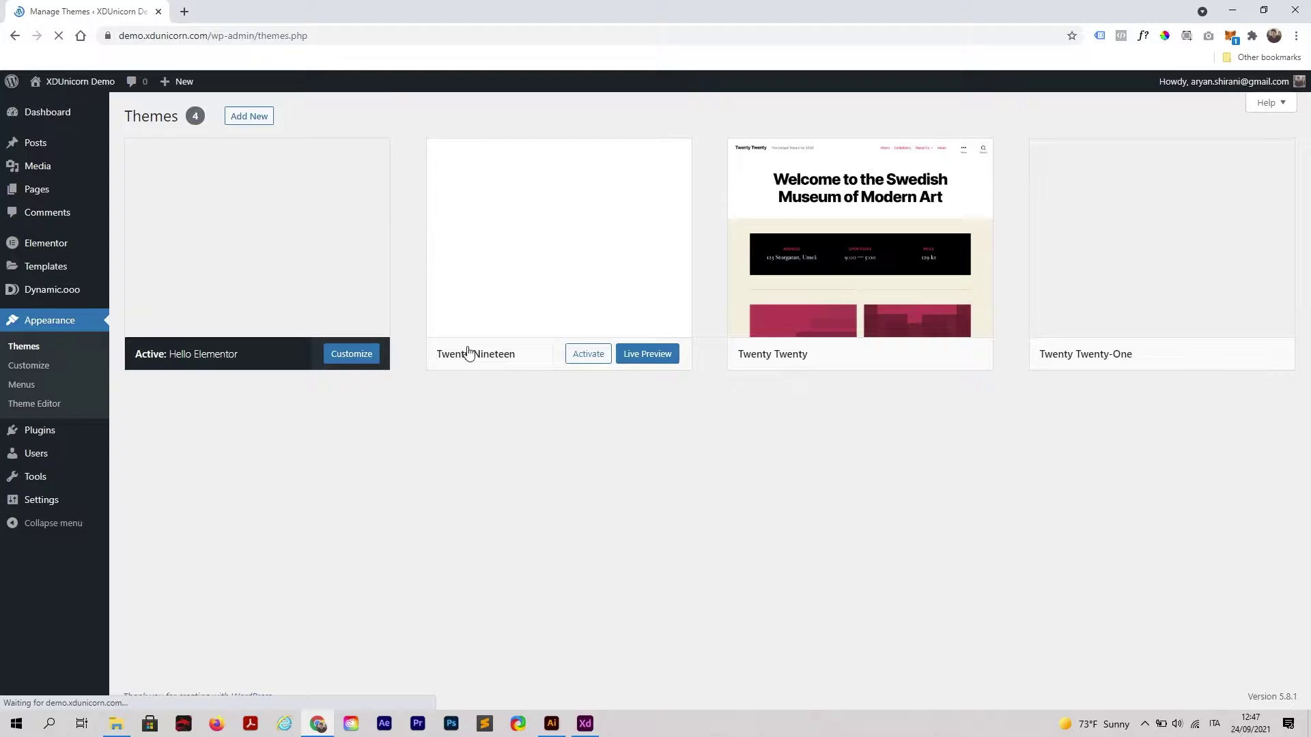
left_click(70, 440)
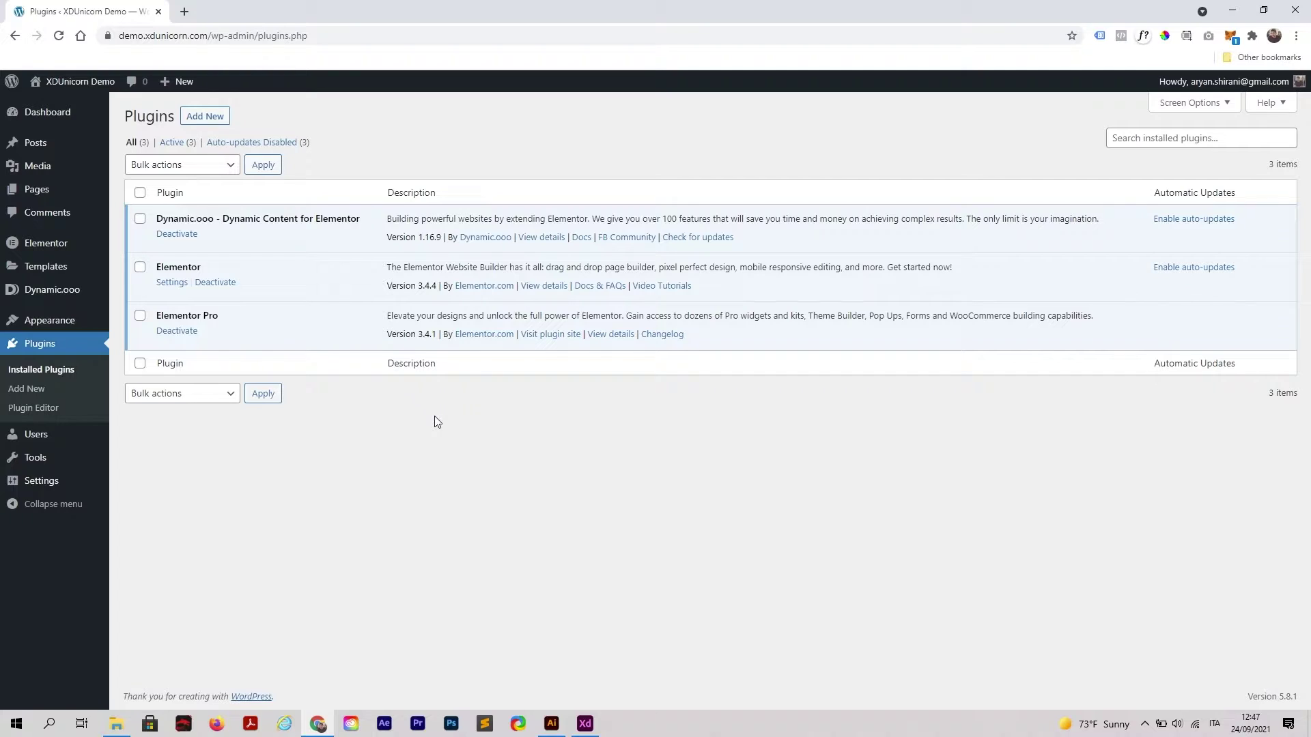
mouse_move(80, 194)
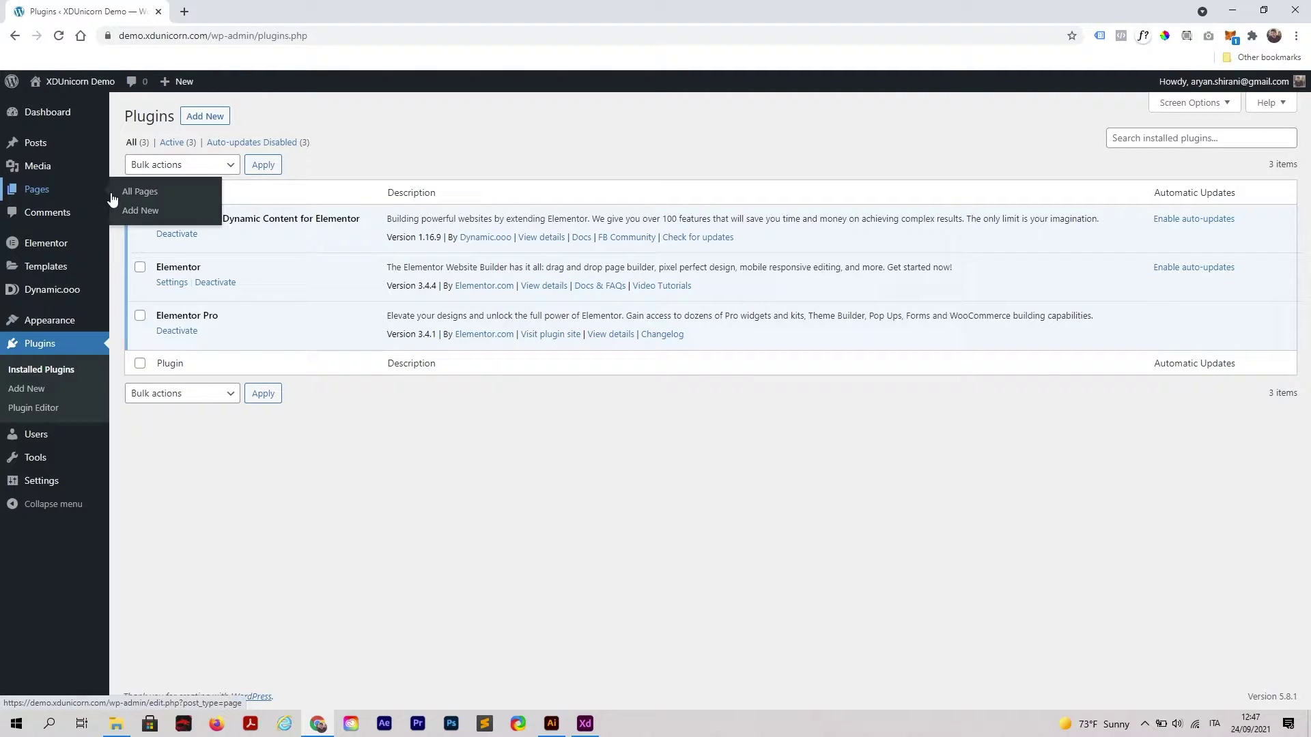
left_click(168, 213)
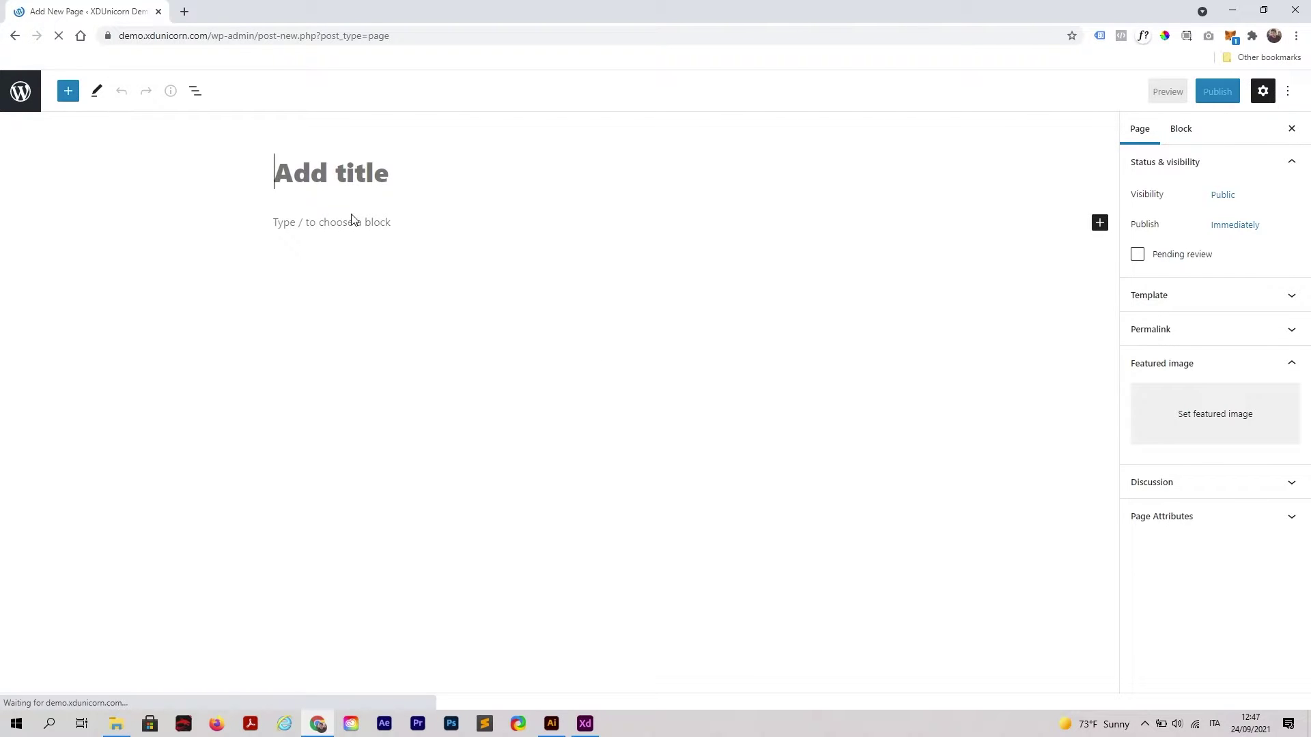
type("Home Trainer")
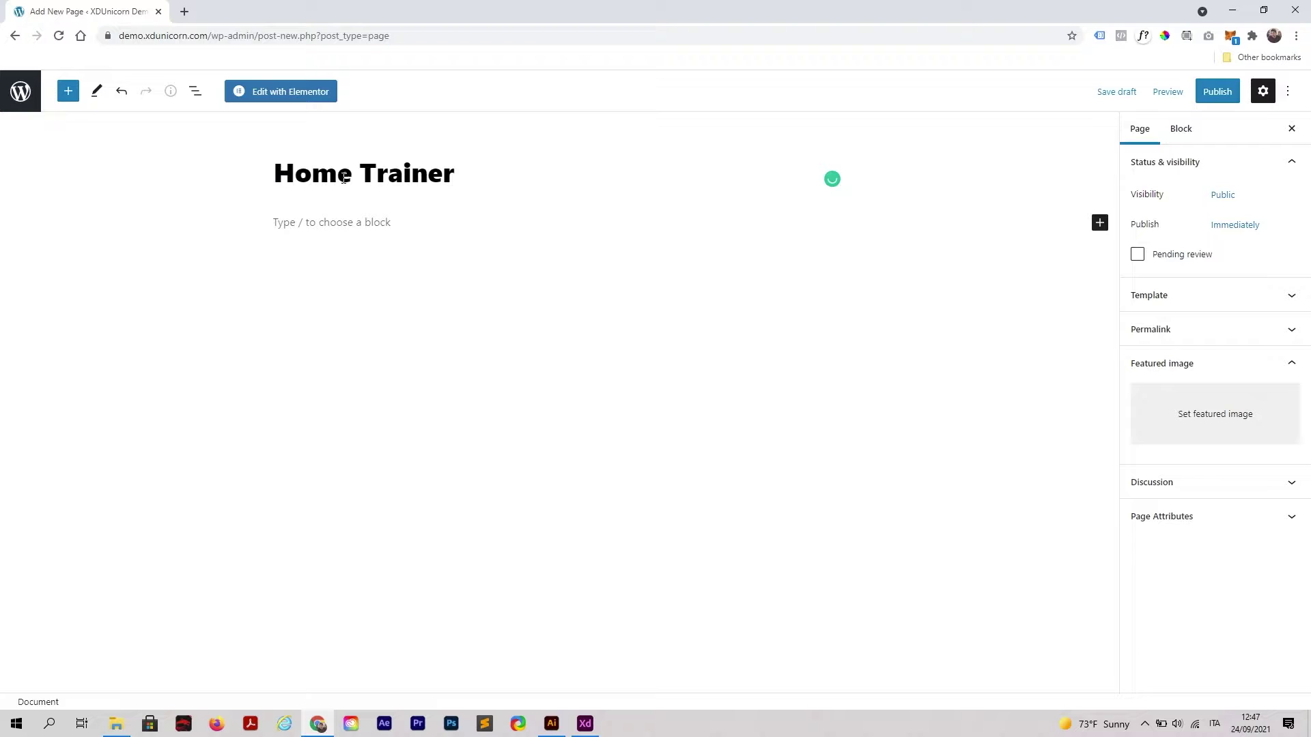
- Open Home Trainer in Elementor and set its page layout to Elementor Canvas
left_click(290, 91)
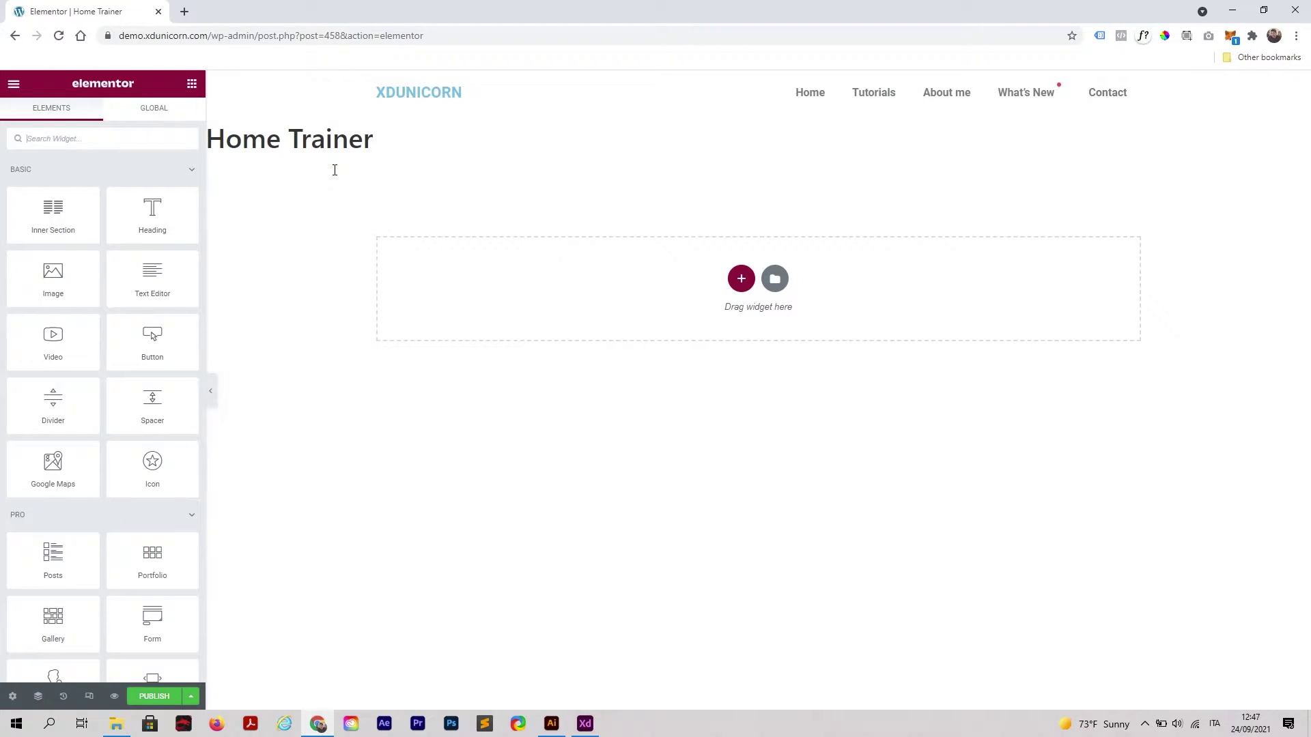
left_click(12, 696)
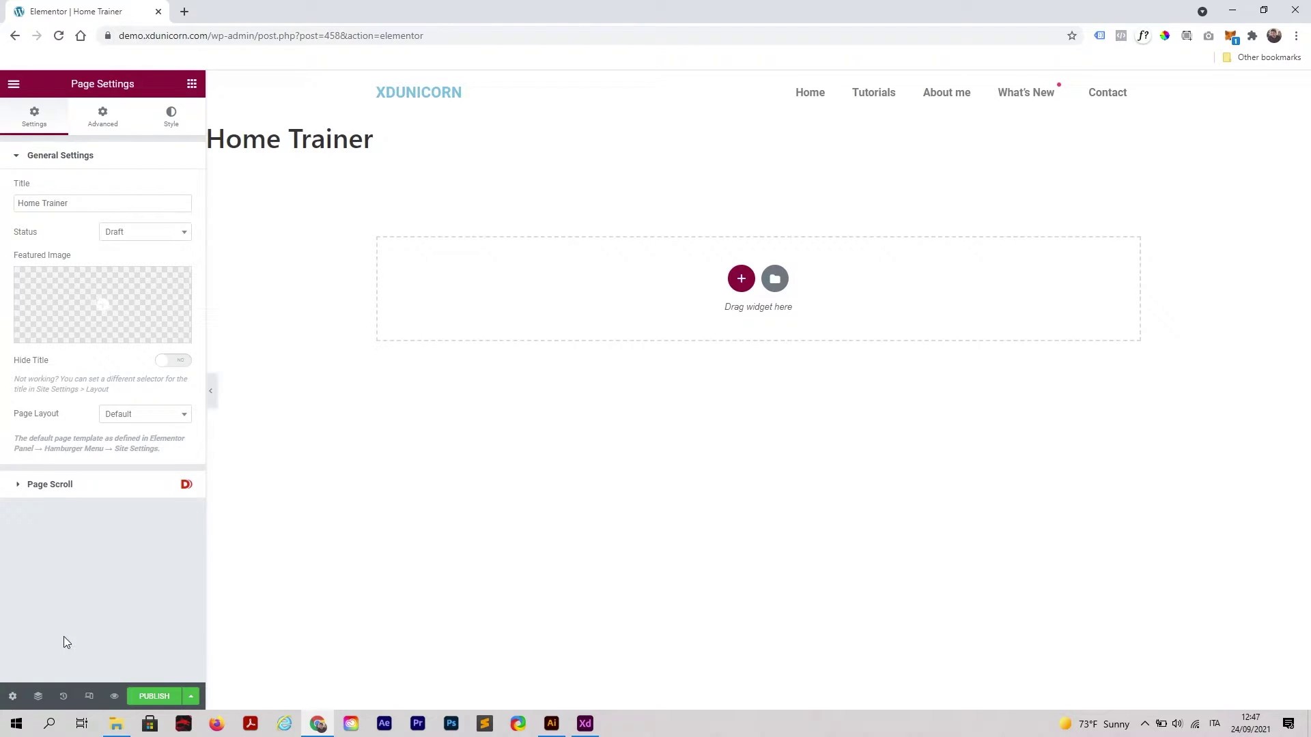
left_click(143, 414)
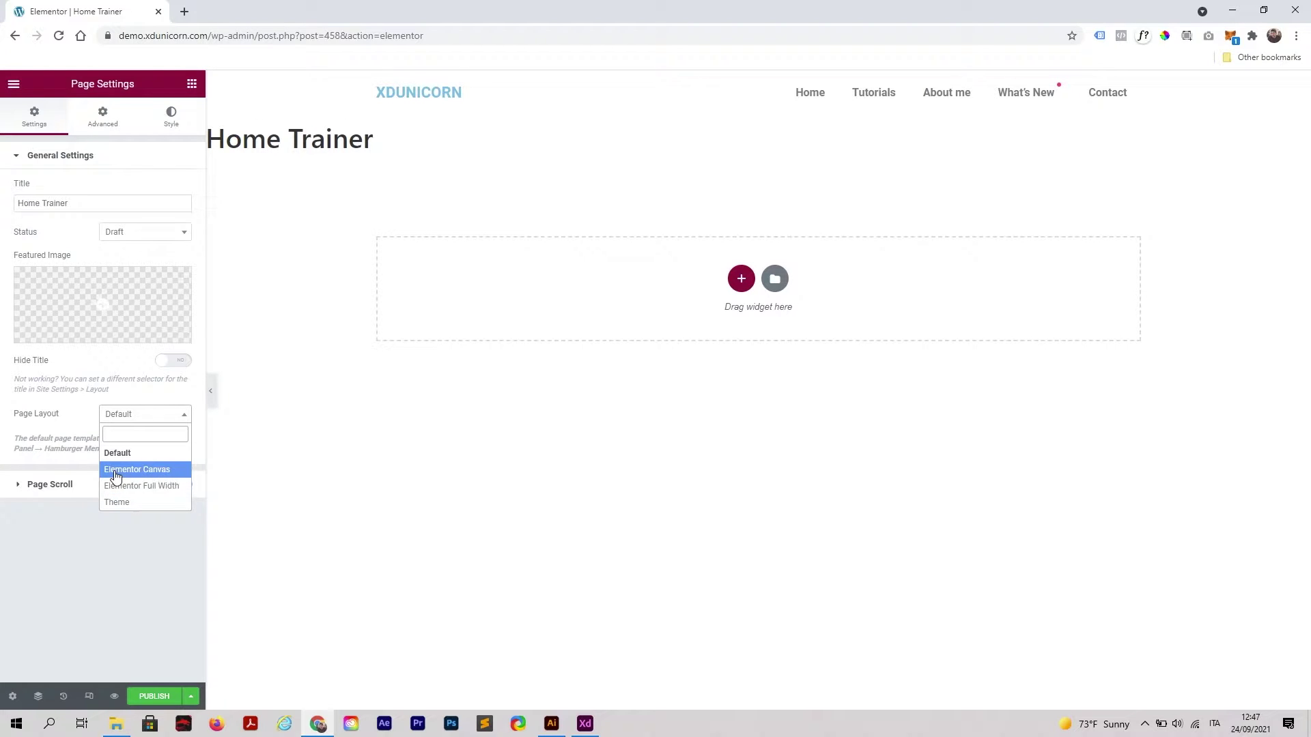
left_click(153, 474)
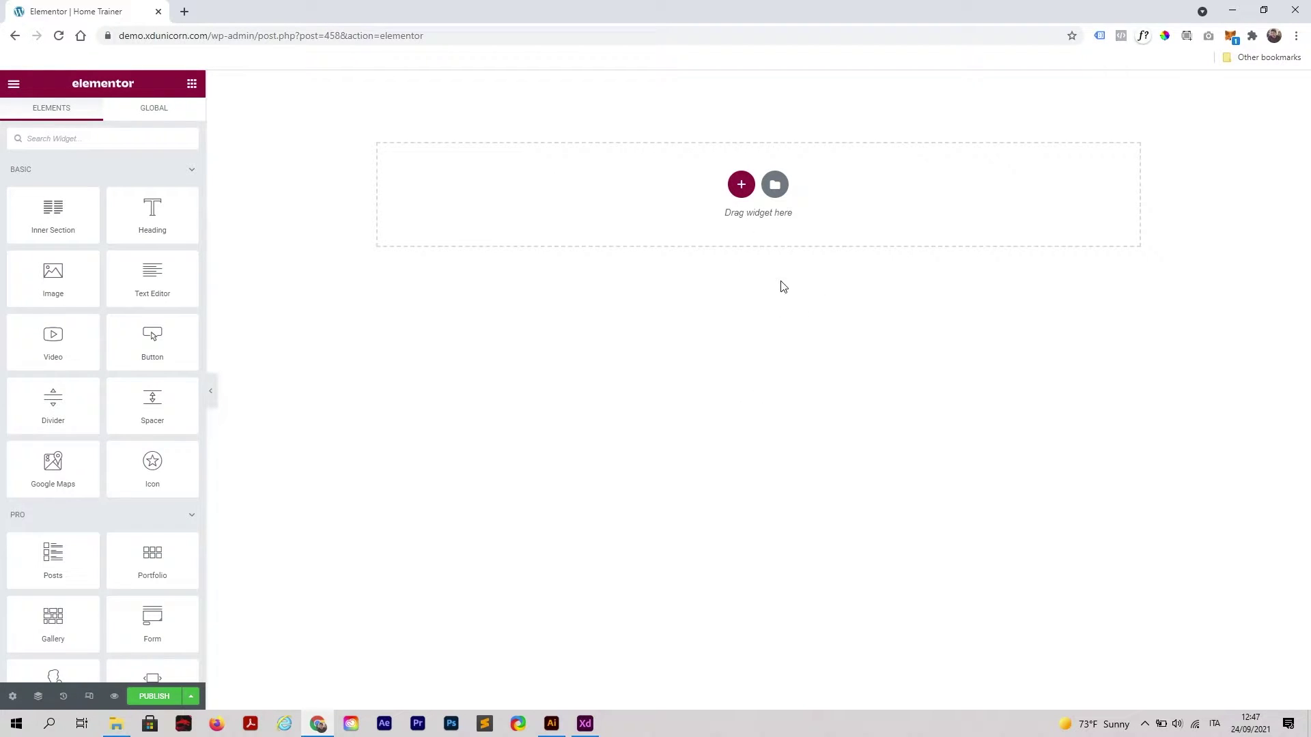
- Add a one-column section and duplicate the column to make two side by side
left_click(741, 184)
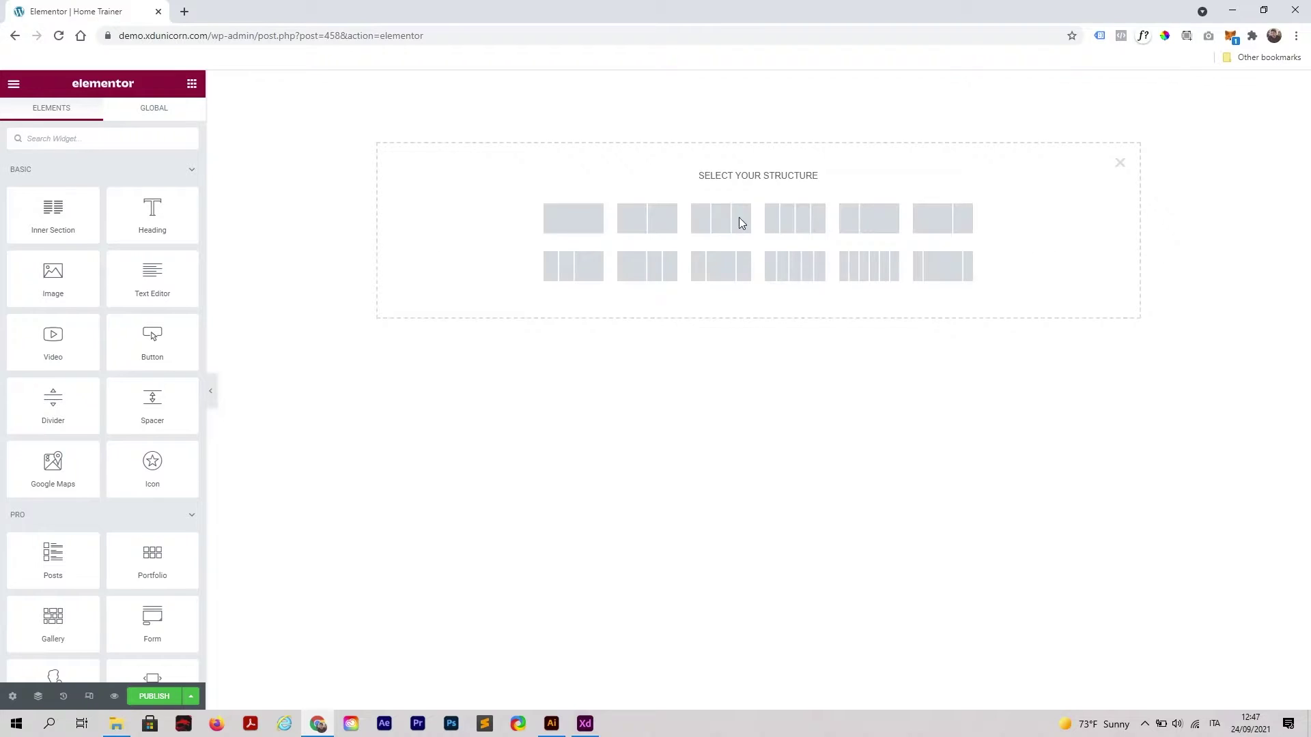
left_click(581, 231)
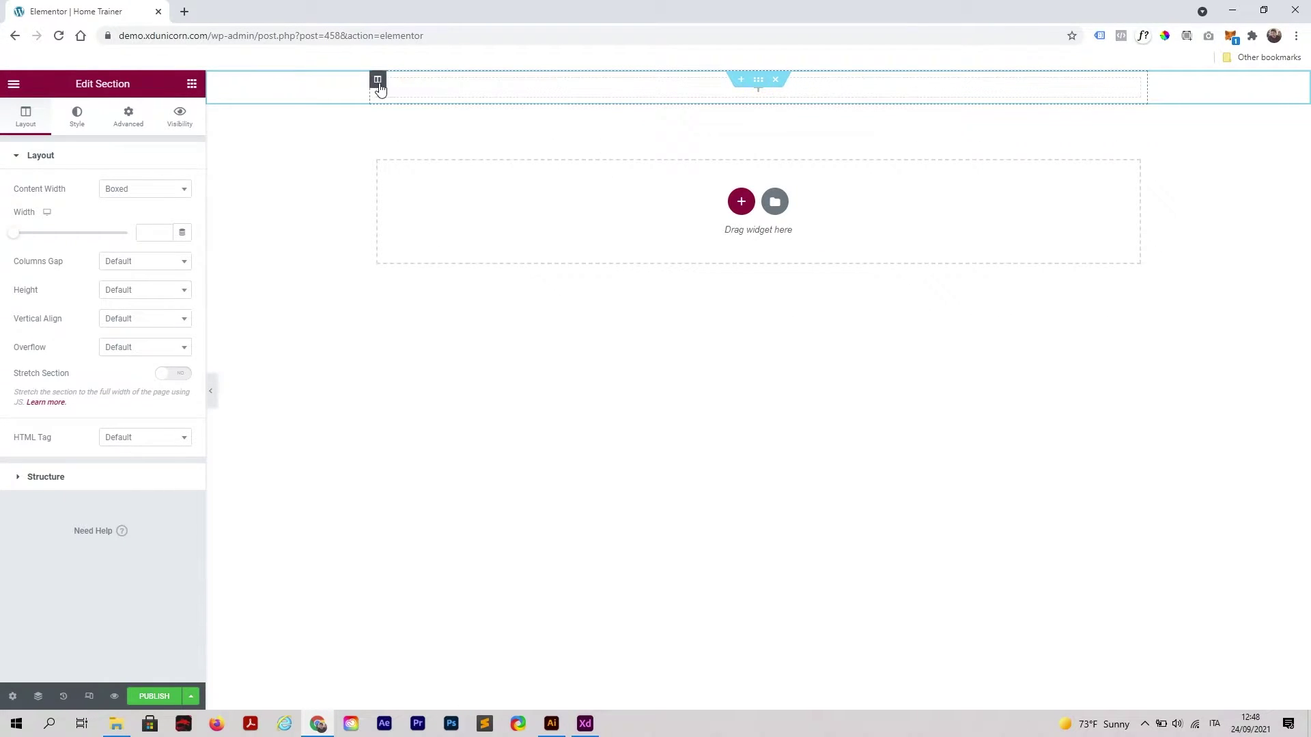
right_click(377, 82)
left_click(411, 118)
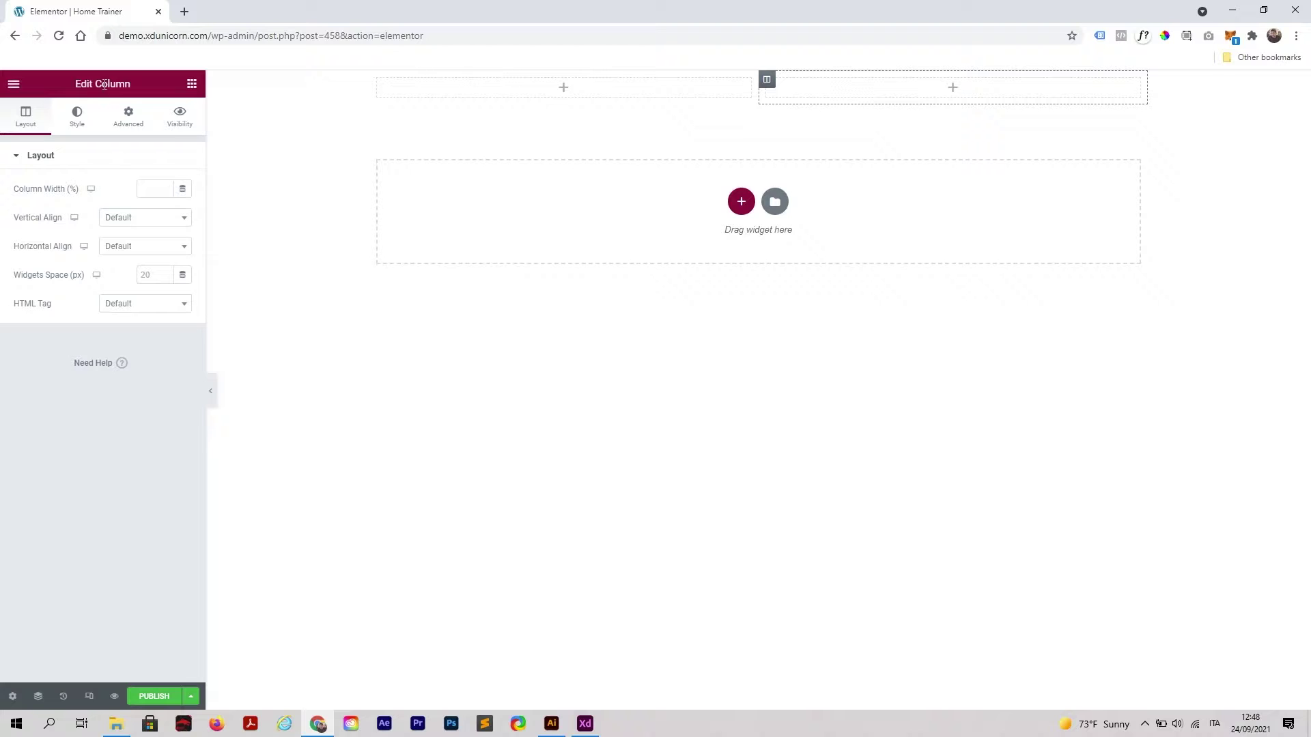
- Put an Image widget in the left column showing the uploaded Group 2.png TRAINER logo
left_click(192, 85)
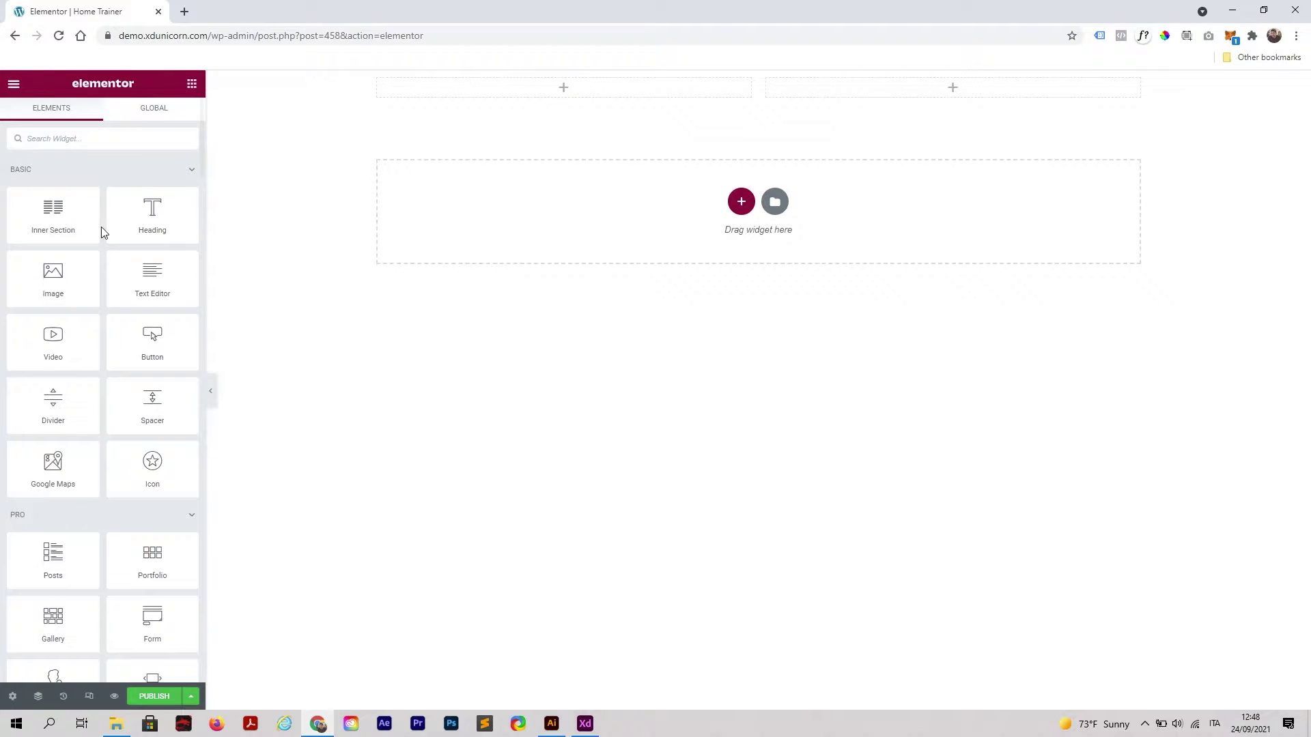
left_click_drag(71, 270, 461, 93)
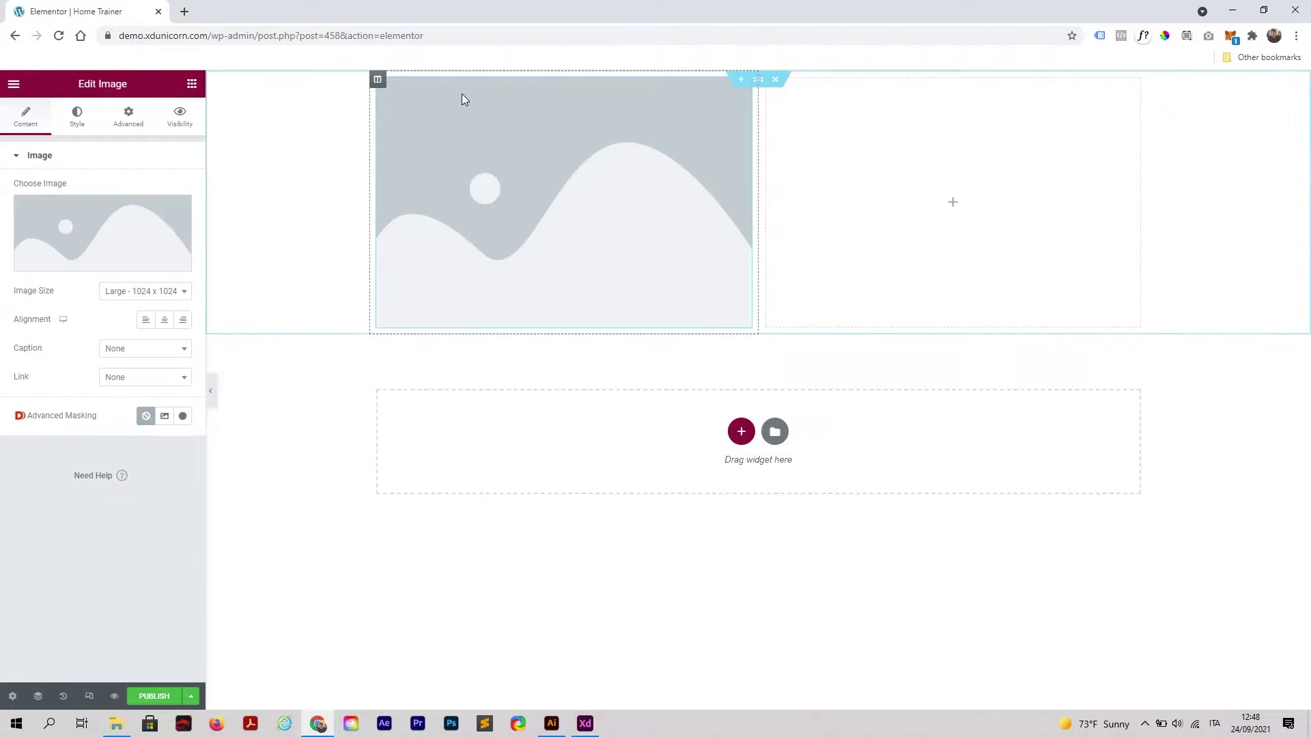
left_click(103, 226)
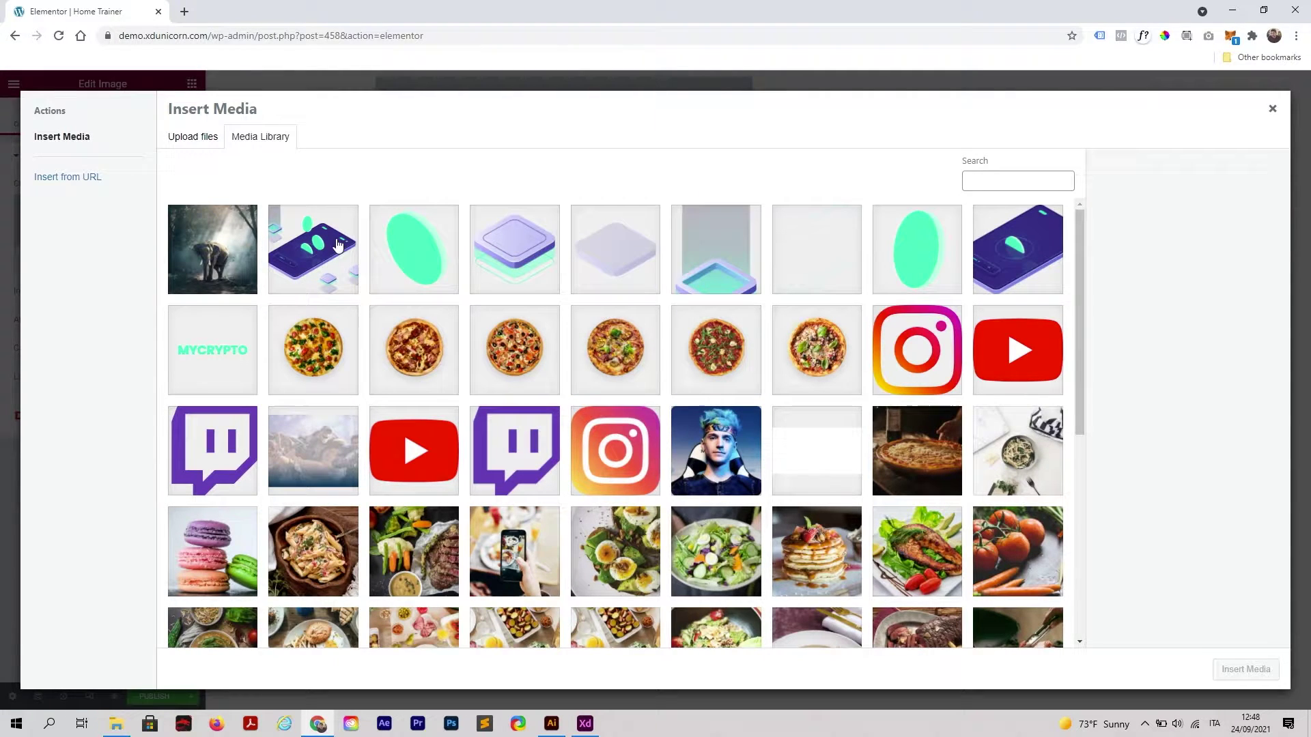
left_click(116, 723)
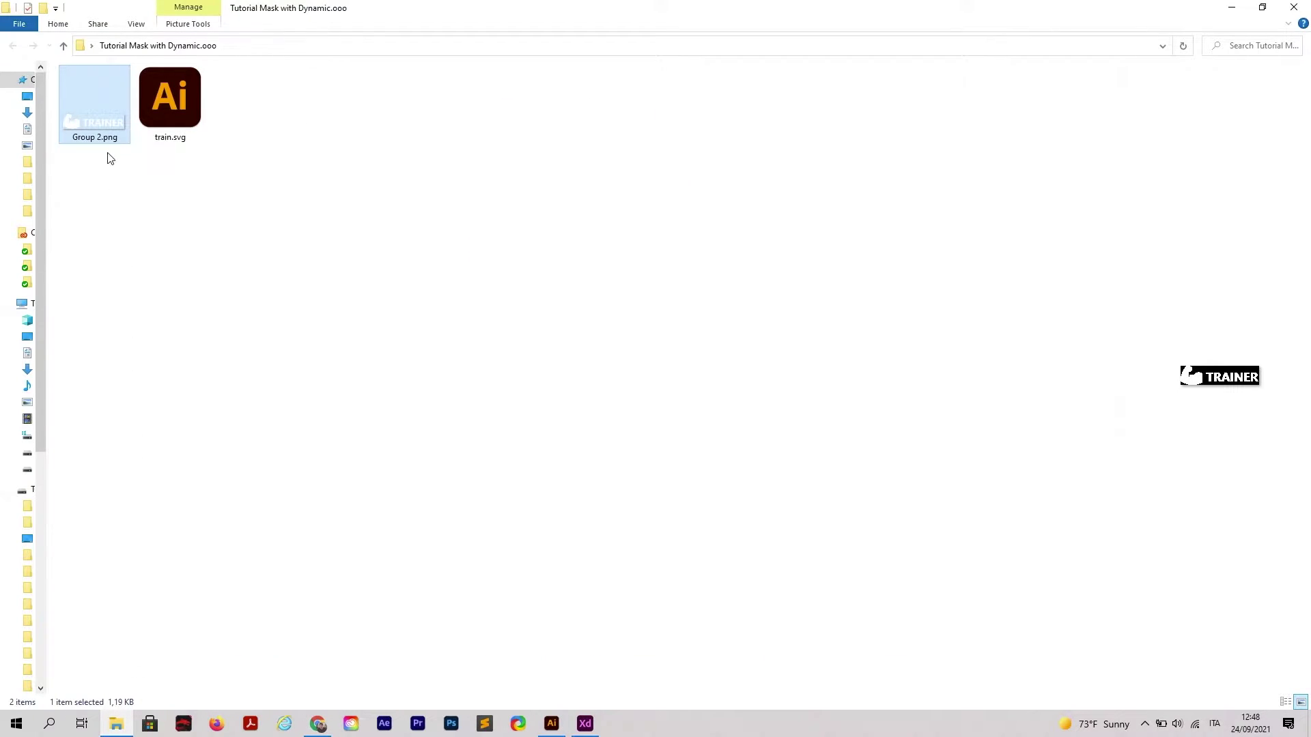
left_click_drag(100, 126, 341, 468)
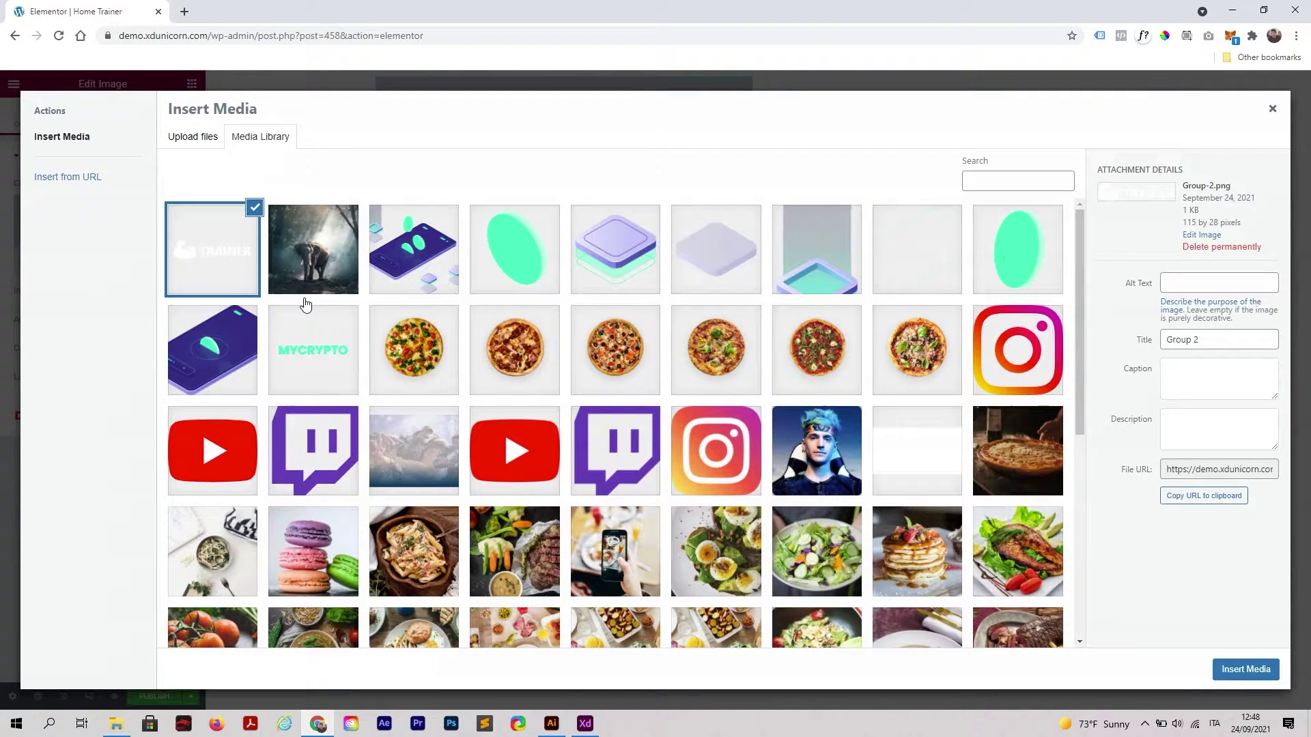
left_click(1246, 669)
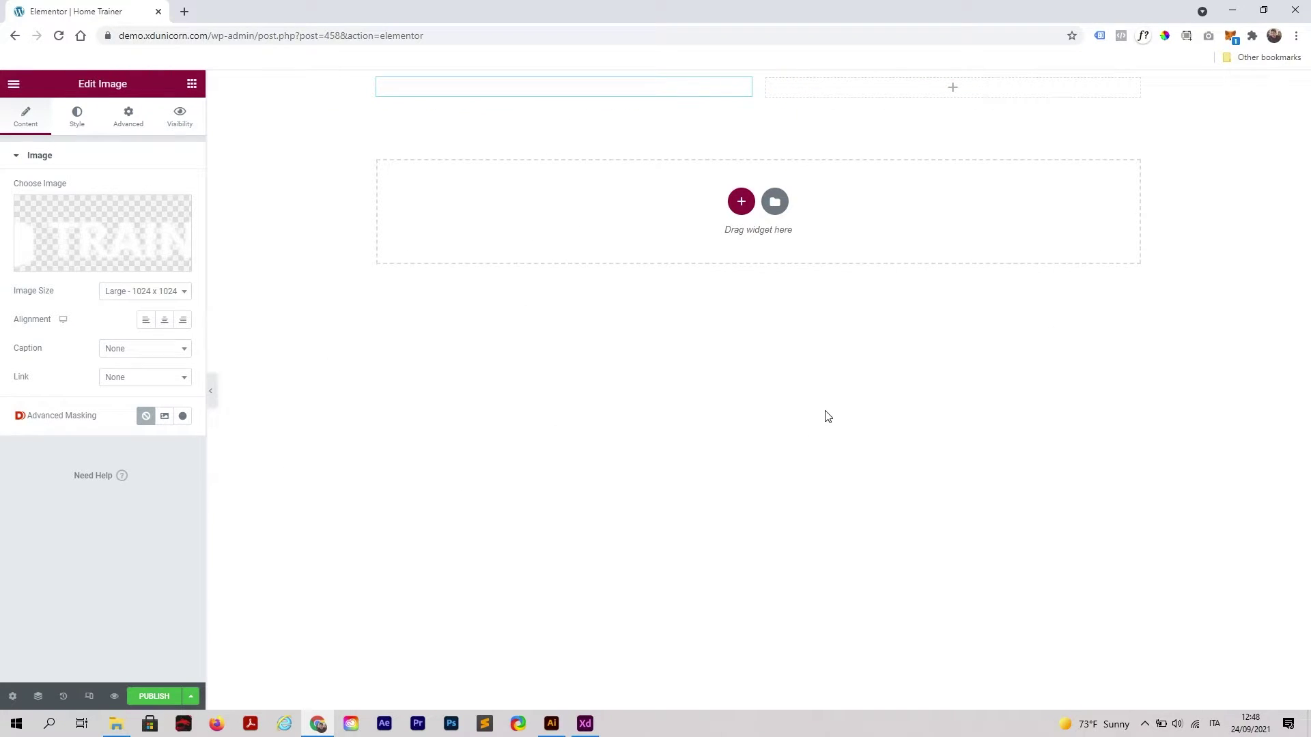
- Set the page background to classic solid black #000000 and publish the page
left_click(12, 697)
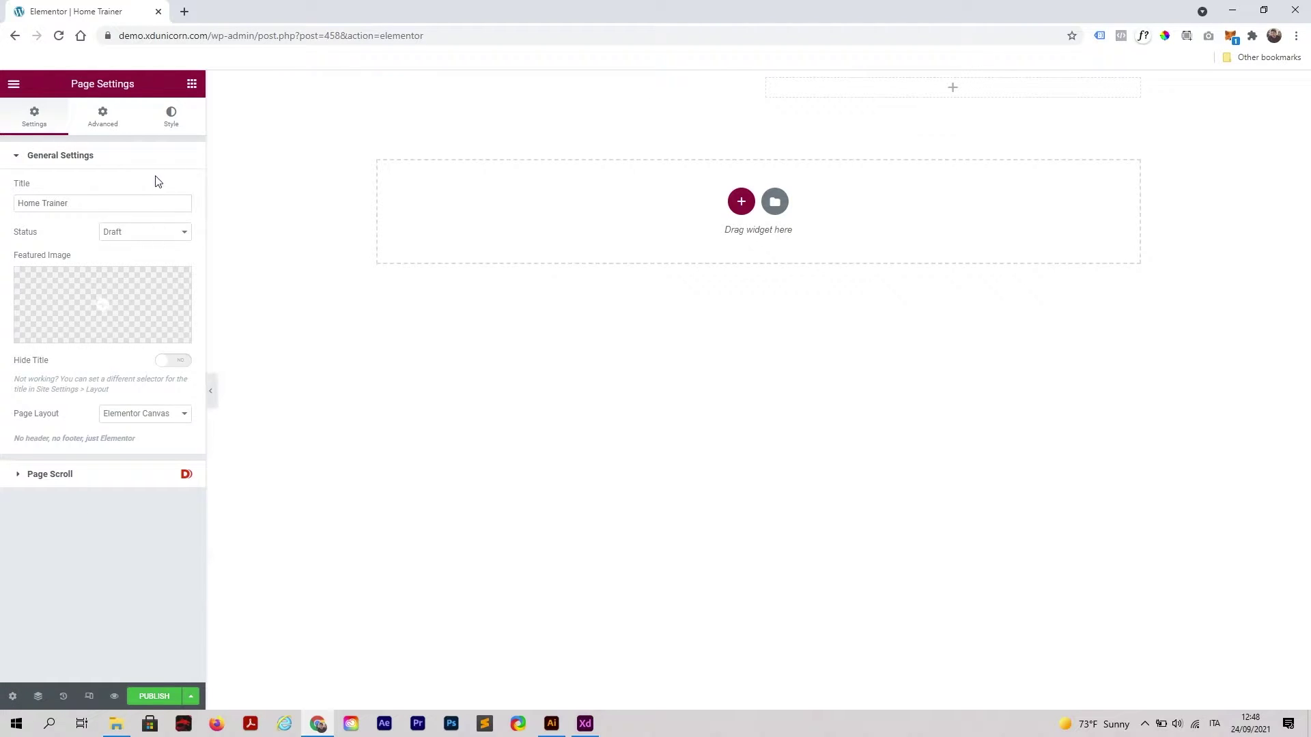
left_click(173, 122)
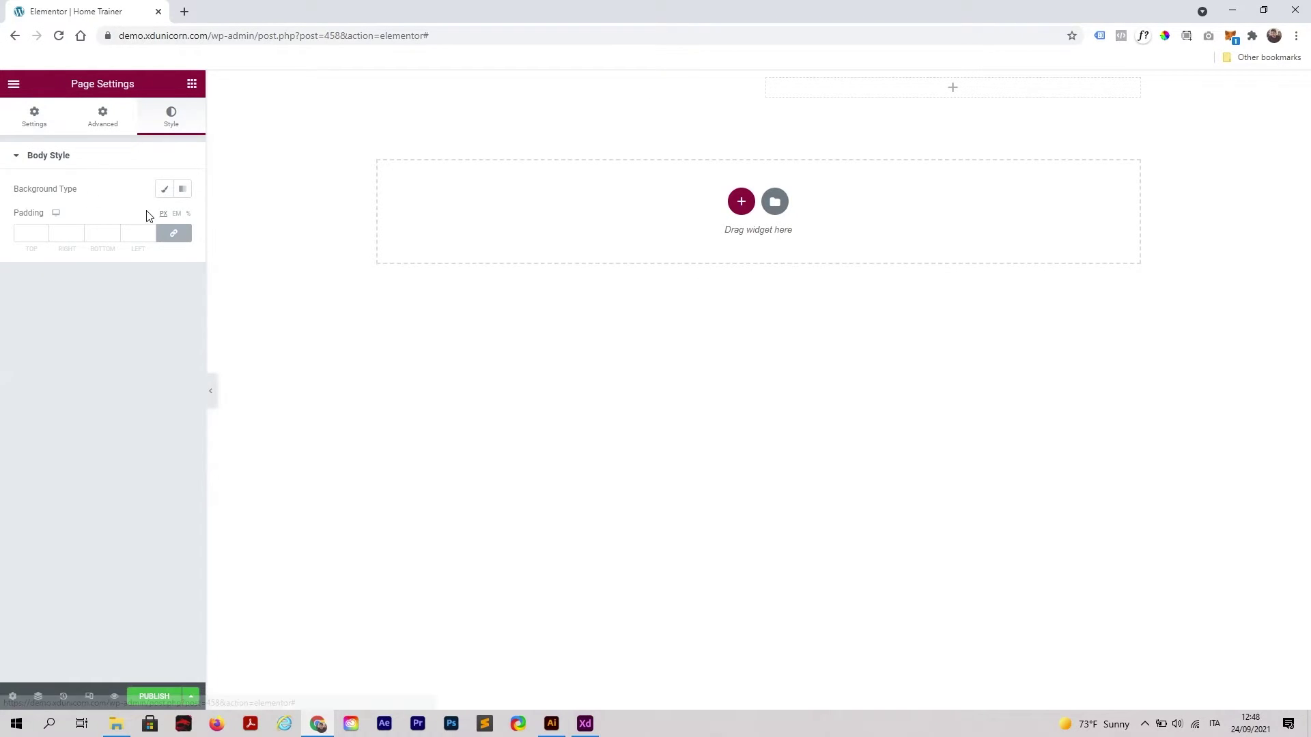
left_click(166, 190)
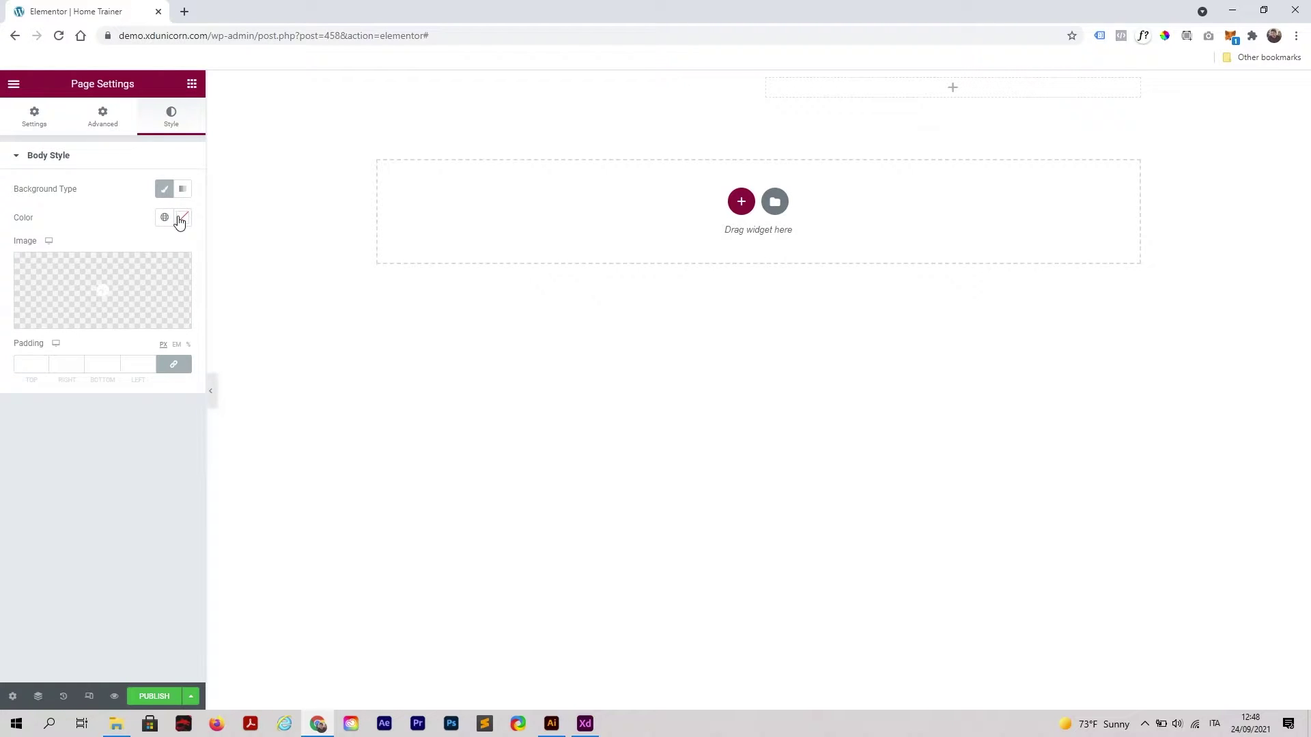
left_click(181, 218)
mouse_move(167, 294)
left_mouse_down()
mouse_move(58, 343)
mouse_move(7, 410)
left_mouse_up()
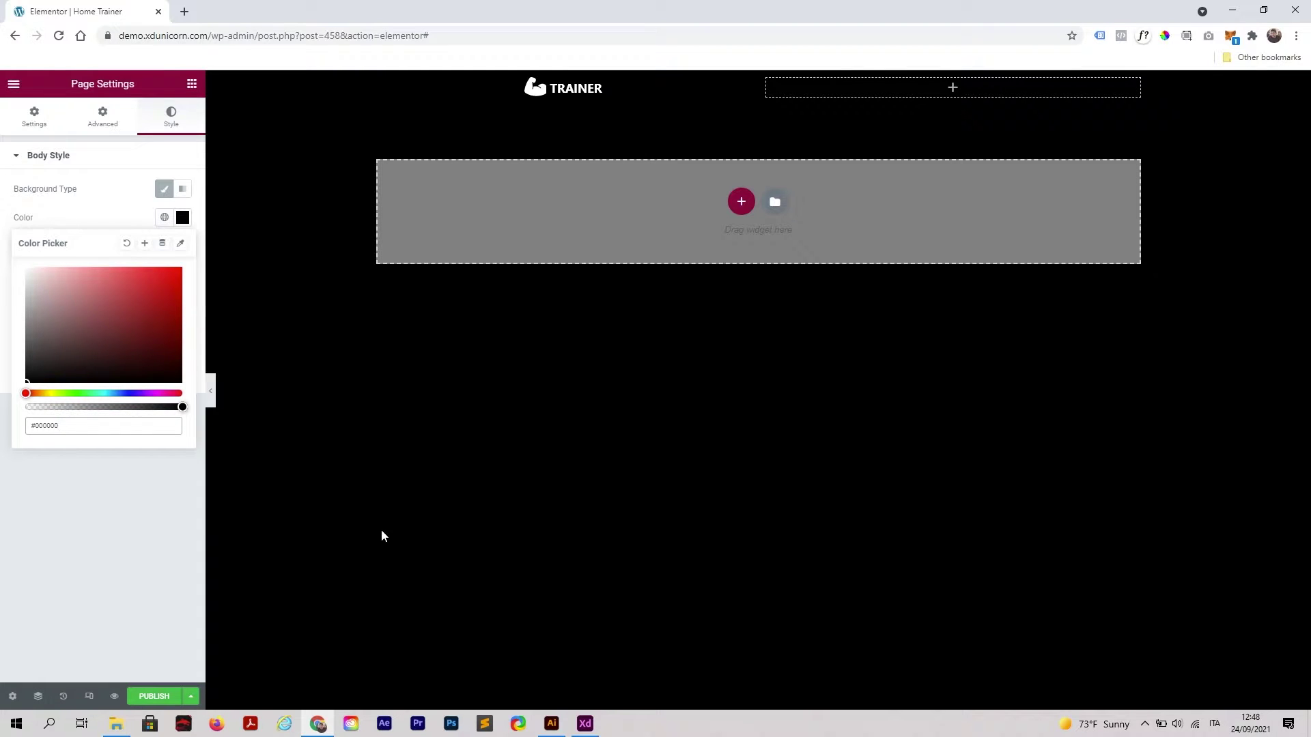
left_click(169, 698)
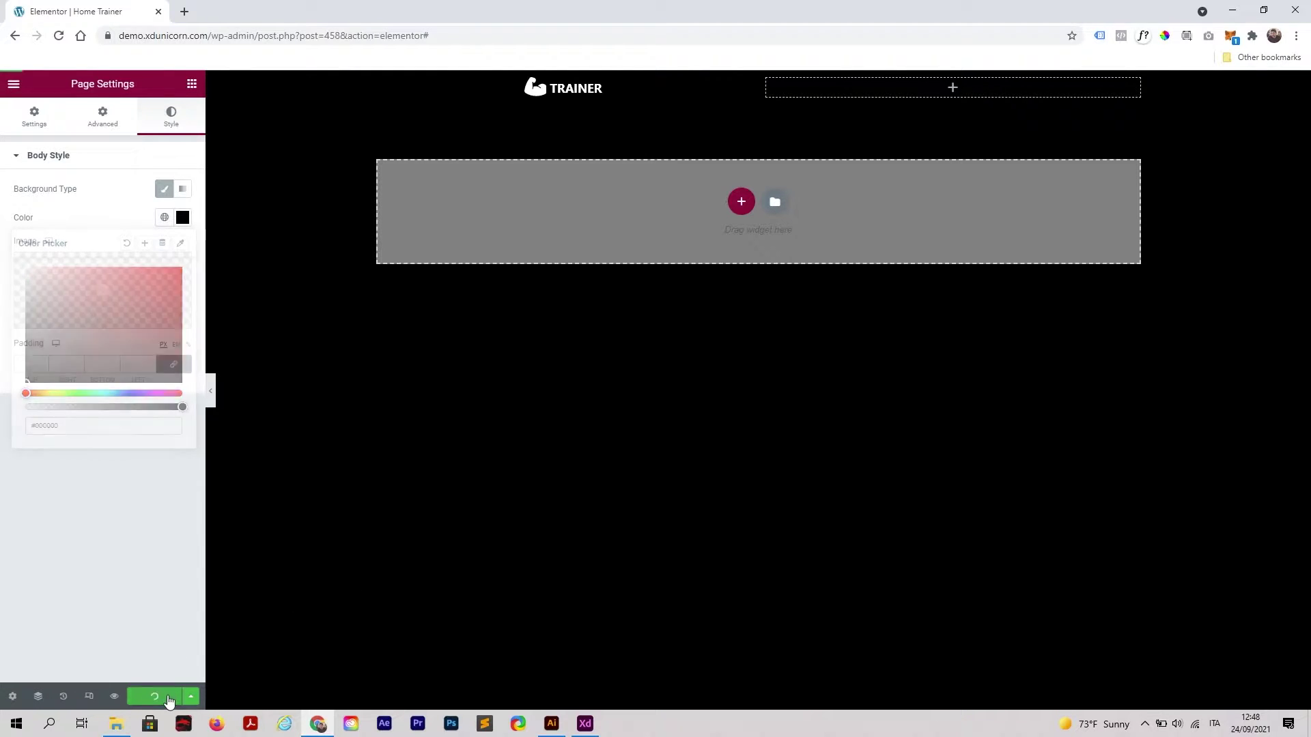
- Leave Elementor and create a new navigation menu named Trainer
left_click(13, 84)
left_click(68, 353)
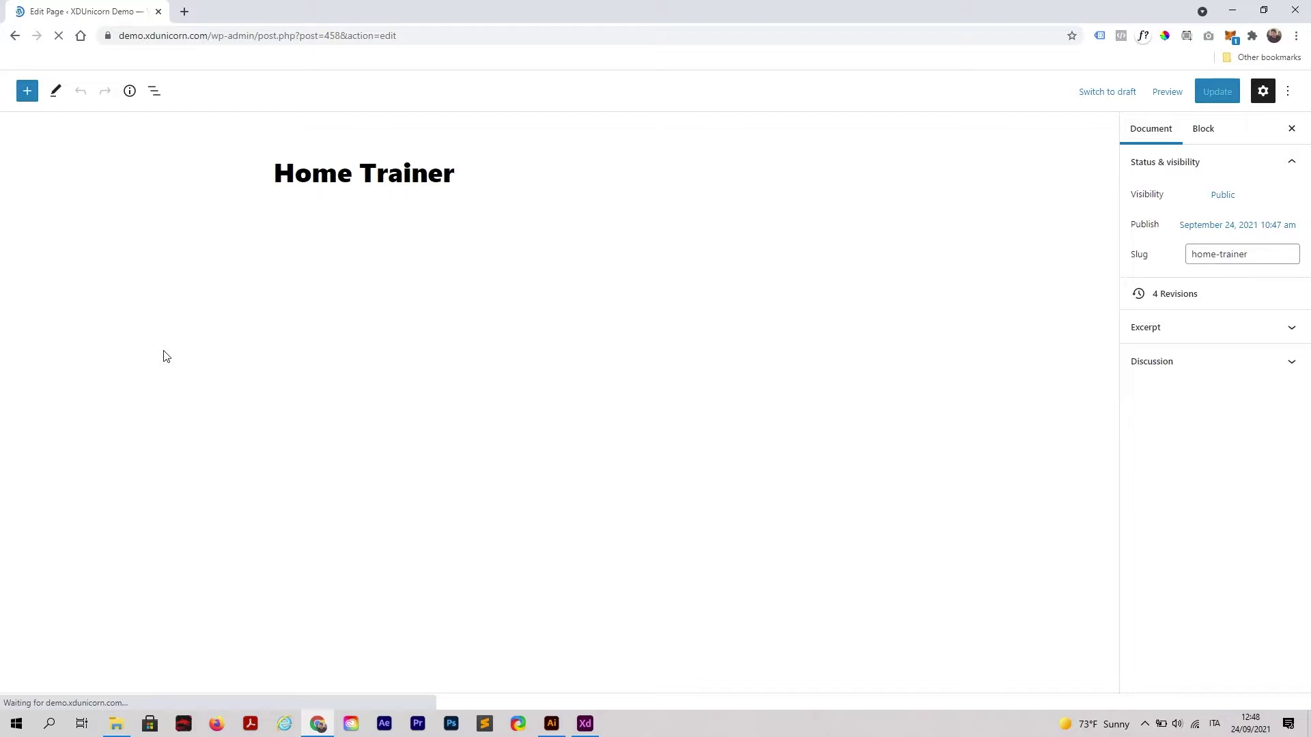
left_click(21, 91)
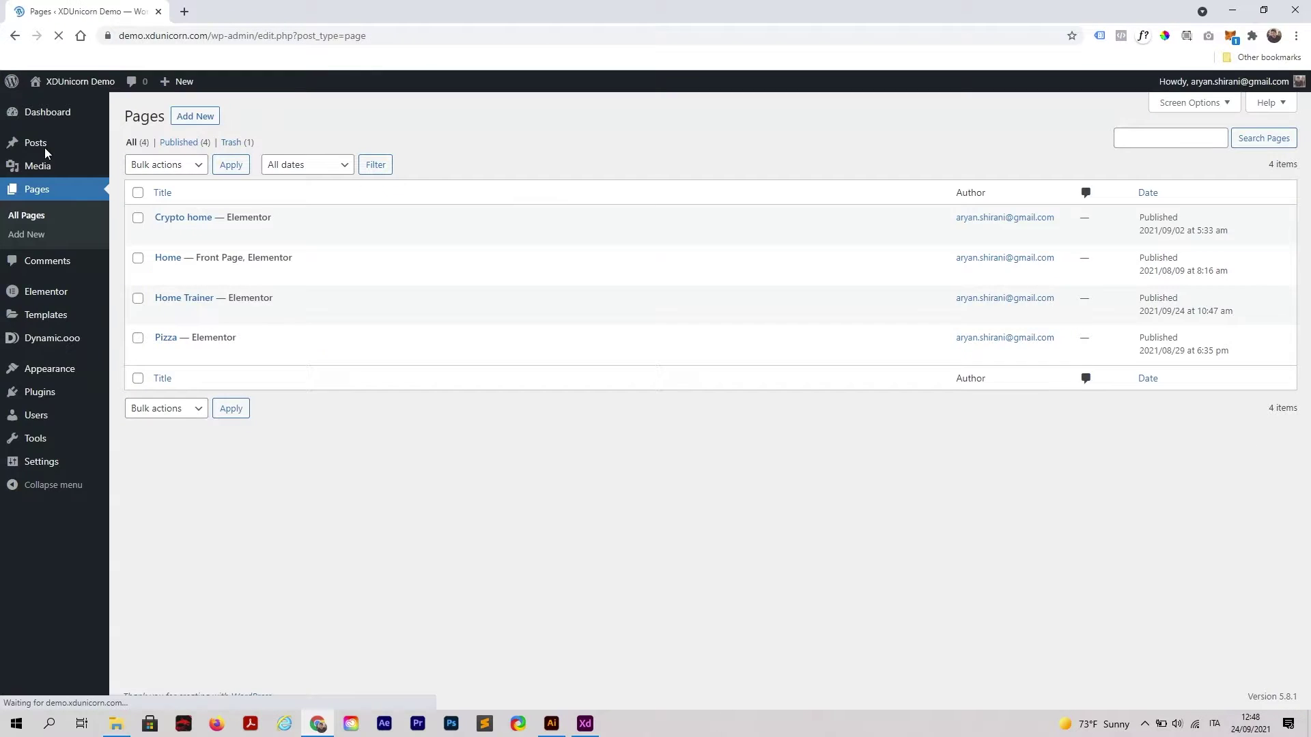
mouse_move(60, 370)
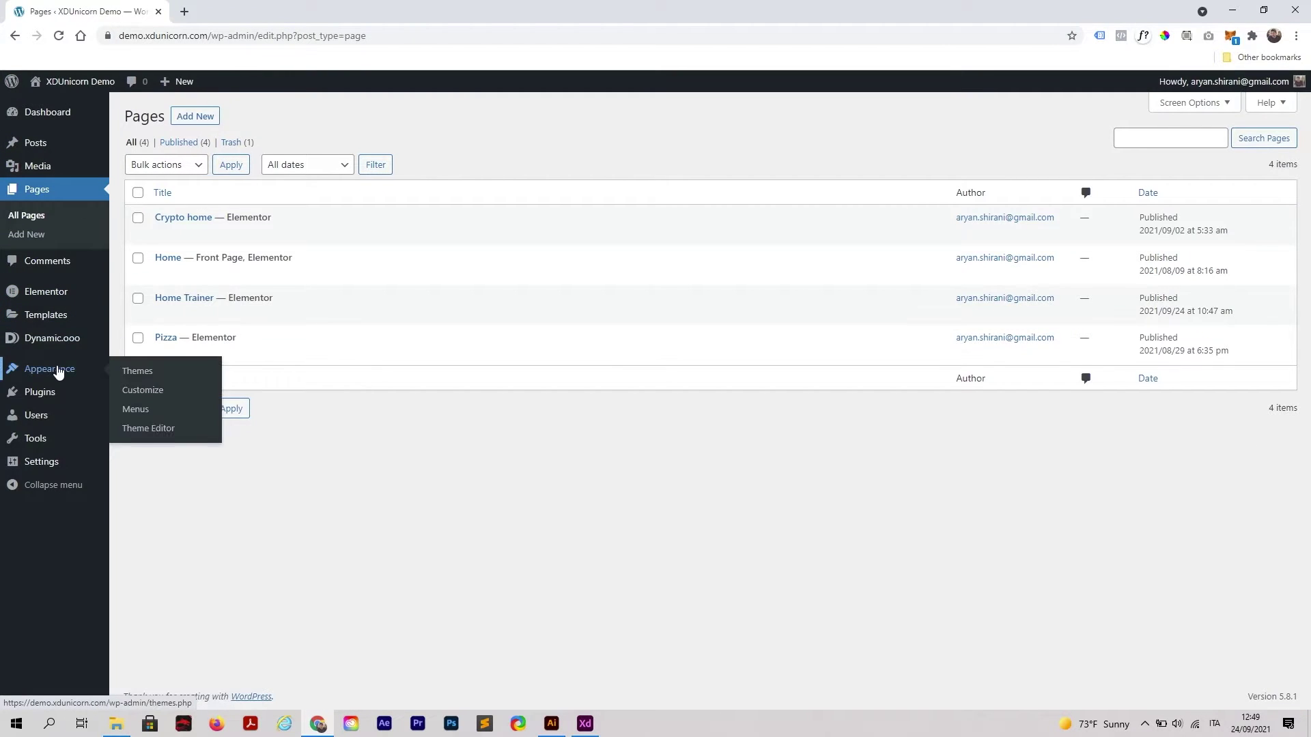
left_click(150, 411)
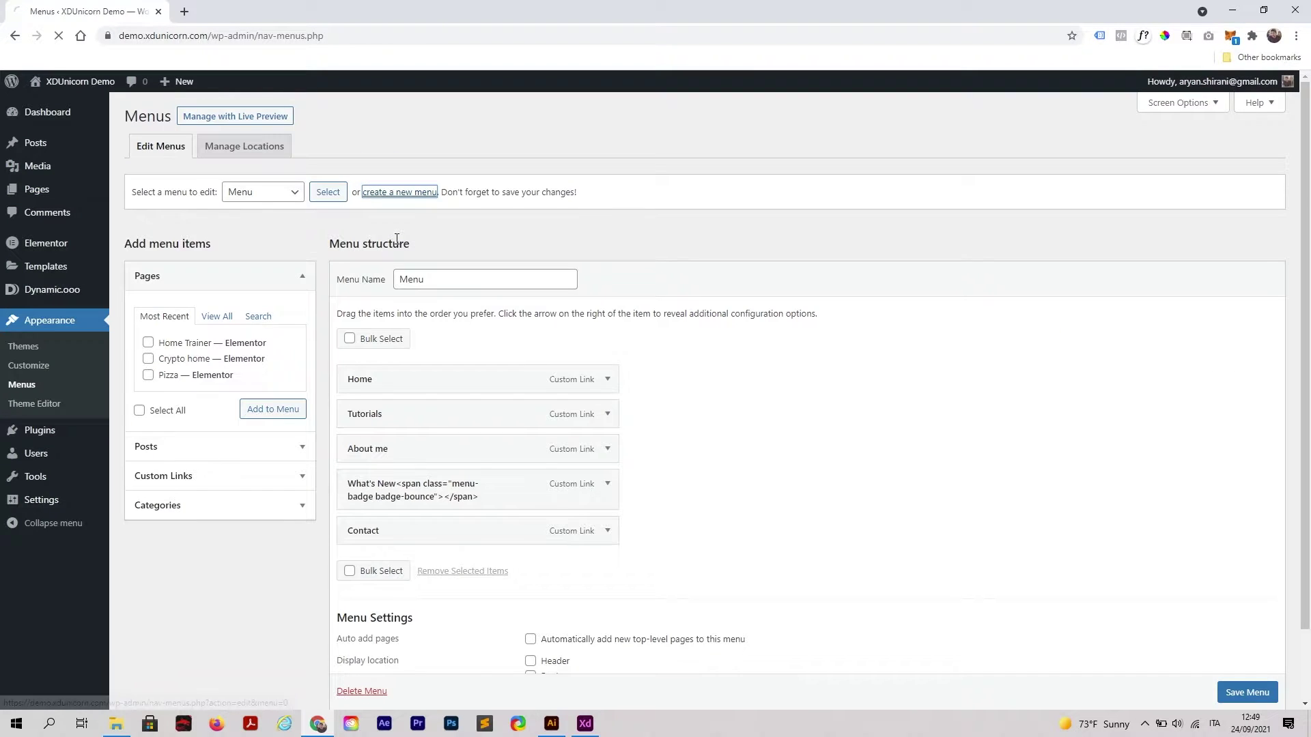
left_click(399, 192)
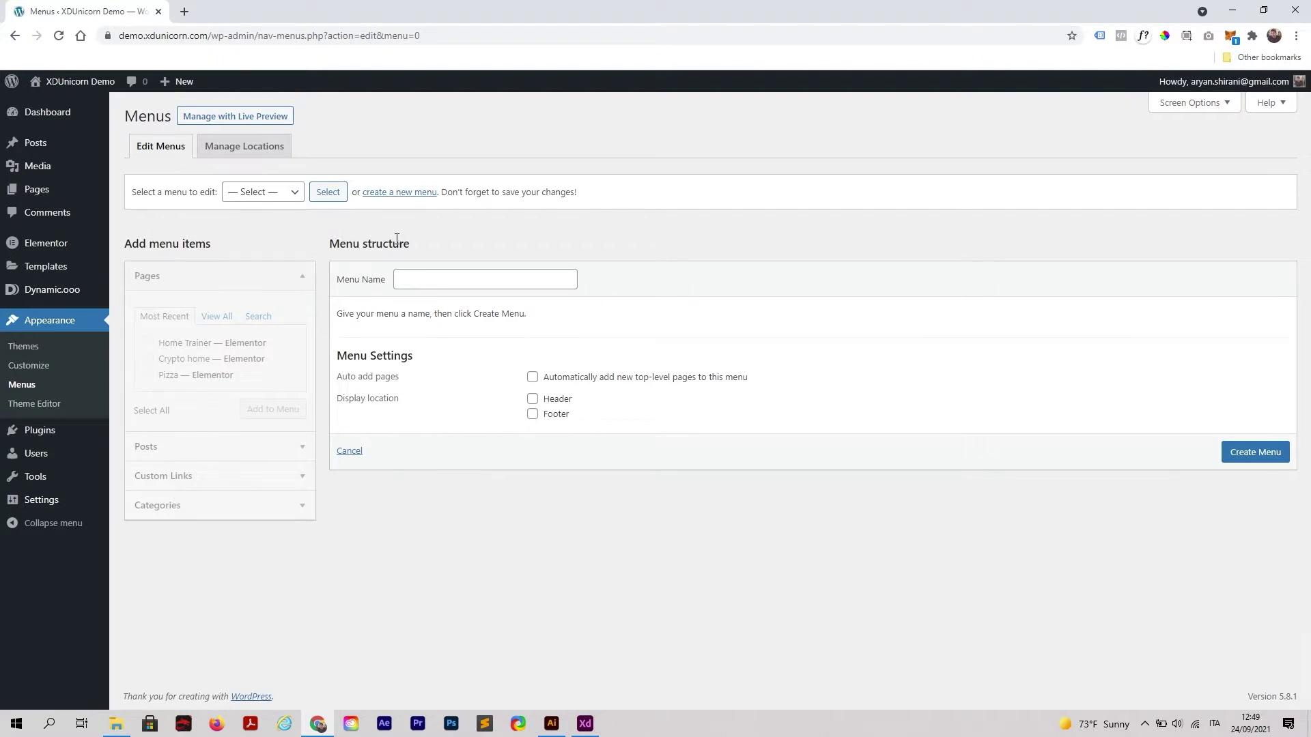
left_click(441, 281)
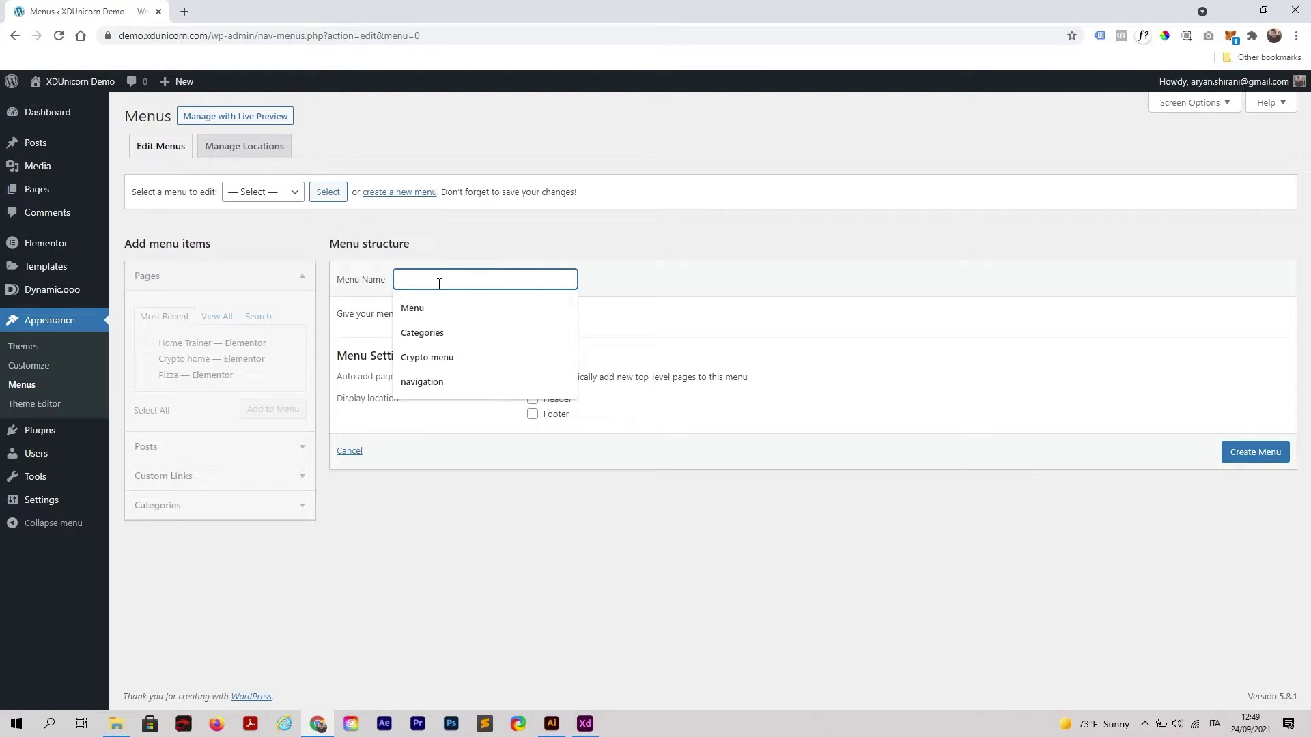
type("Trainer")
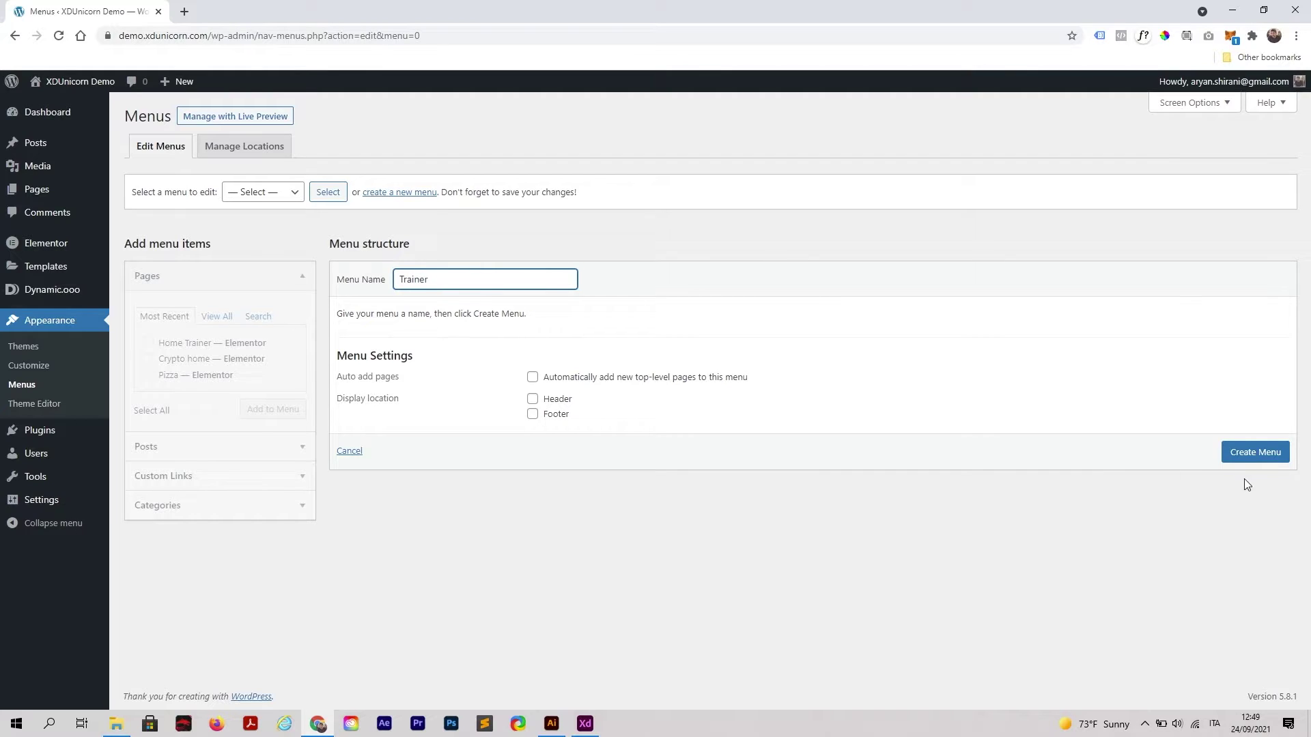
left_click(1255, 451)
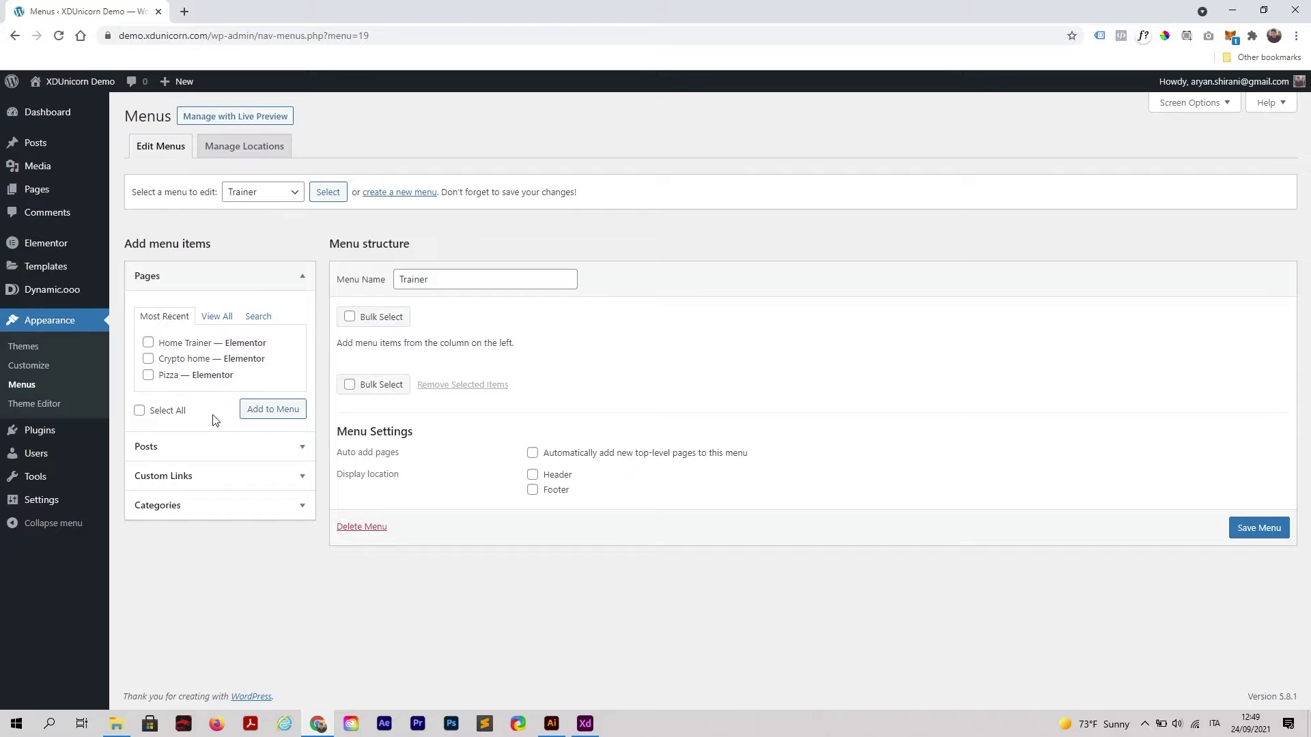
- Add Home and Training custom links with URL # to the Trainer menu
left_click(196, 476)
left_click(256, 378)
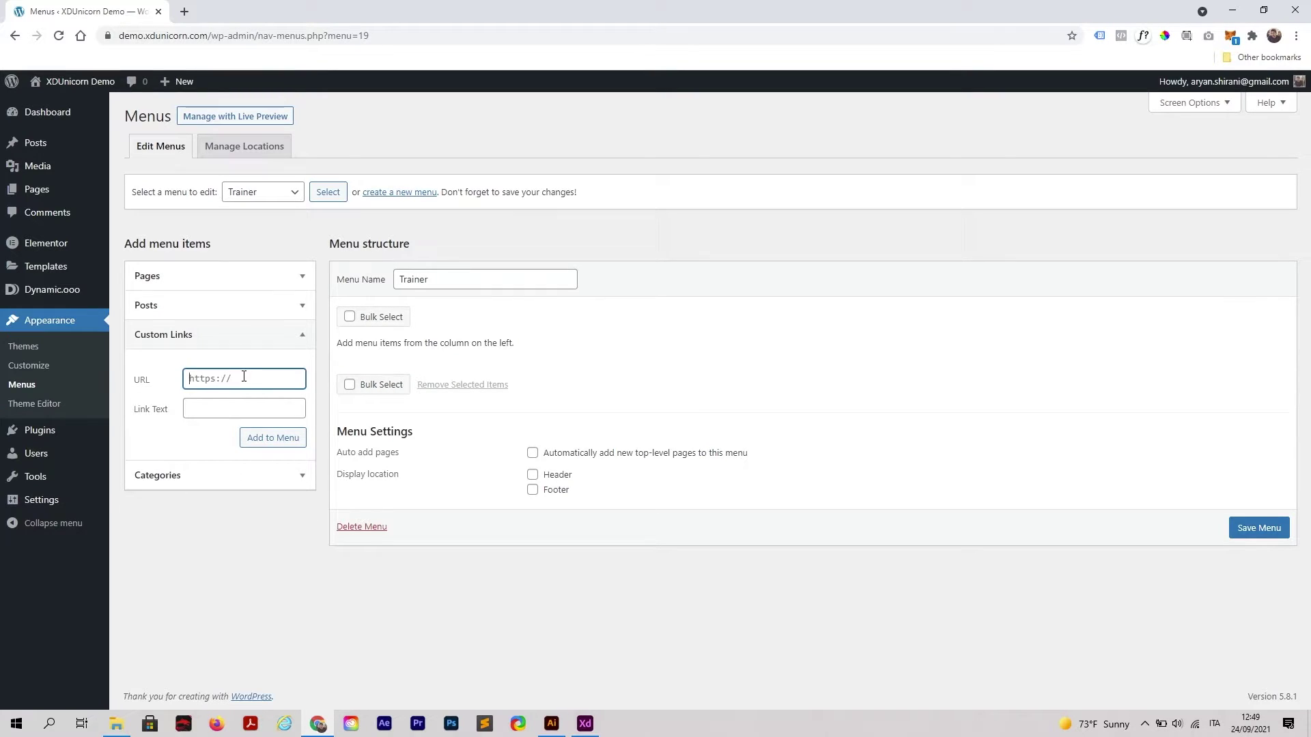
type("#")
left_click(234, 413)
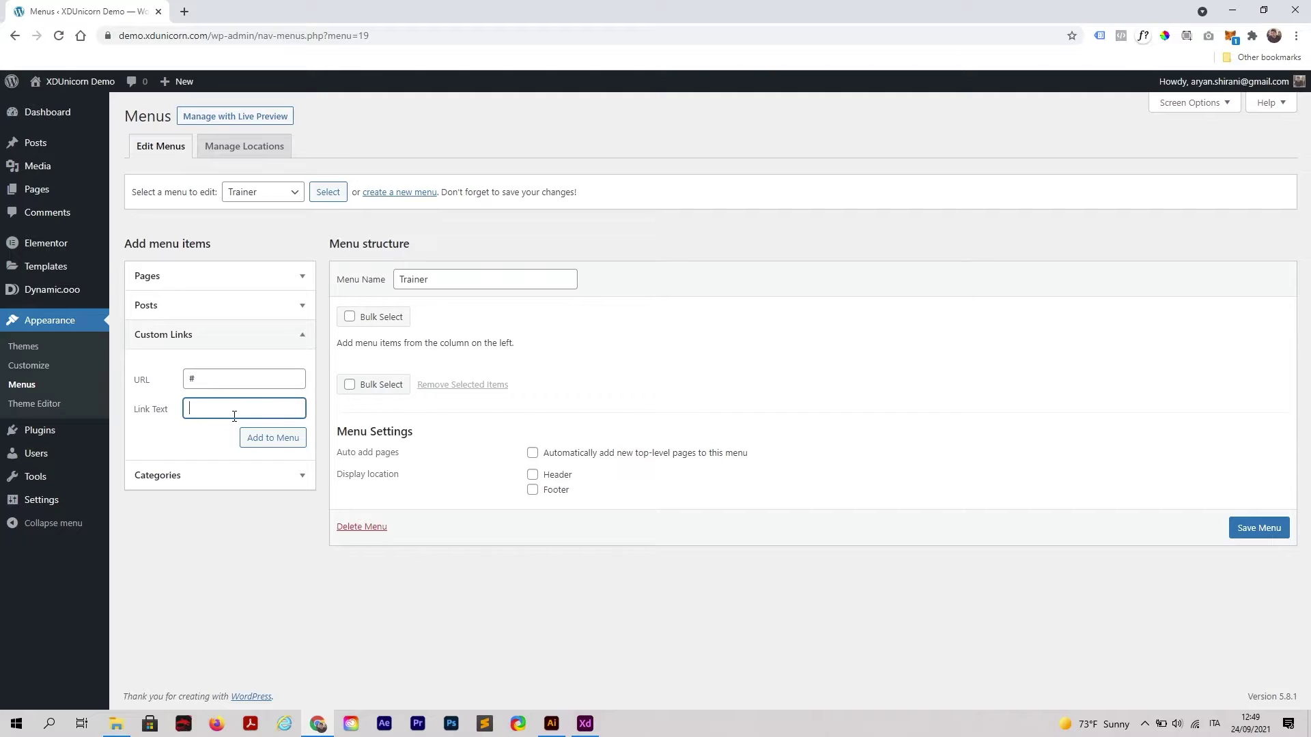
type("Home")
left_click(262, 438)
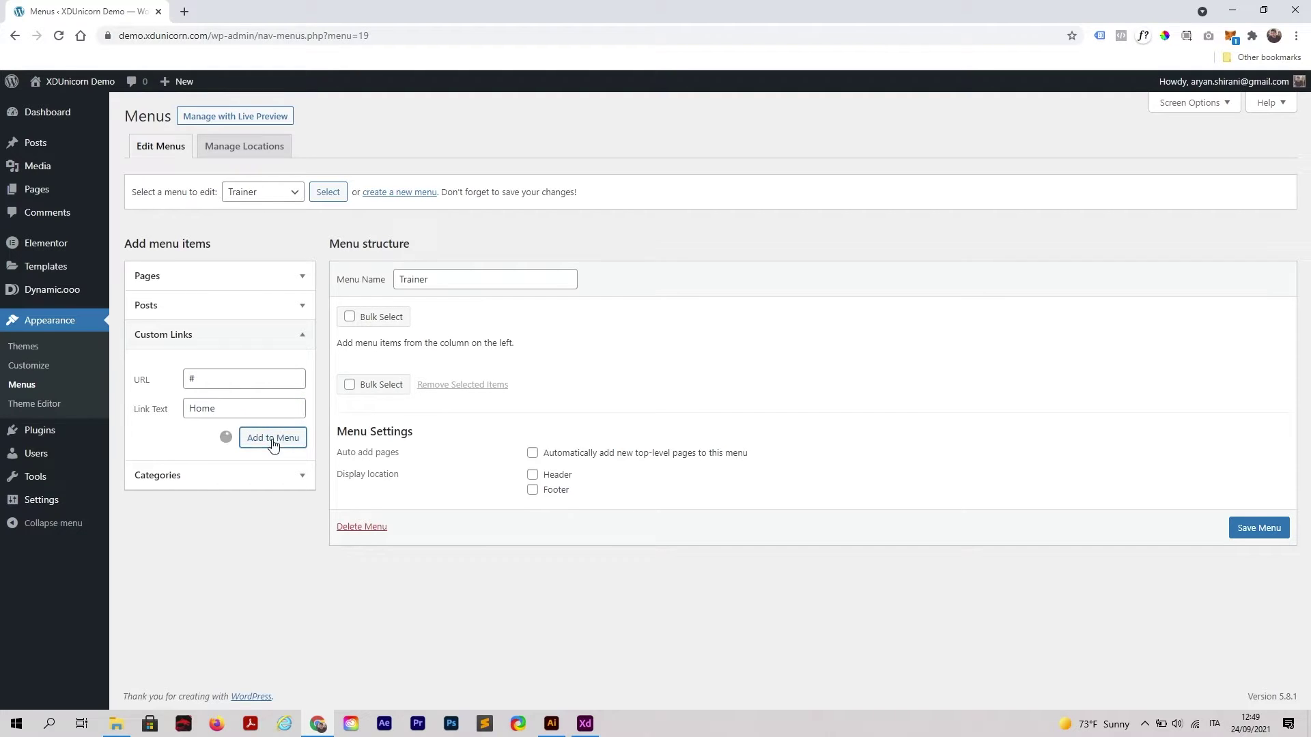
left_click(232, 378)
type("#")
left_click(218, 410)
type("Training")
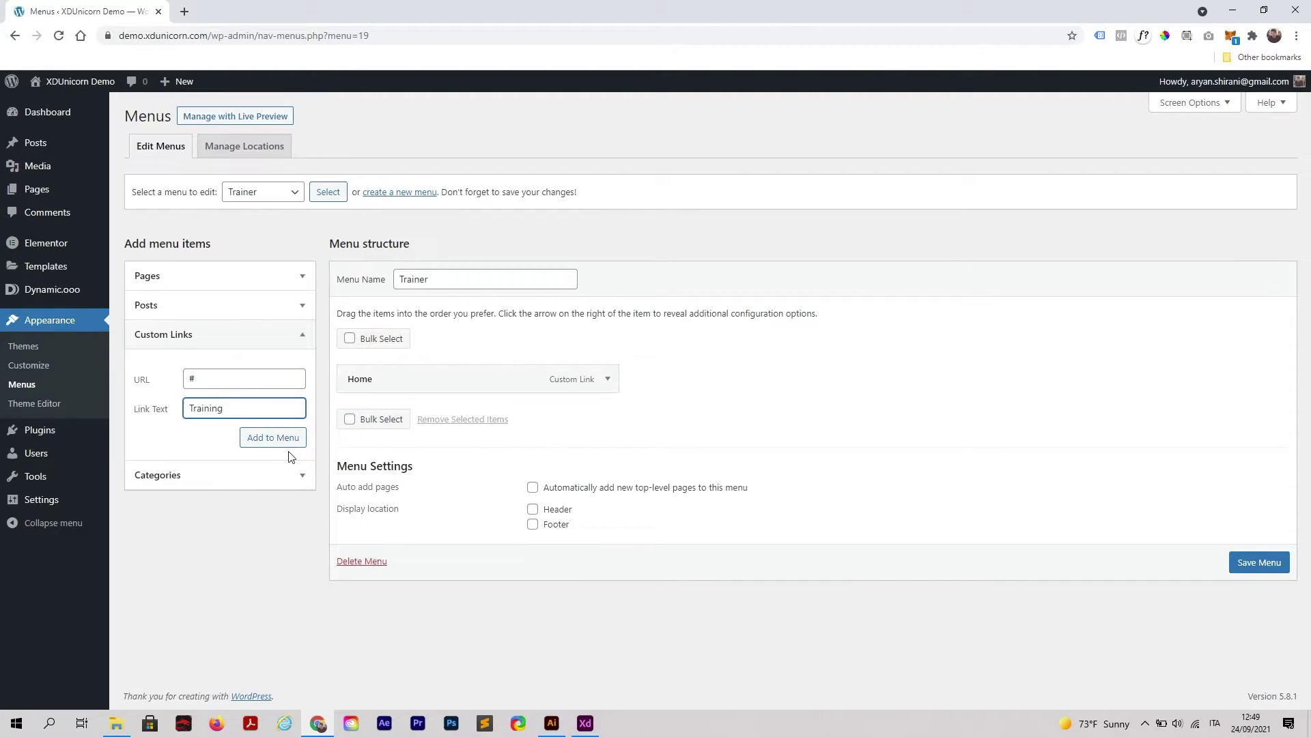
left_click(272, 438)
- Add Diet, About and Contact custom links with URL # to the menu
left_click(232, 378)
type("#")
left_click(232, 410)
type("Diet")
left_click(272, 438)
left_click(232, 379)
type("#")
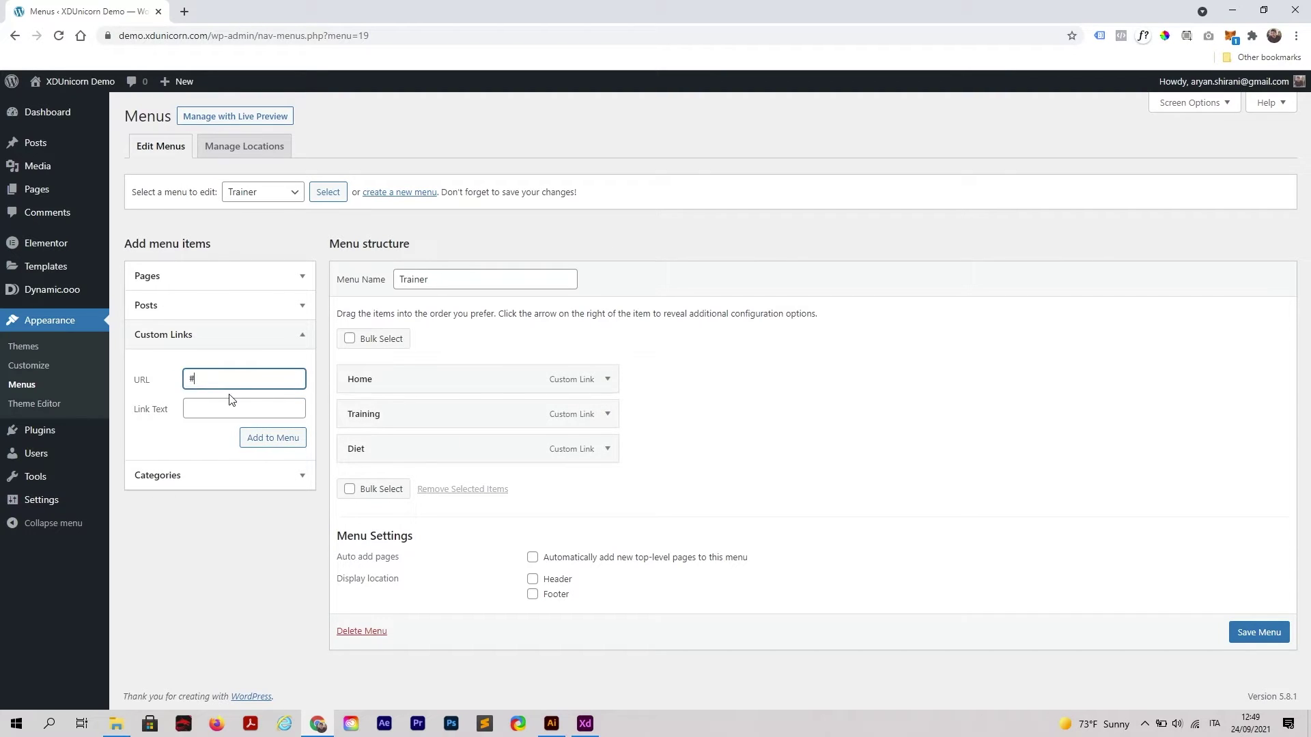
left_click(232, 410)
type("About")
left_click(272, 437)
left_click(232, 379)
type("#")
left_click(228, 407)
type("Contact")
left_click(260, 438)
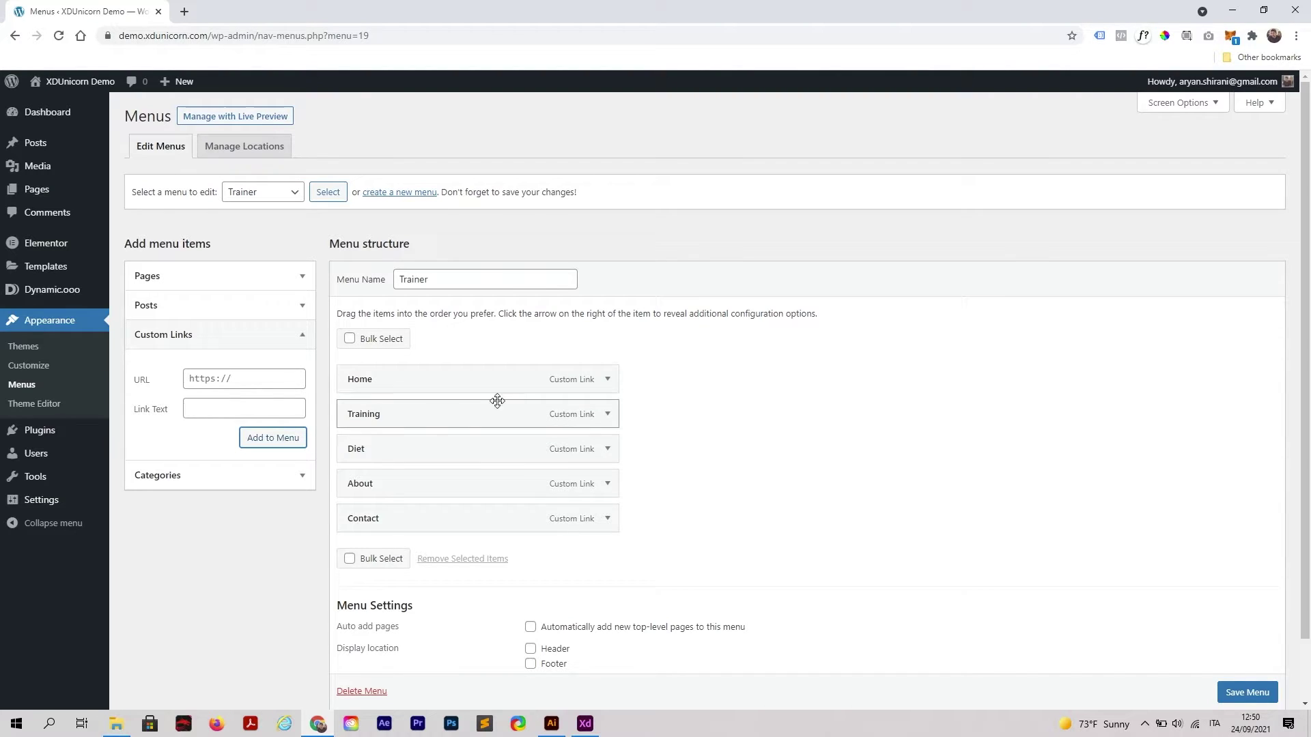
- Save the Trainer menu and go to All Pages
left_click(1249, 693)
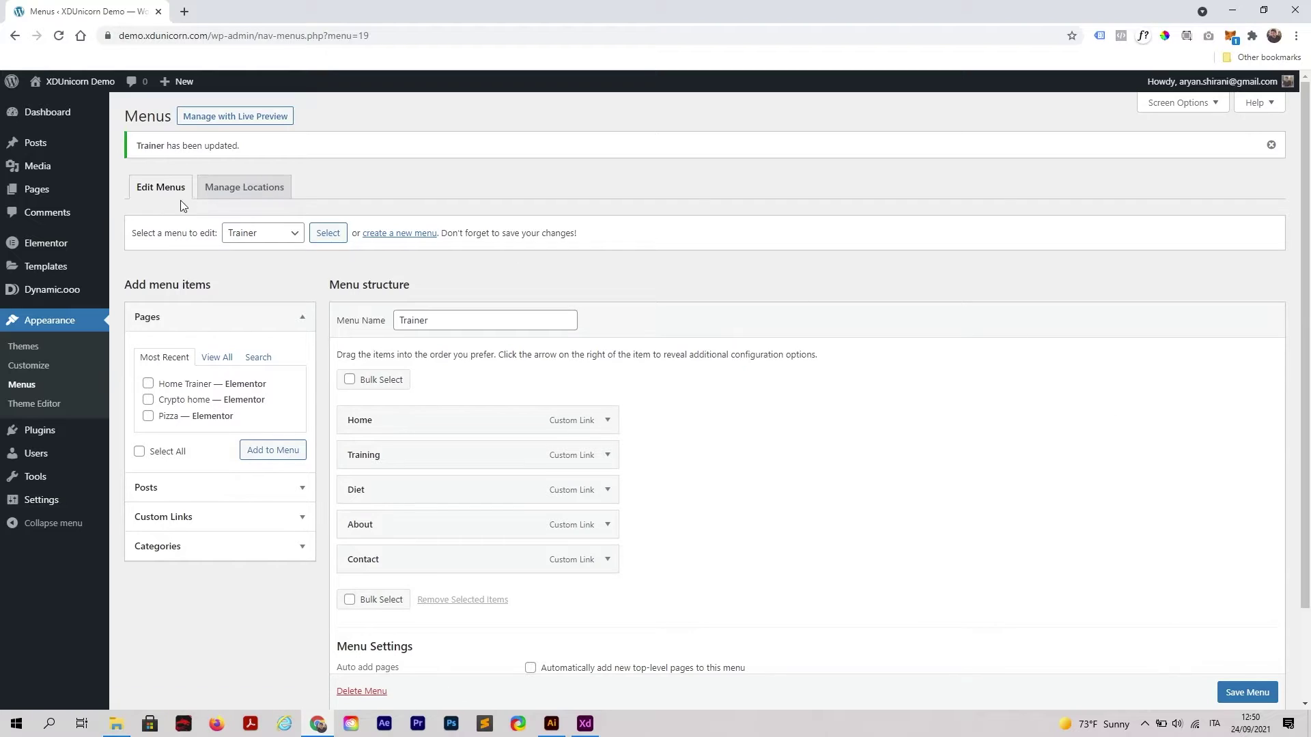
mouse_move(62, 190)
left_click(136, 196)
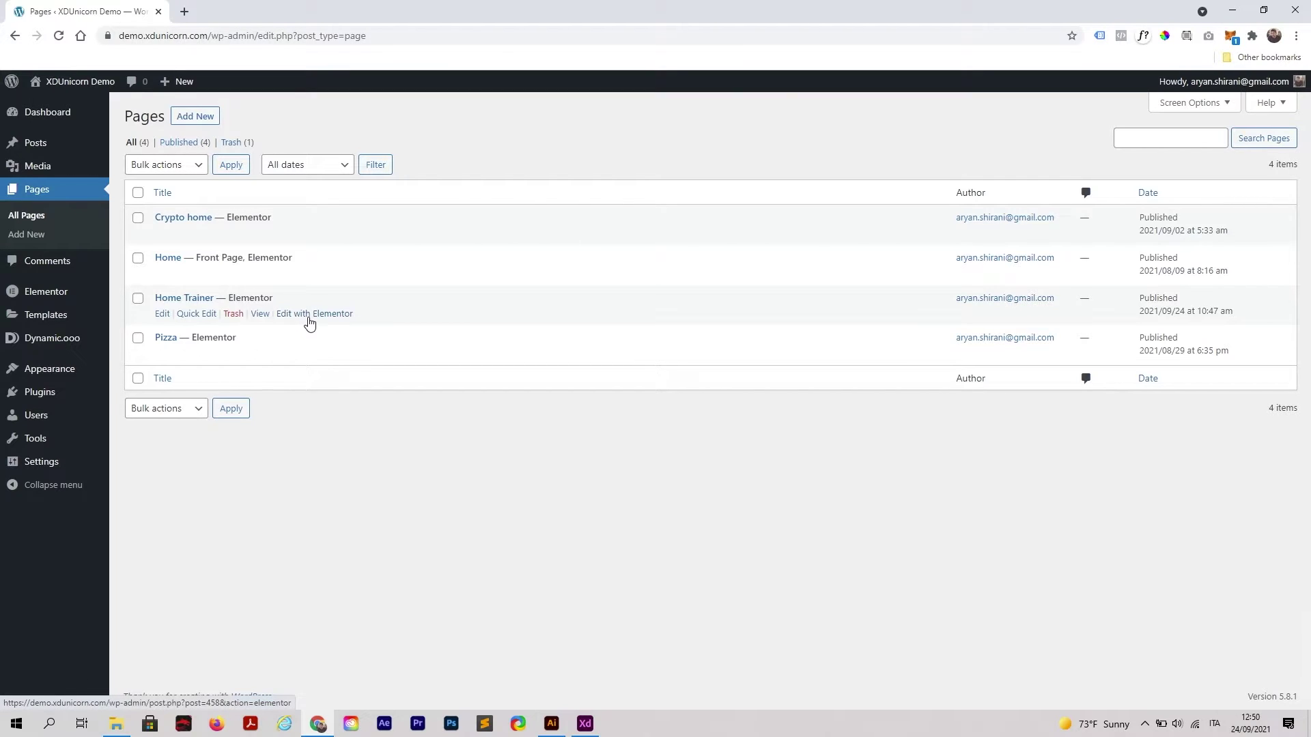
- Reopen Home Trainer in Elementor and set the header section's content width to Full Width
left_click(310, 314)
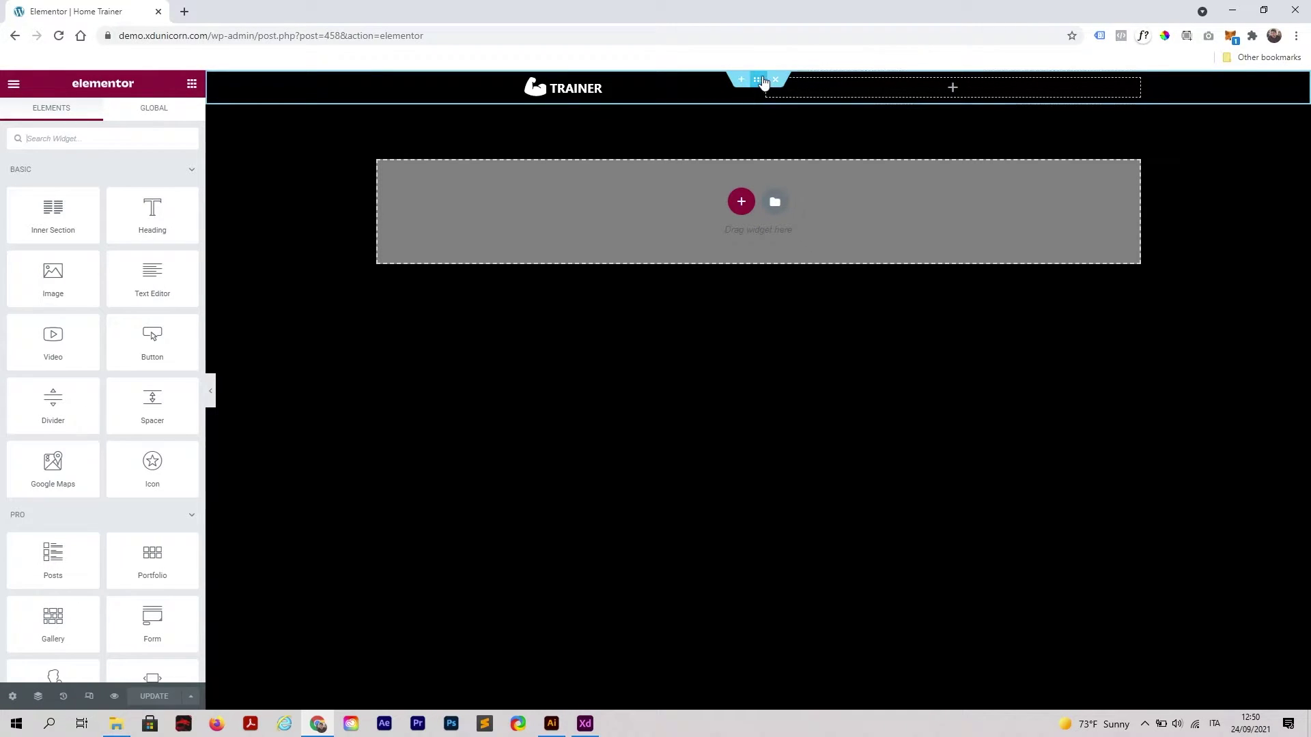
left_click(760, 81)
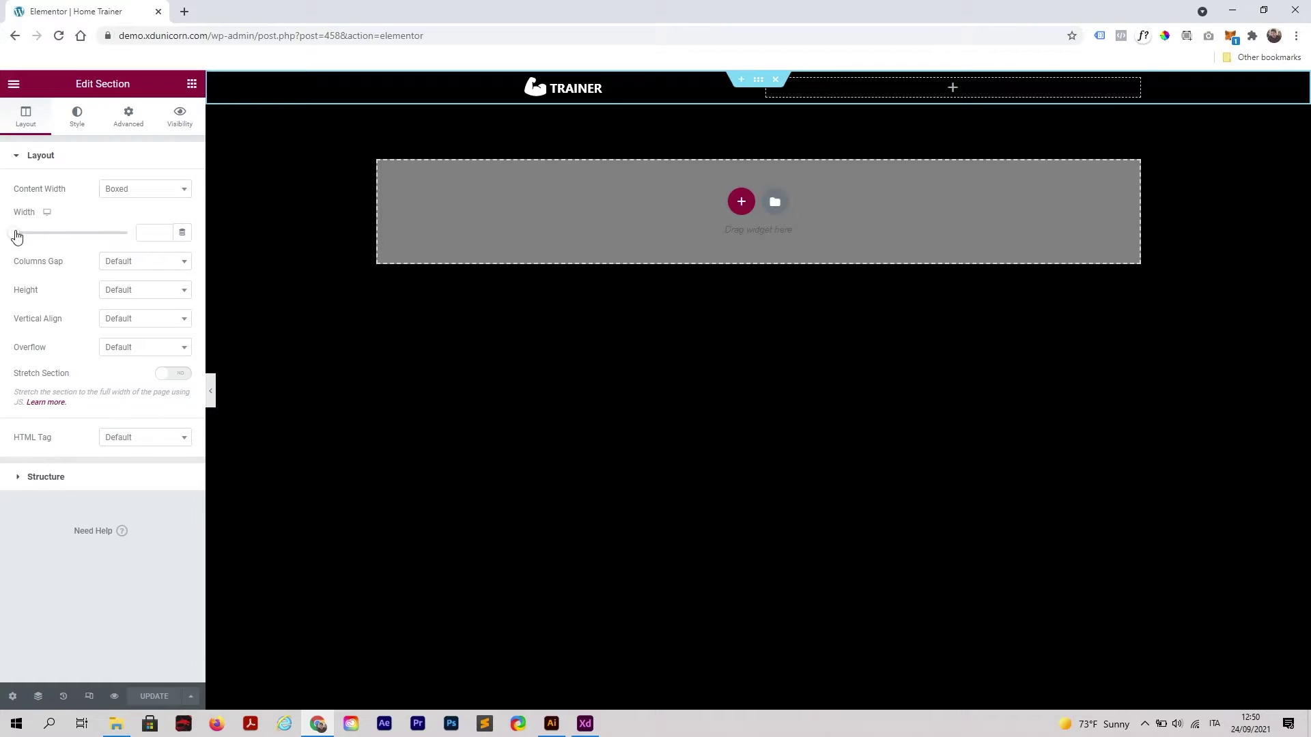
left_click(116, 192)
left_click(131, 247)
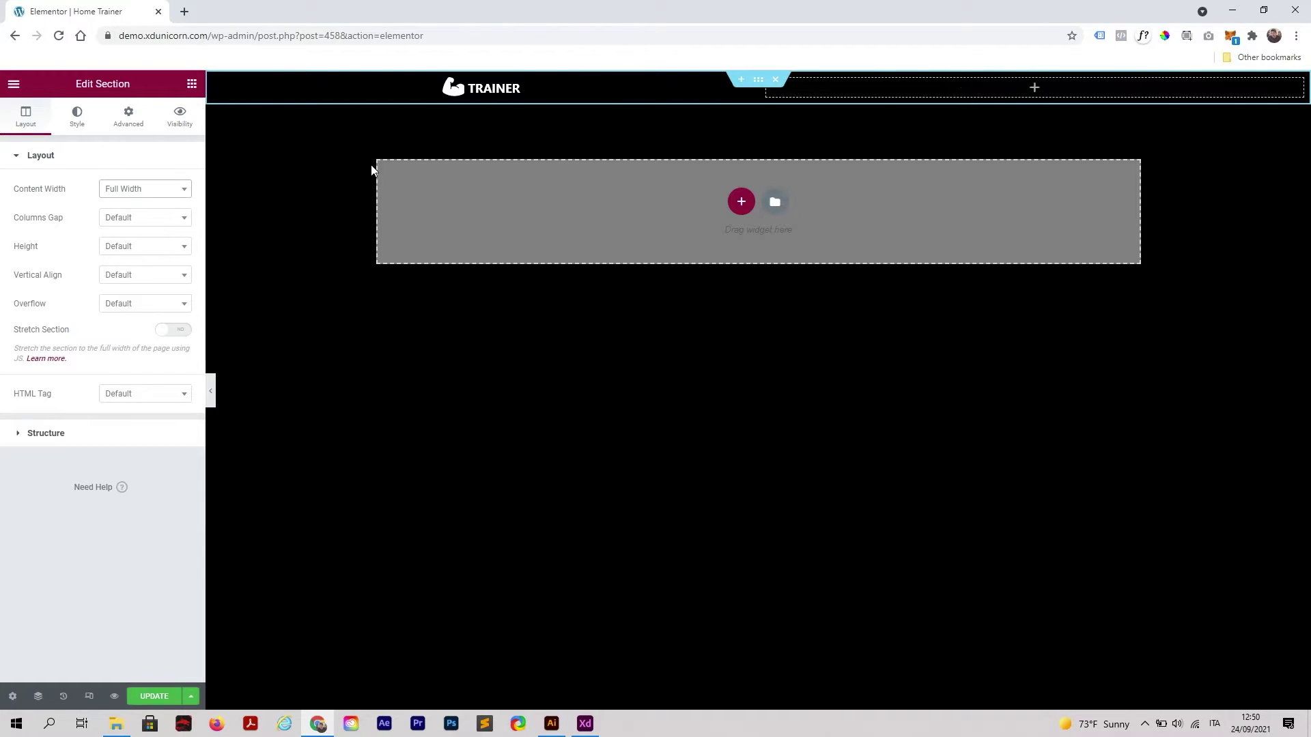
- Left-align the TRAINER logo image within its column
left_click(474, 90)
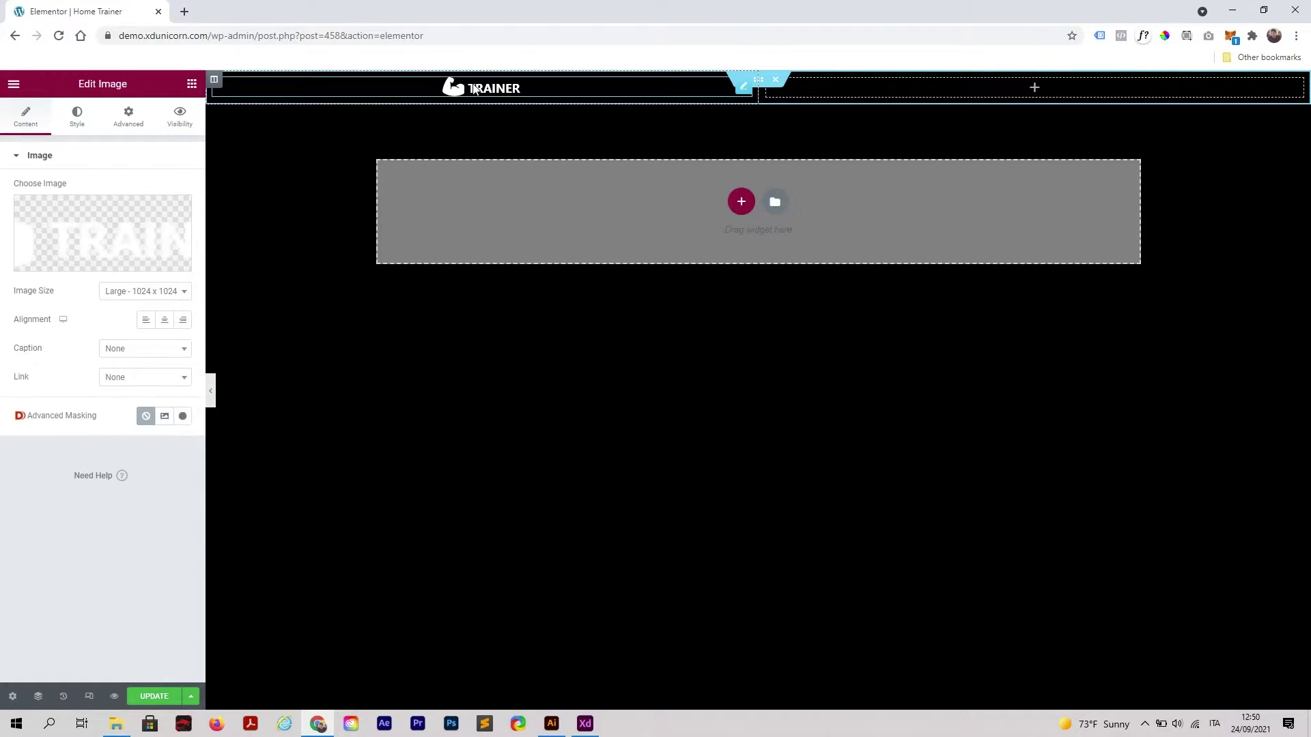
left_click(147, 320)
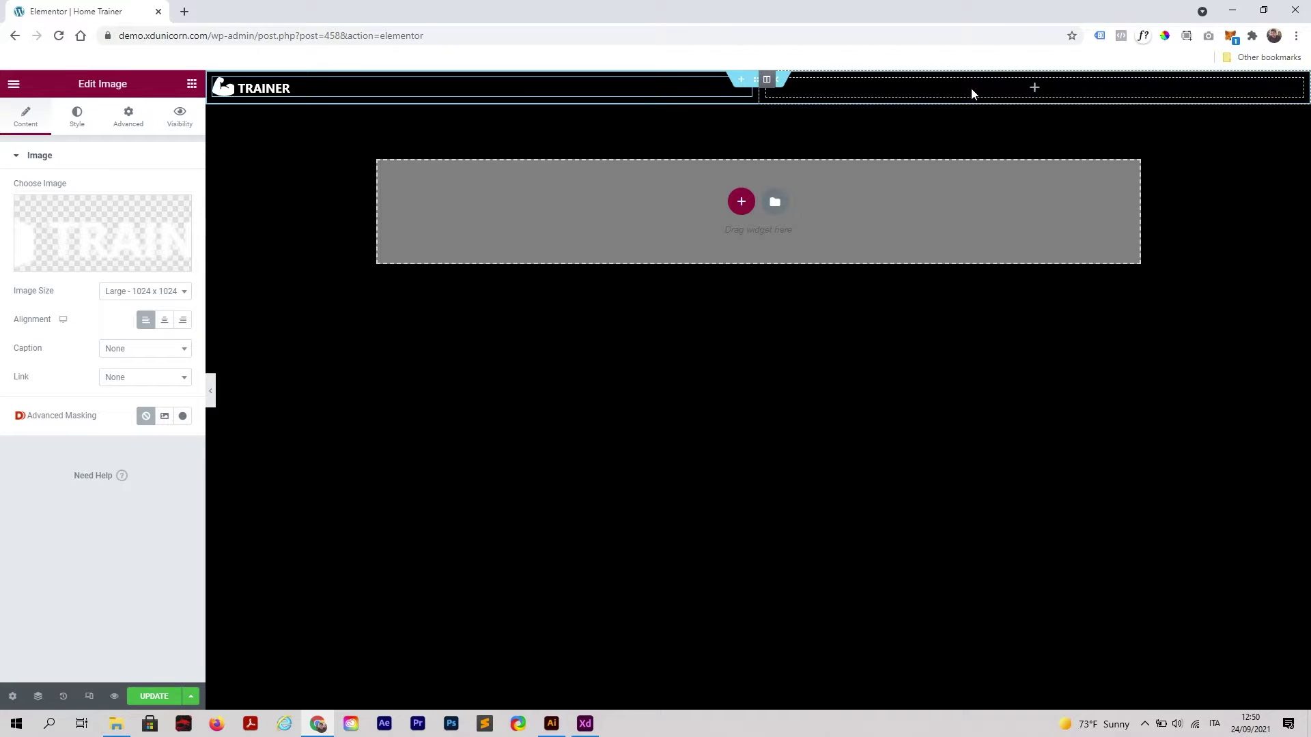
left_click(1034, 91)
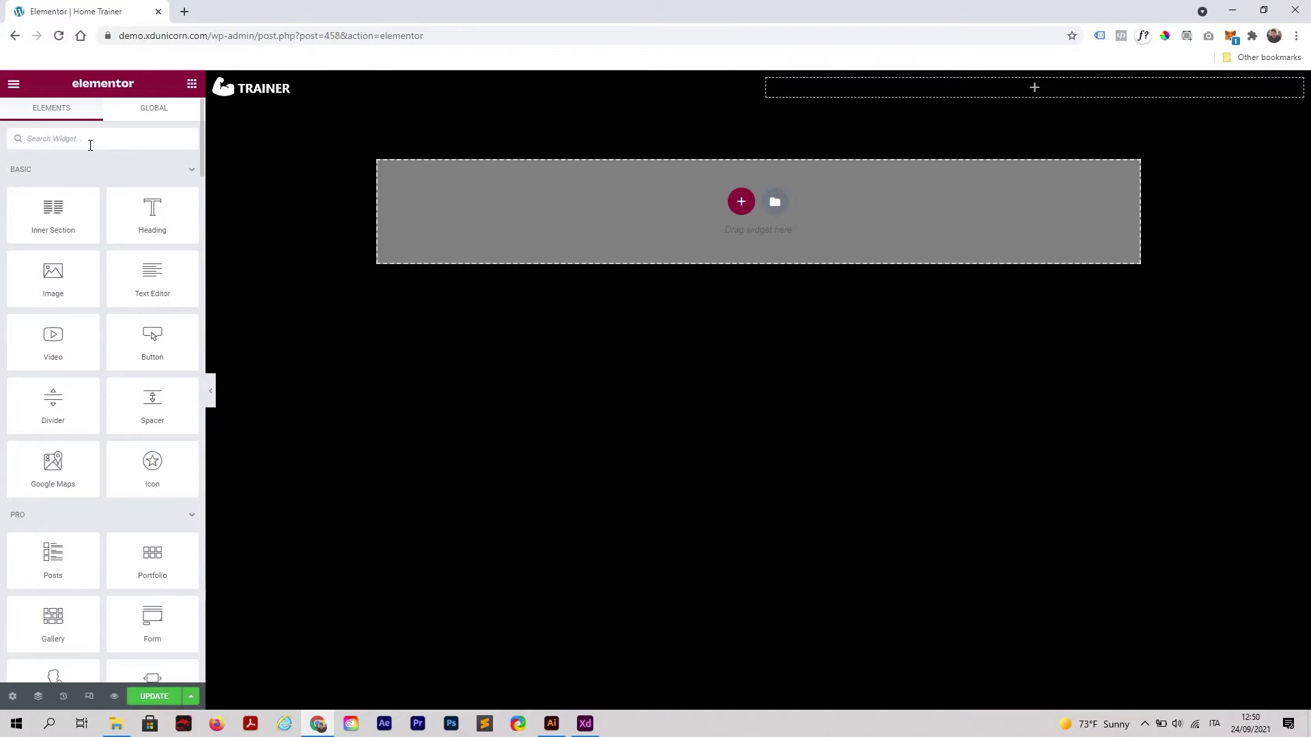
- Drag a Nav Menu widget into the header's right column and set its menu to Trainer
type("menu")
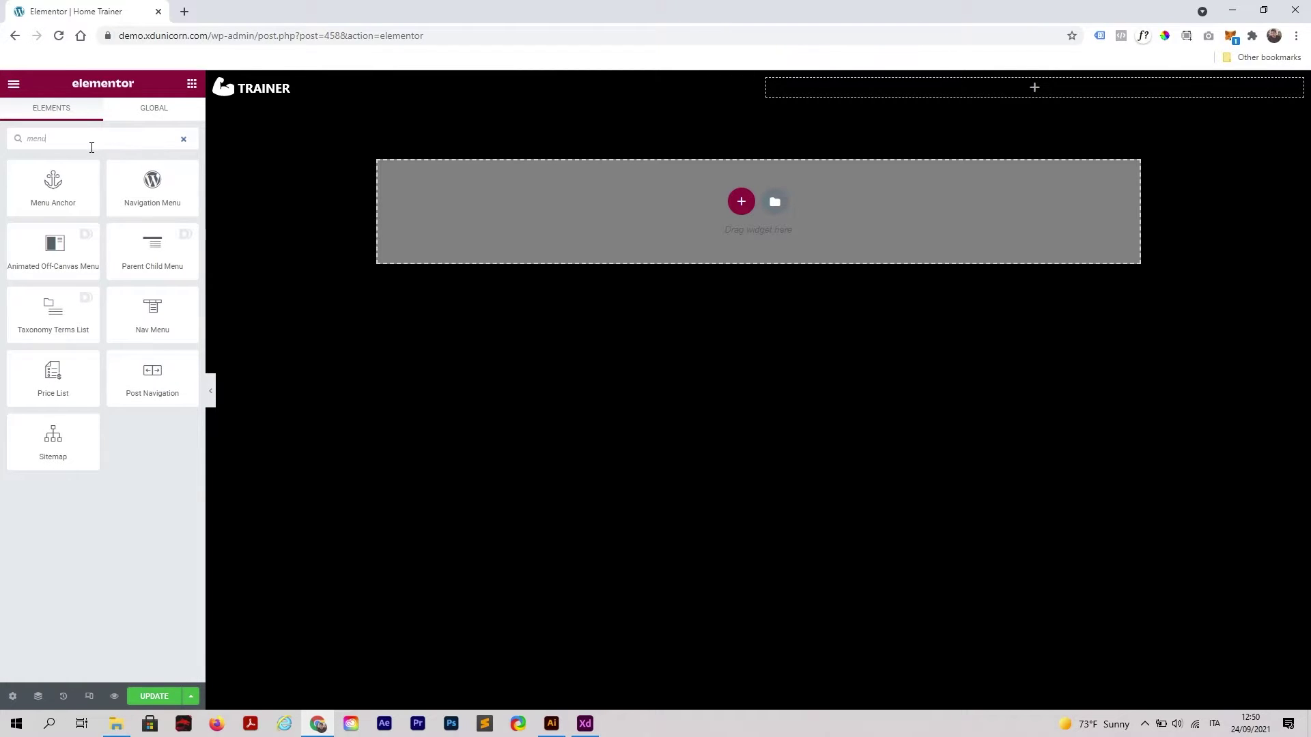
left_click_drag(152, 321, 989, 93)
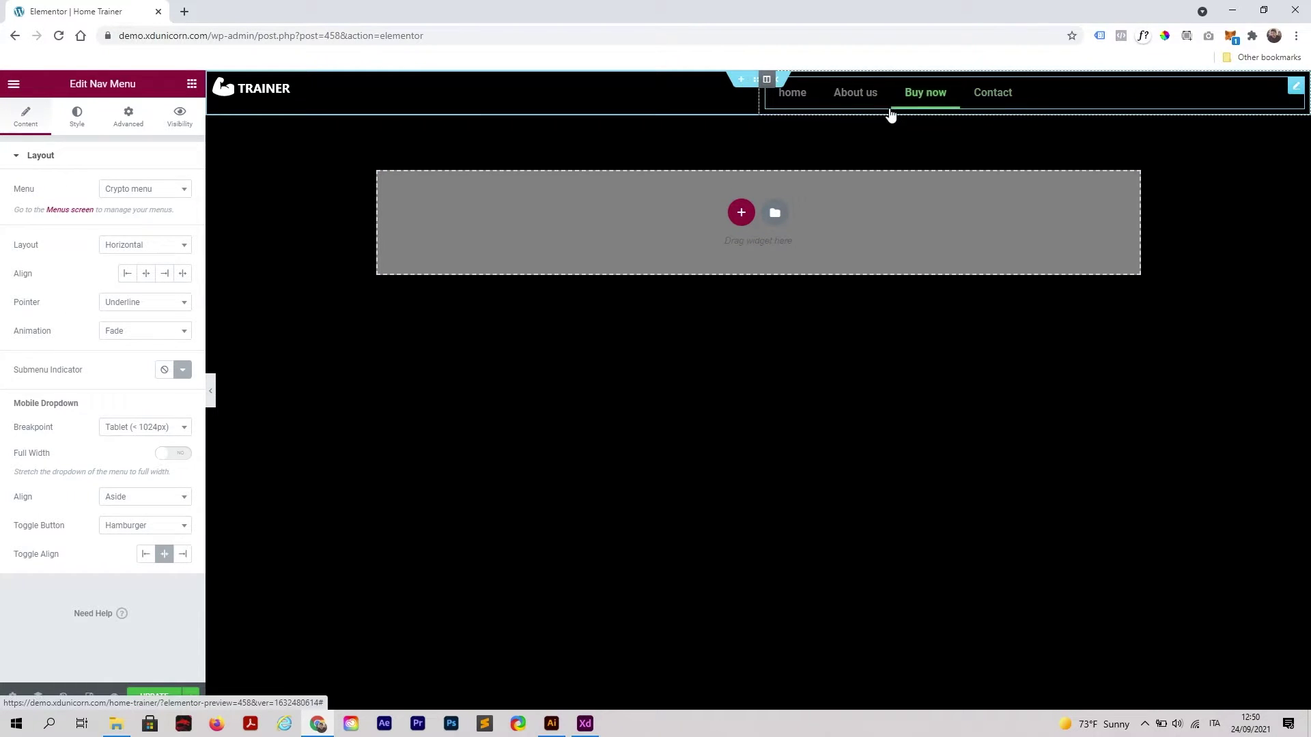
left_click(145, 196)
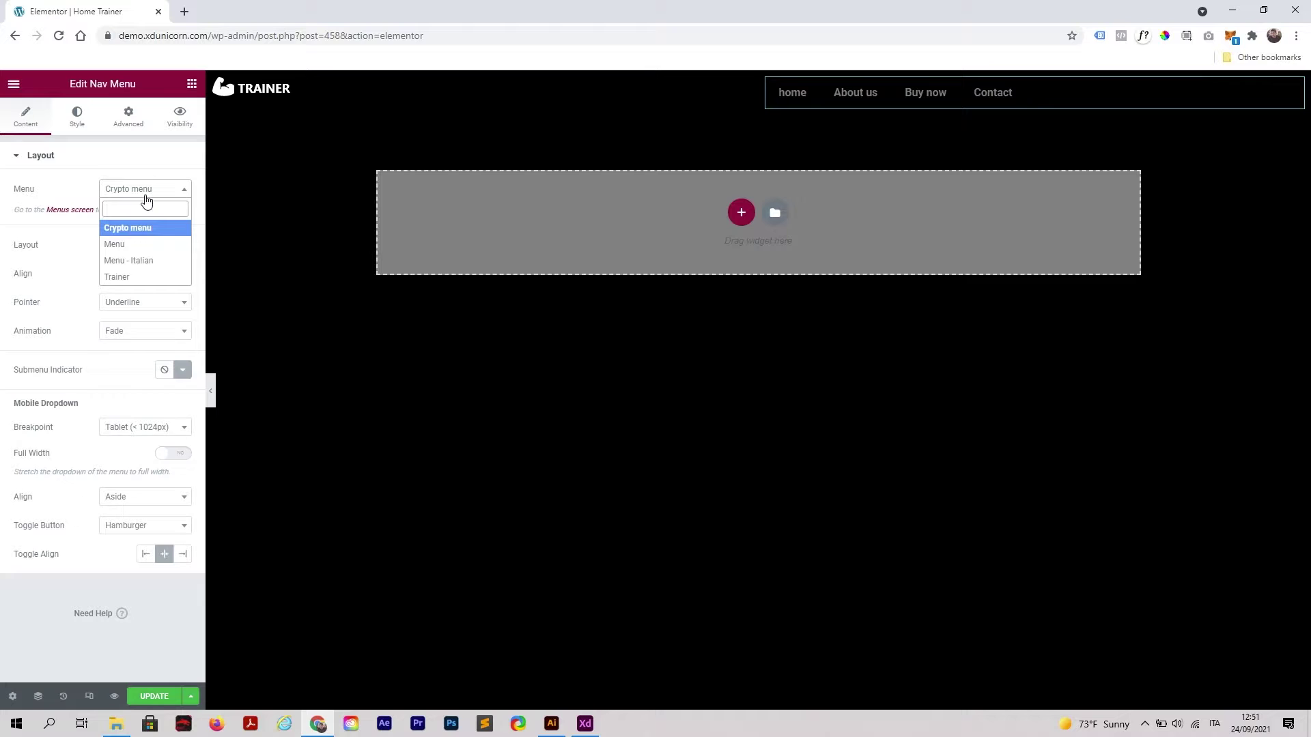
left_click(126, 277)
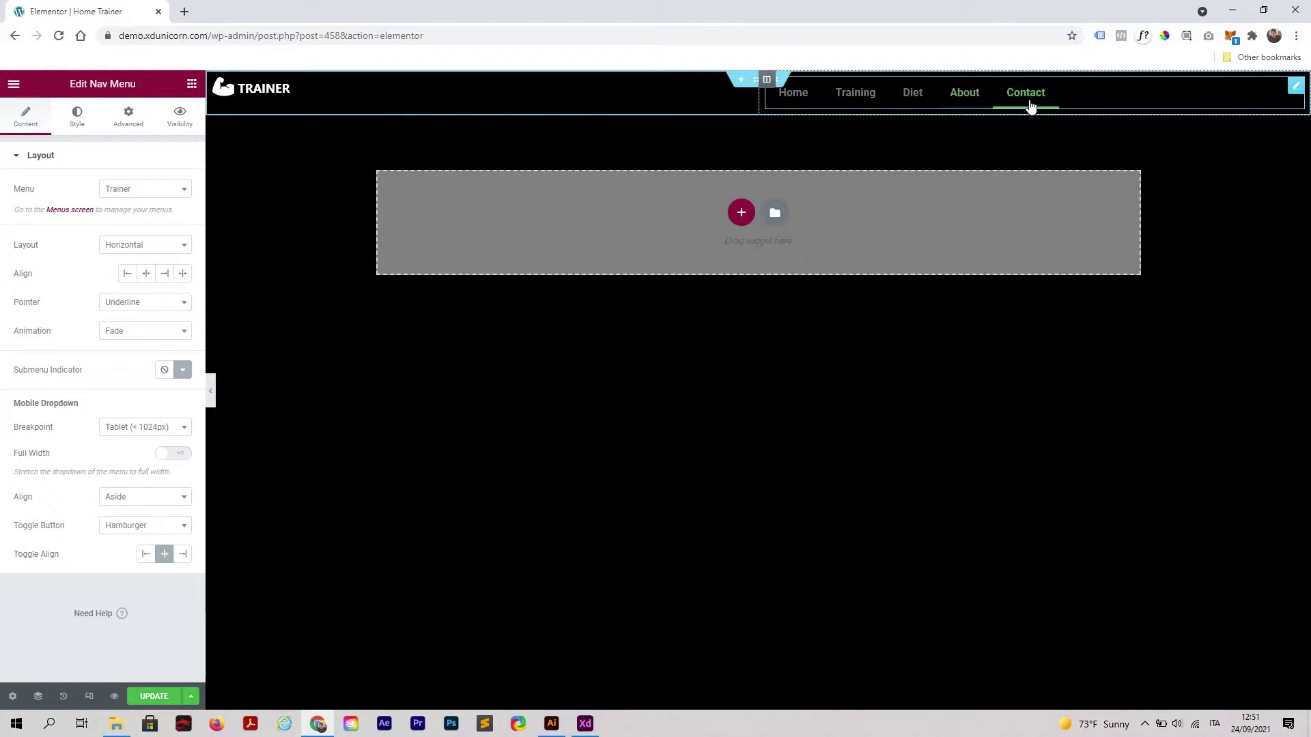
left_click(127, 306)
- Set the menu pointer to None and the menu text colour to white #FFFFFF
left_click(114, 341)
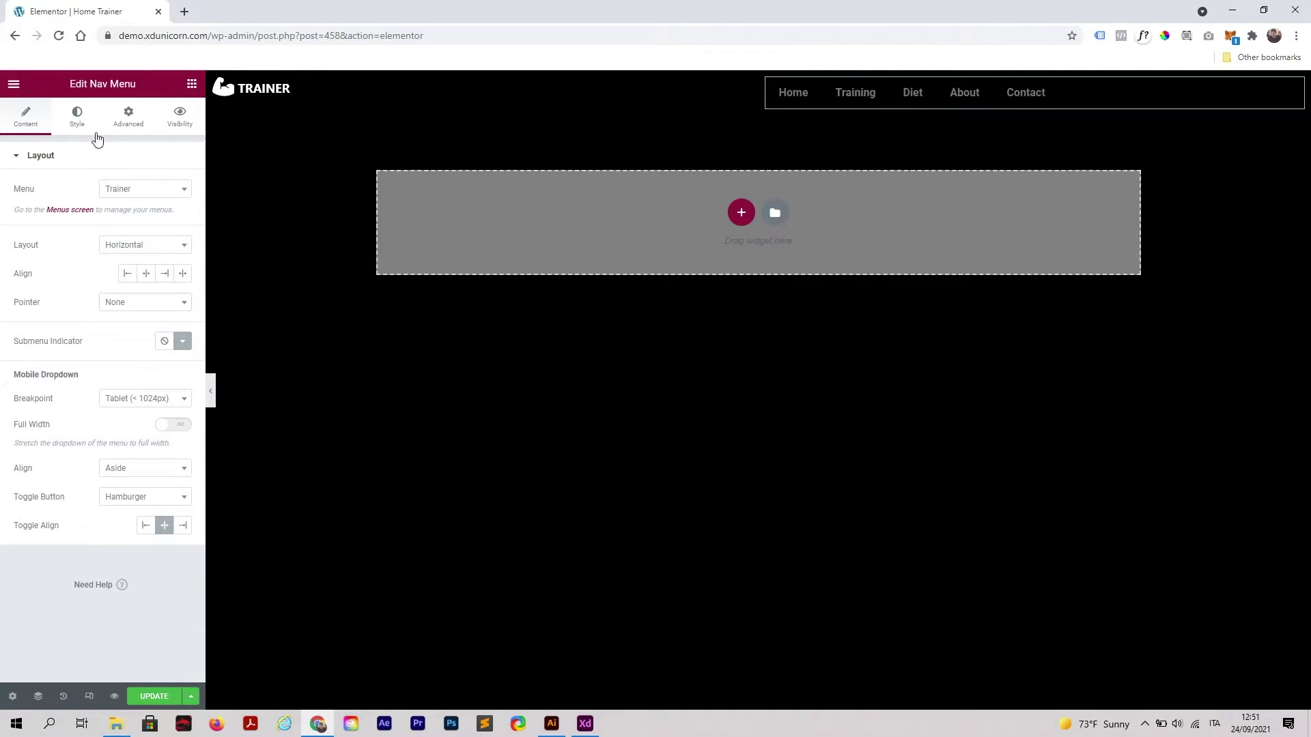
left_click(77, 122)
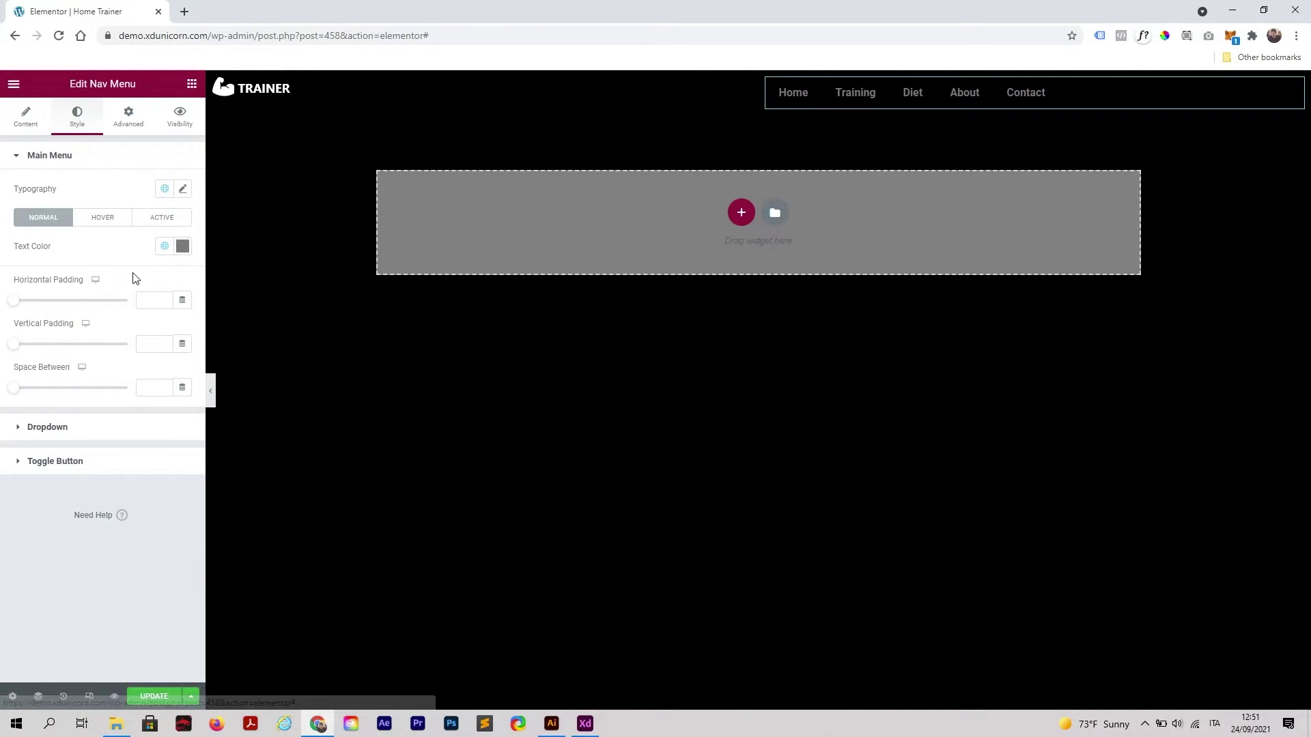
left_click(182, 246)
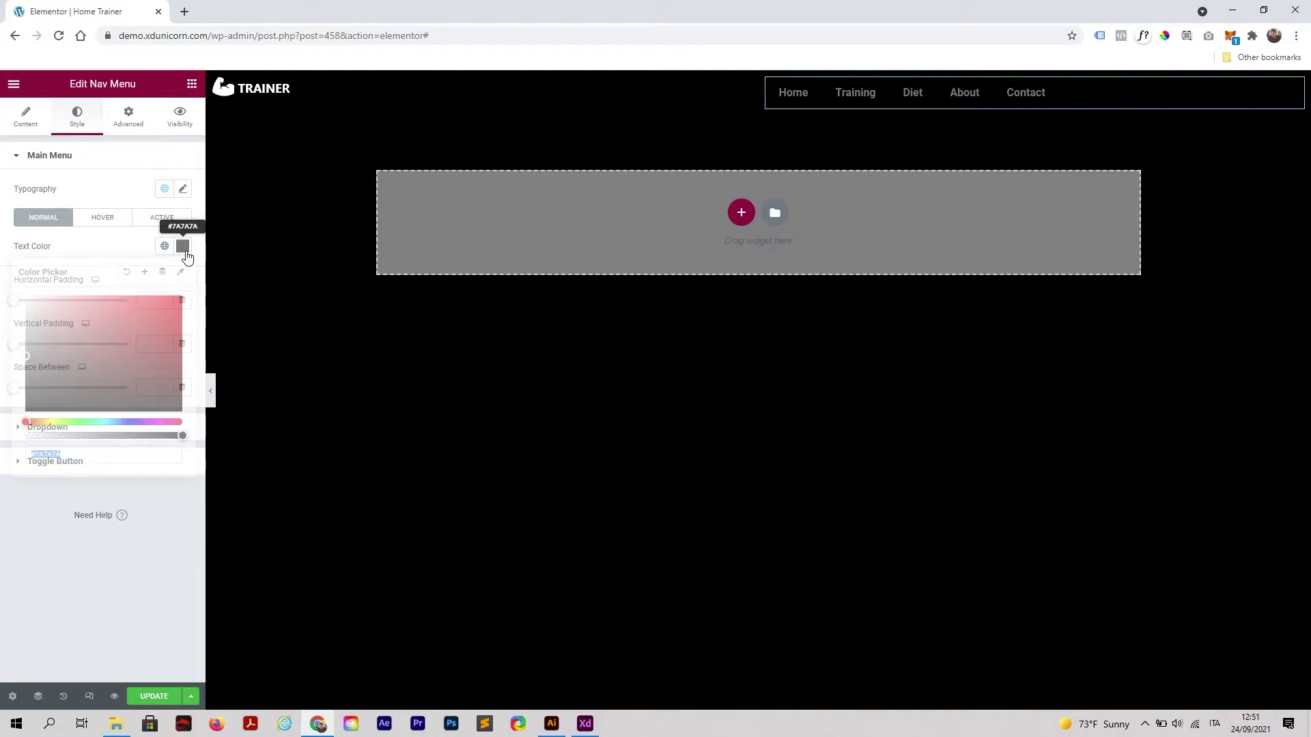
left_click_drag(95, 318, 3, 262)
left_click(186, 194)
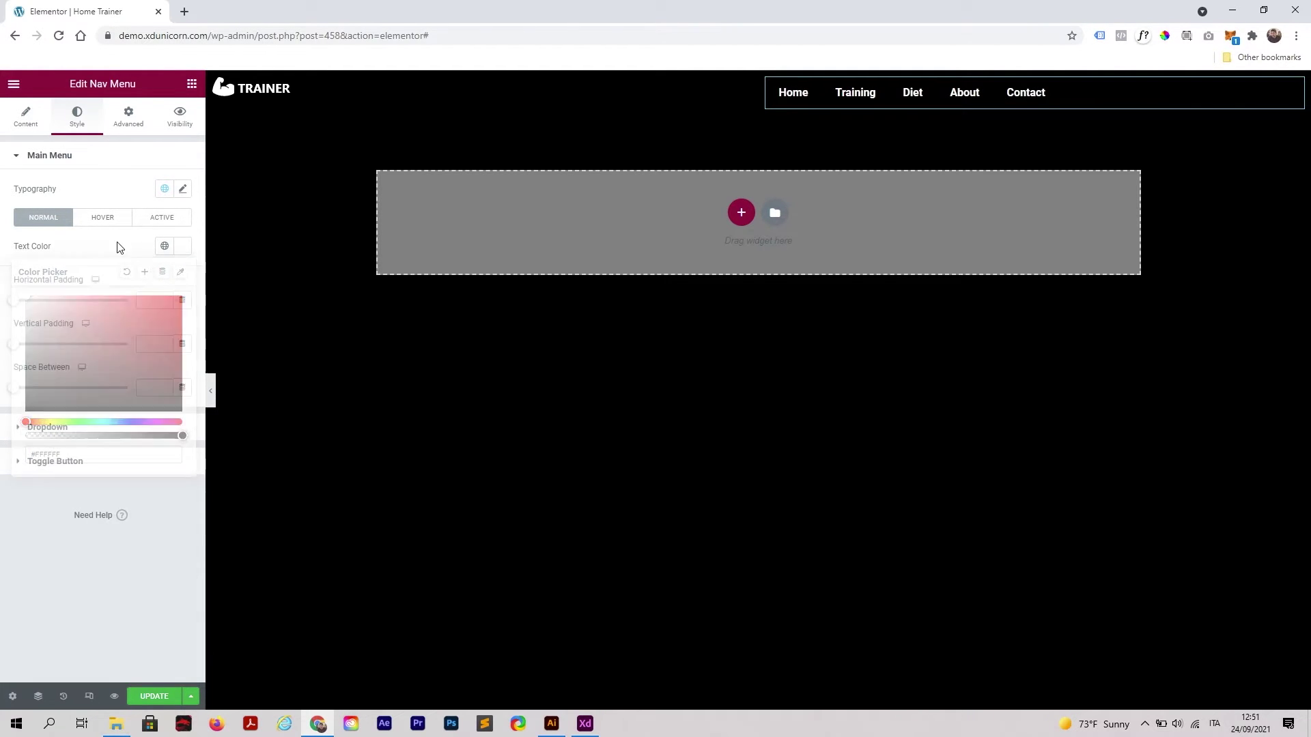
- Set menu typography to Poppins, weight 600, uppercase, size 14
left_click(184, 196)
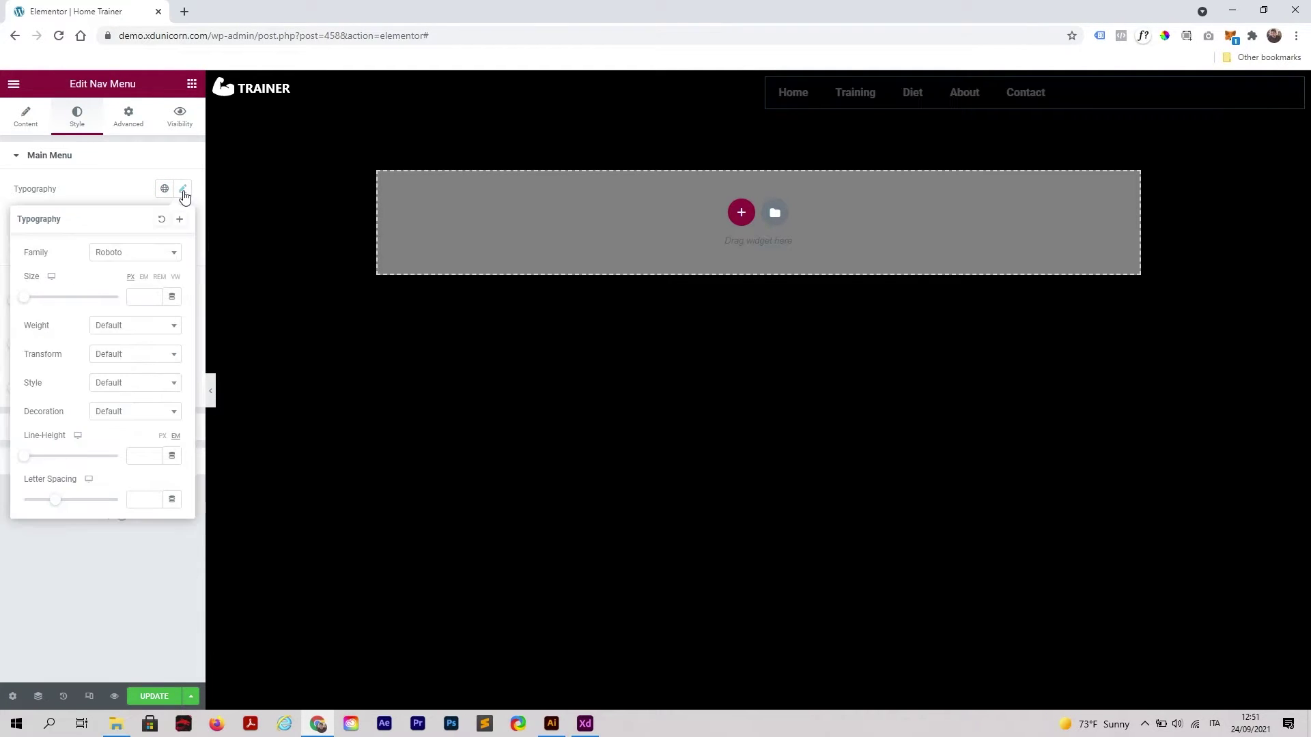
left_click(117, 255)
type("popp")
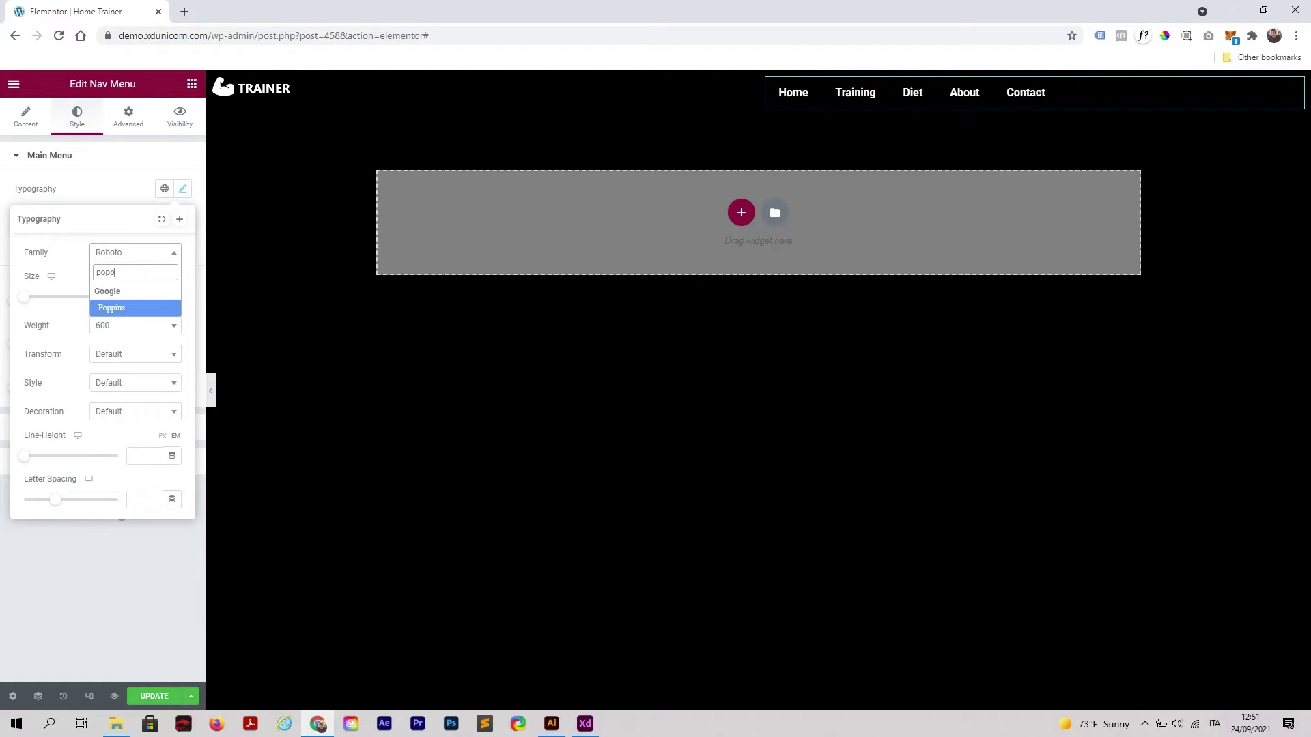
key("Return")
left_click(132, 355)
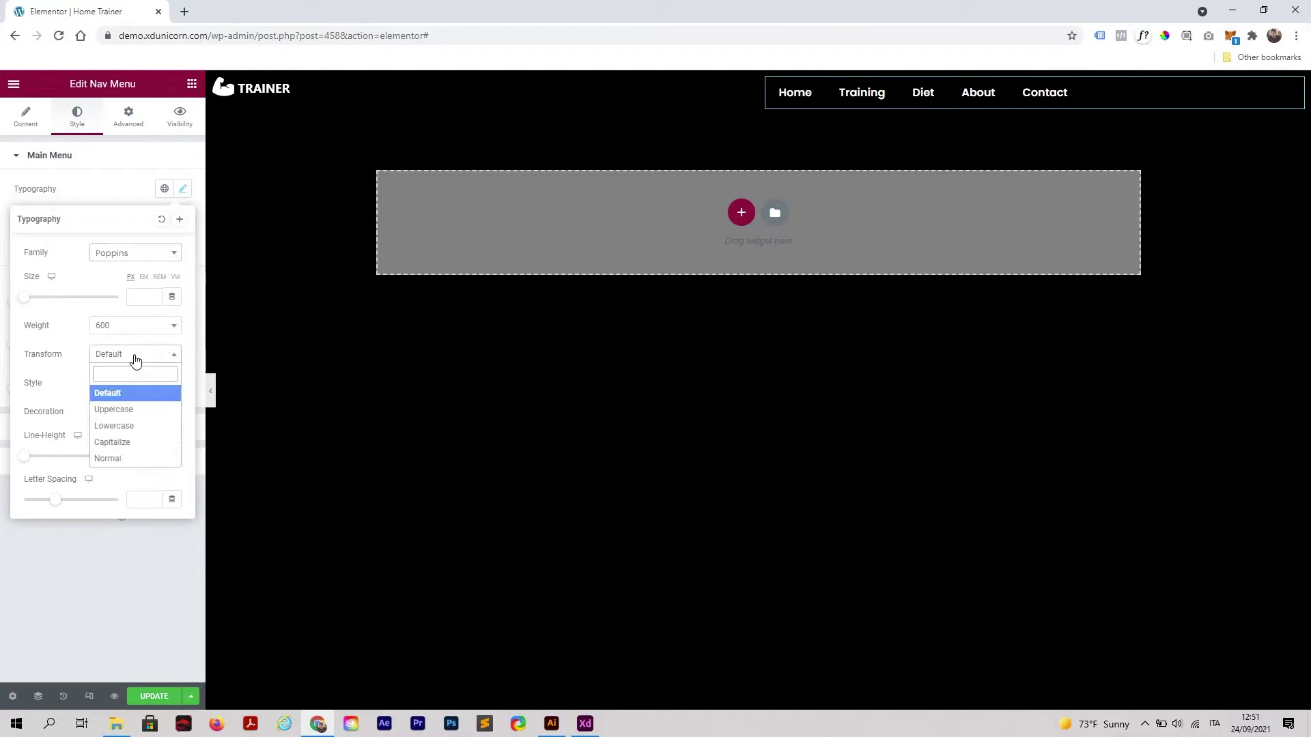
left_click(136, 409)
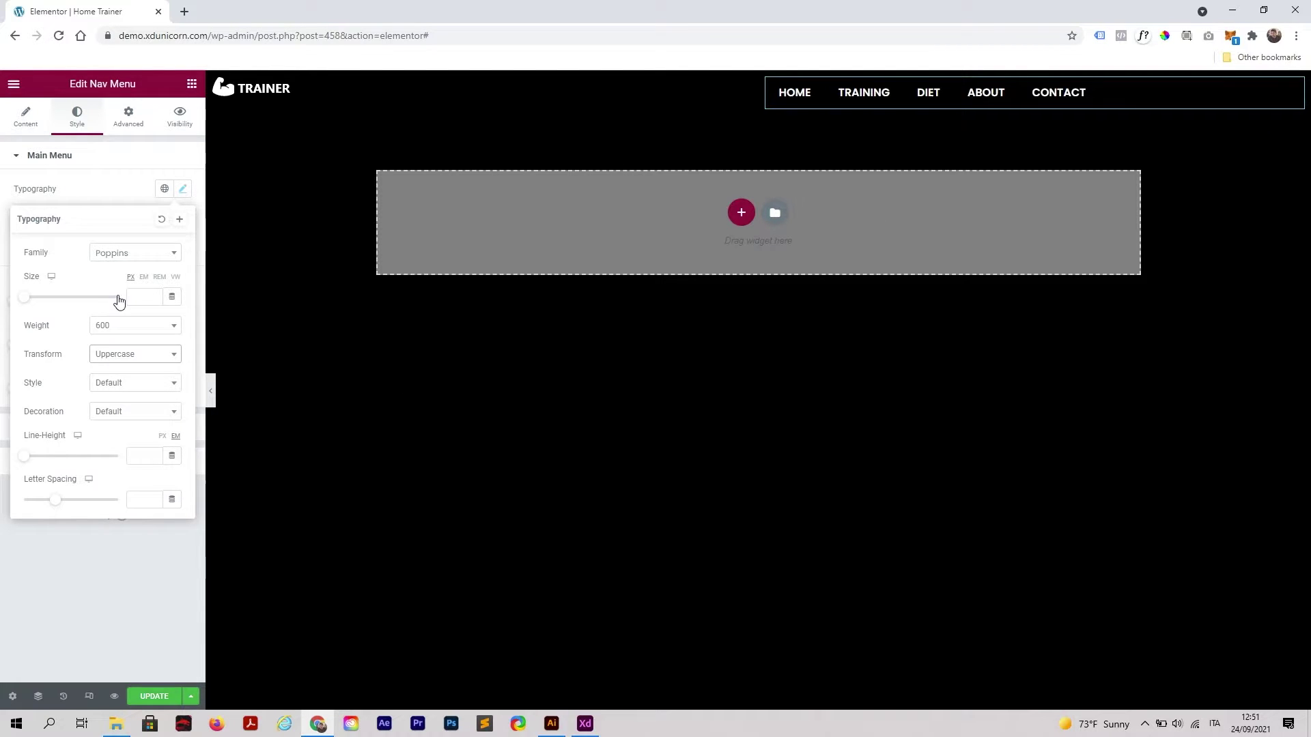
left_click_drag(25, 298, 30, 301)
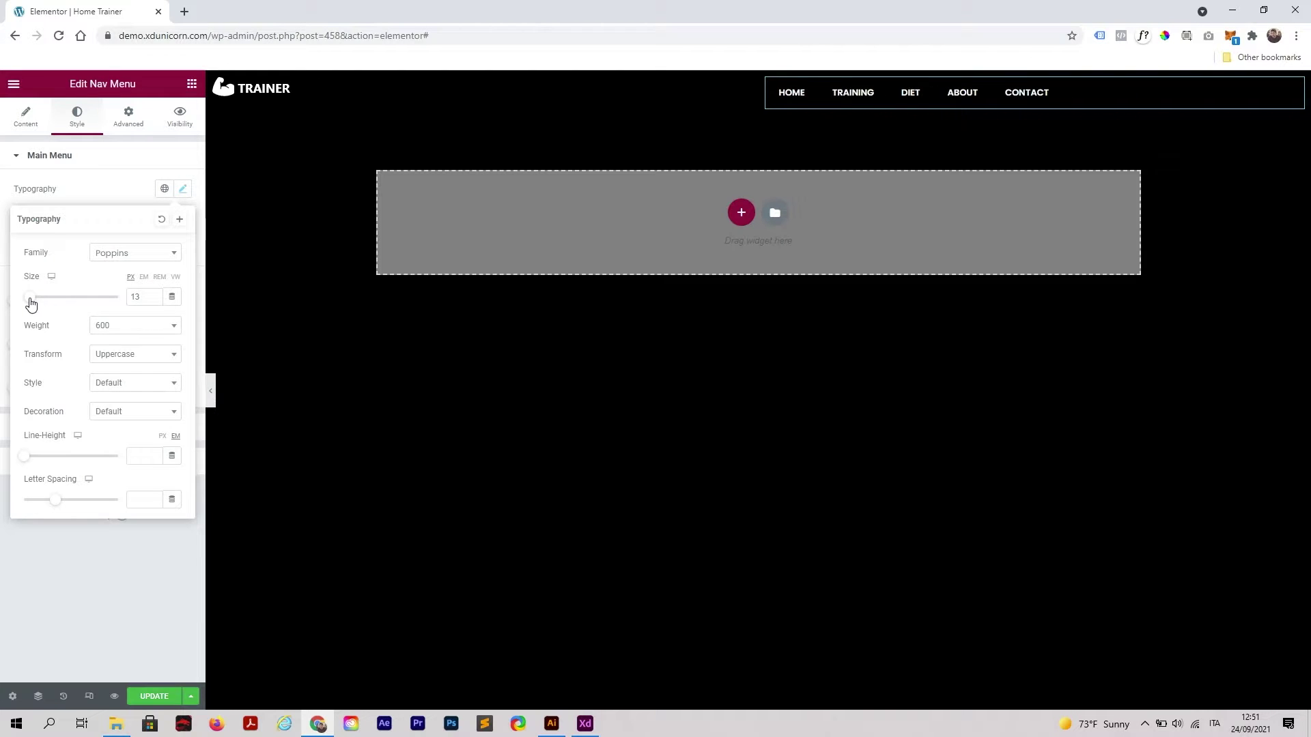
left_click(155, 293)
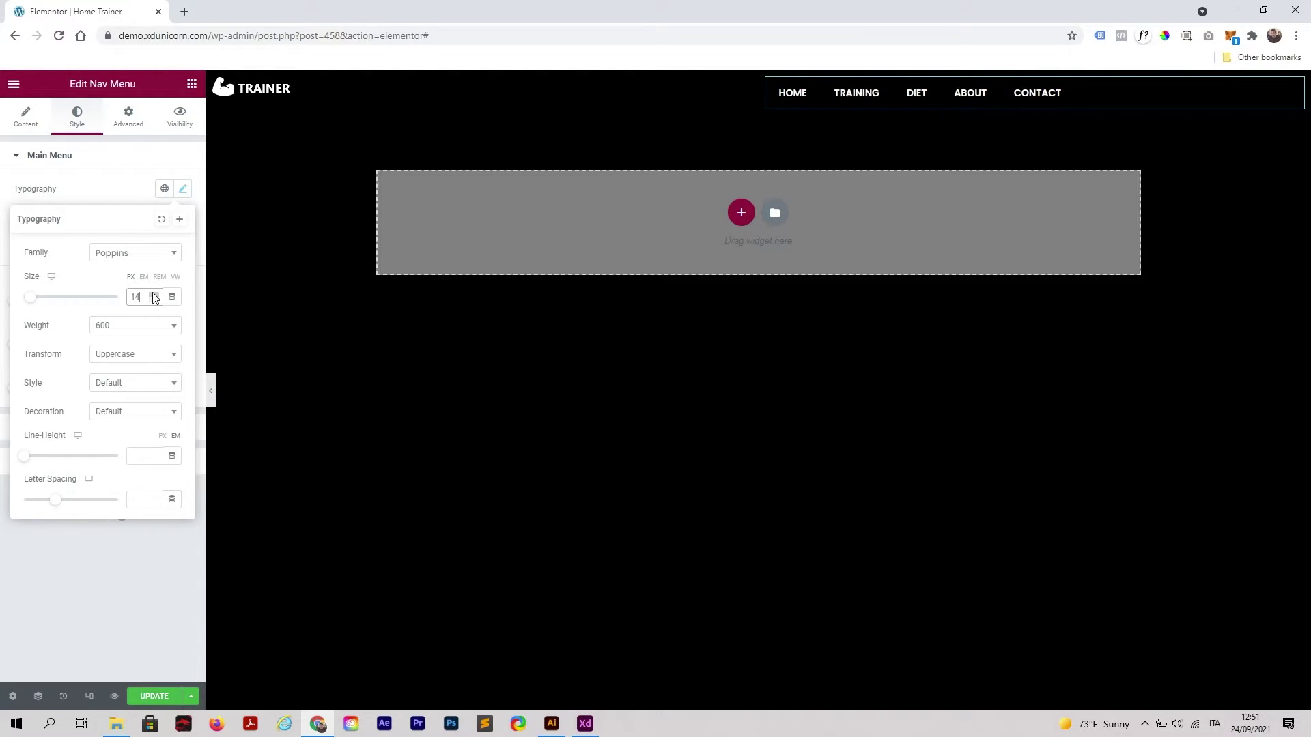
left_click(122, 191)
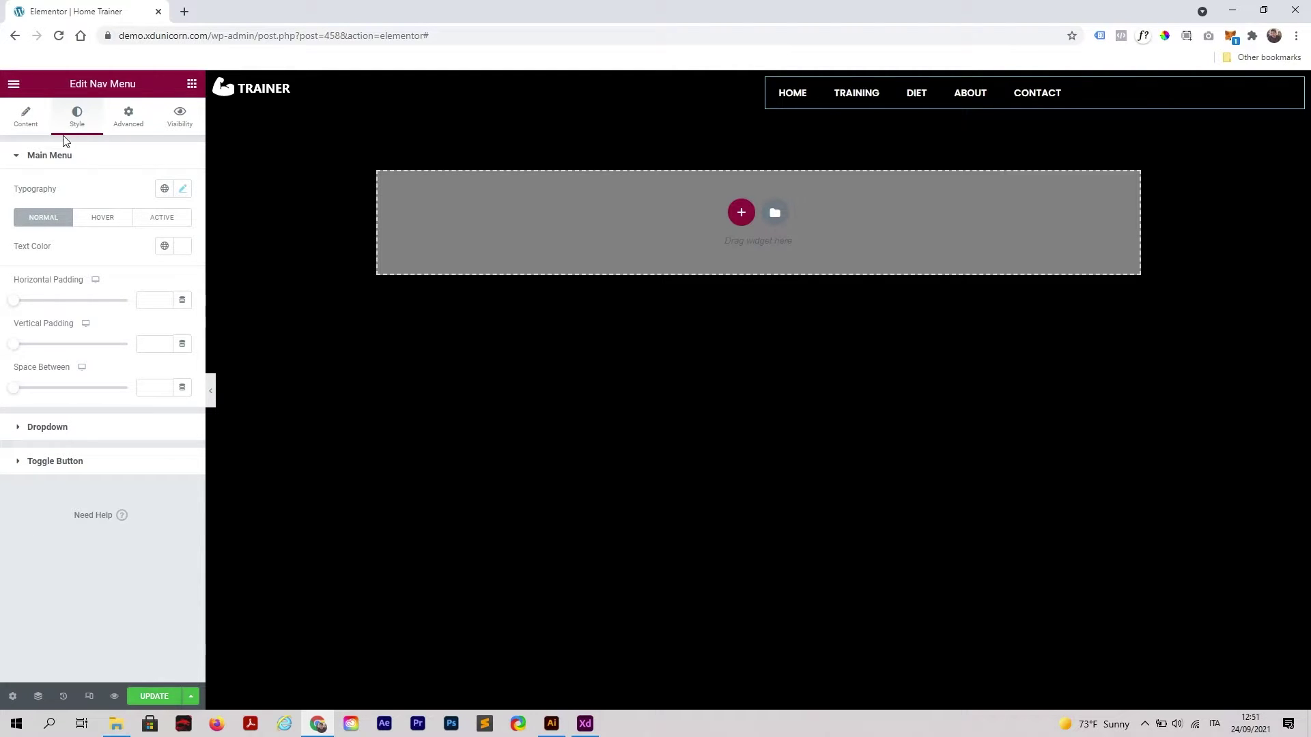
left_click(26, 116)
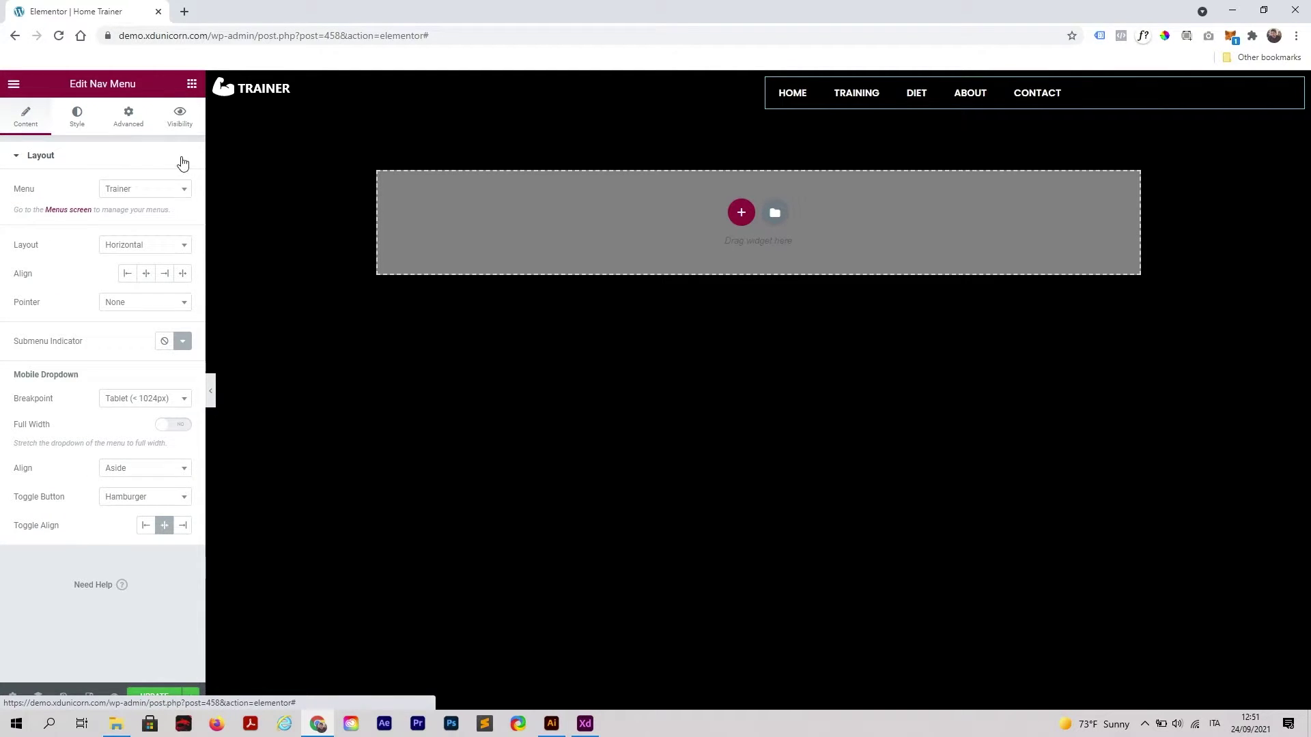
- Right-align the menu links and make the header section boxed at 1428px width
left_click(164, 273)
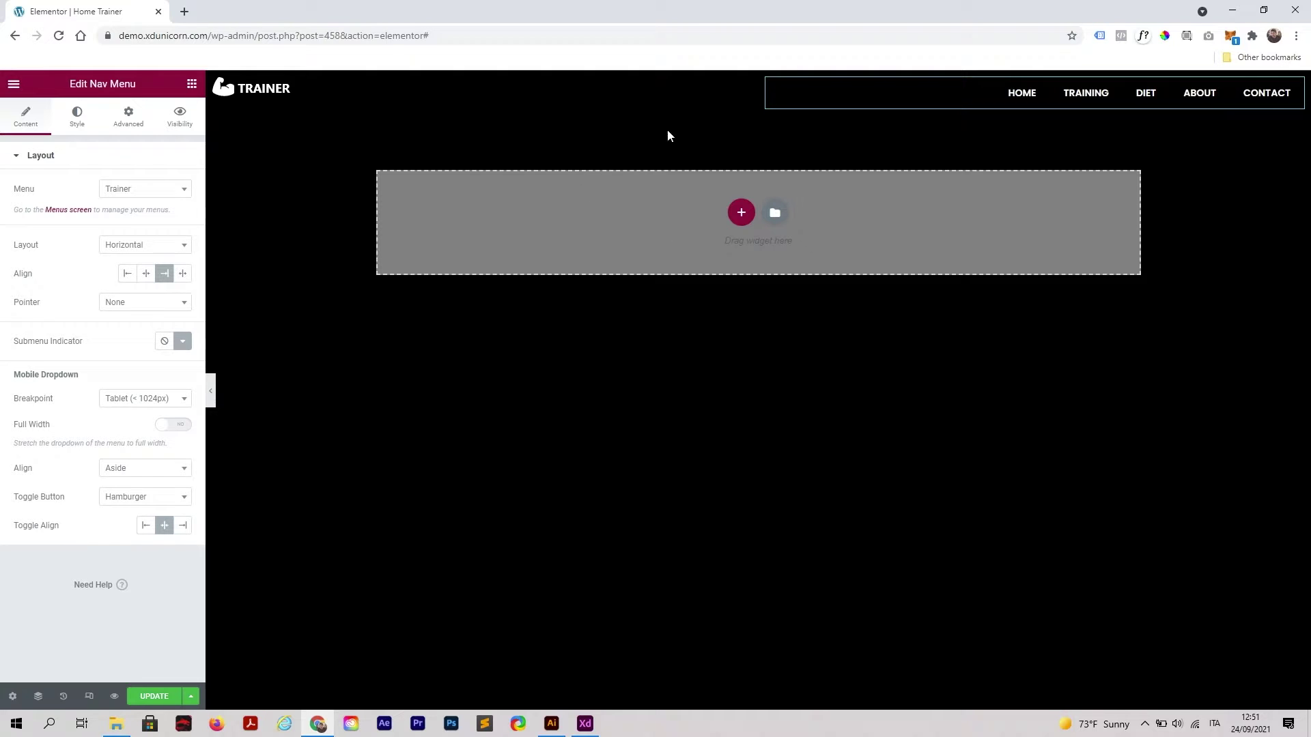
mouse_move(705, 94)
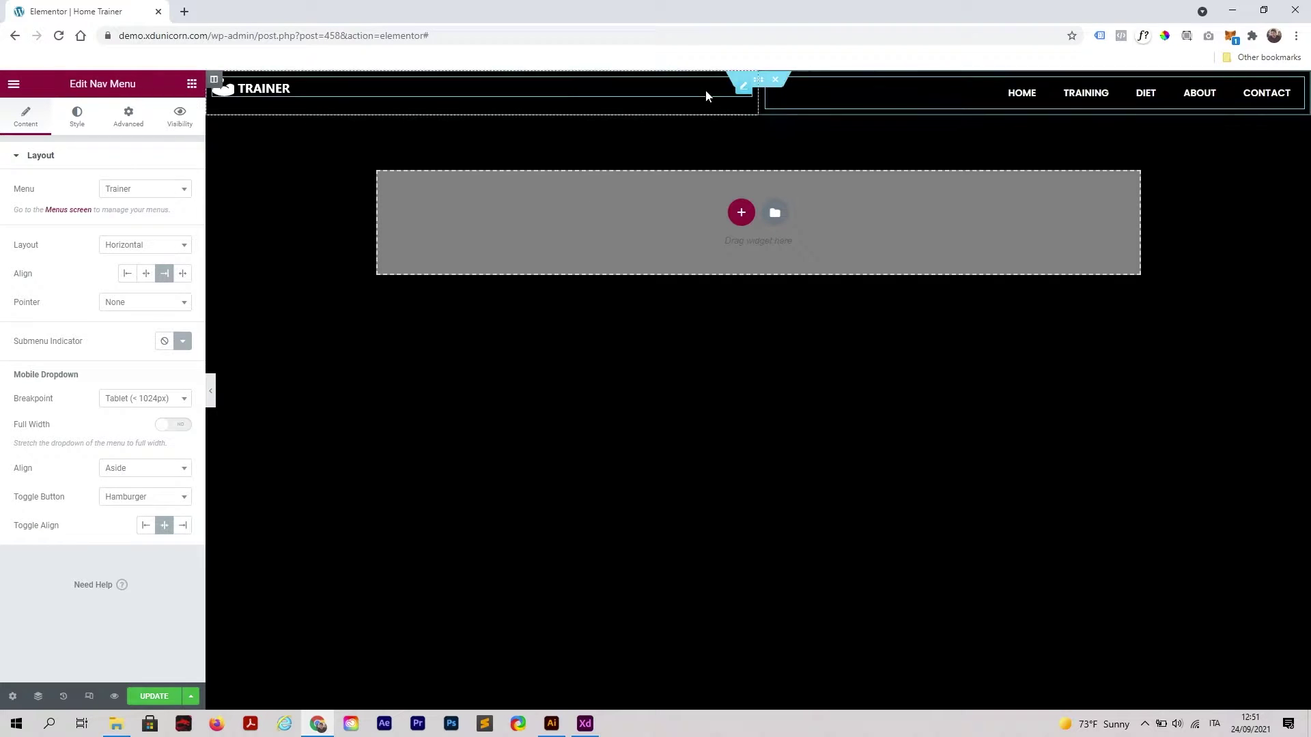
left_click(758, 81)
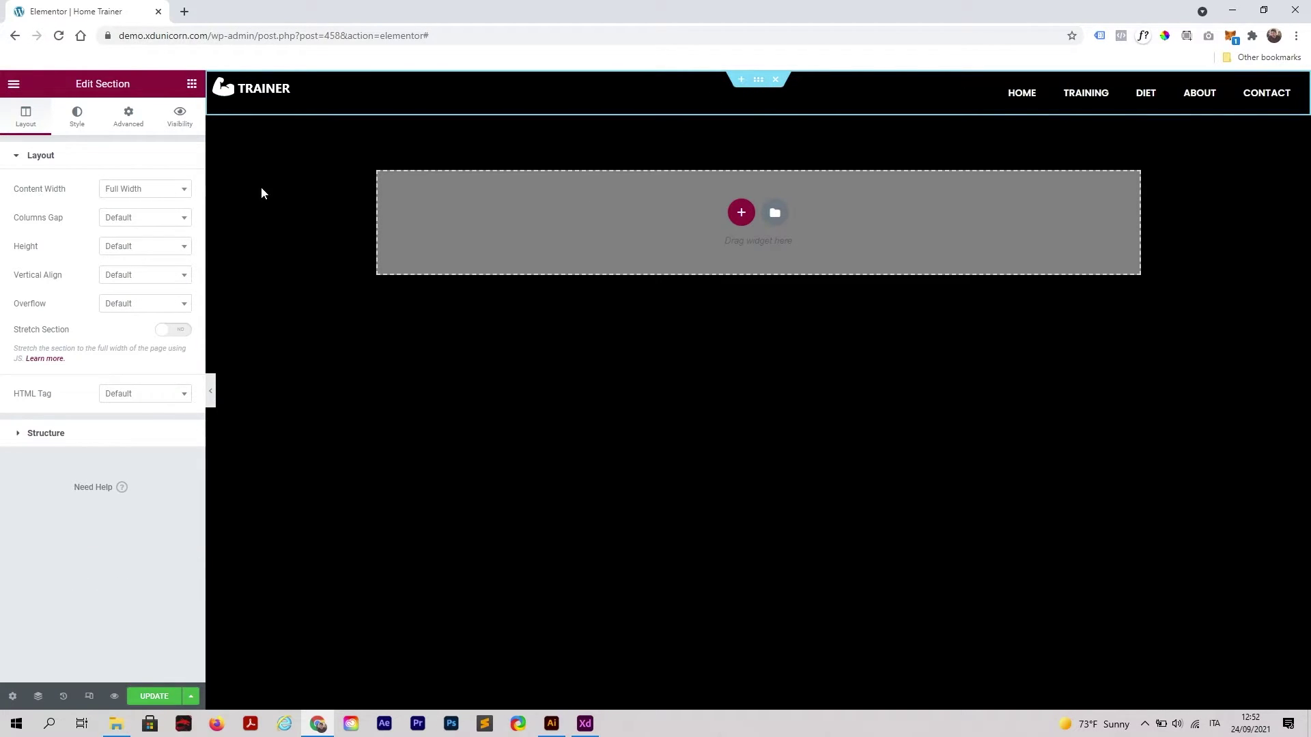
left_click(162, 191)
left_click(150, 226)
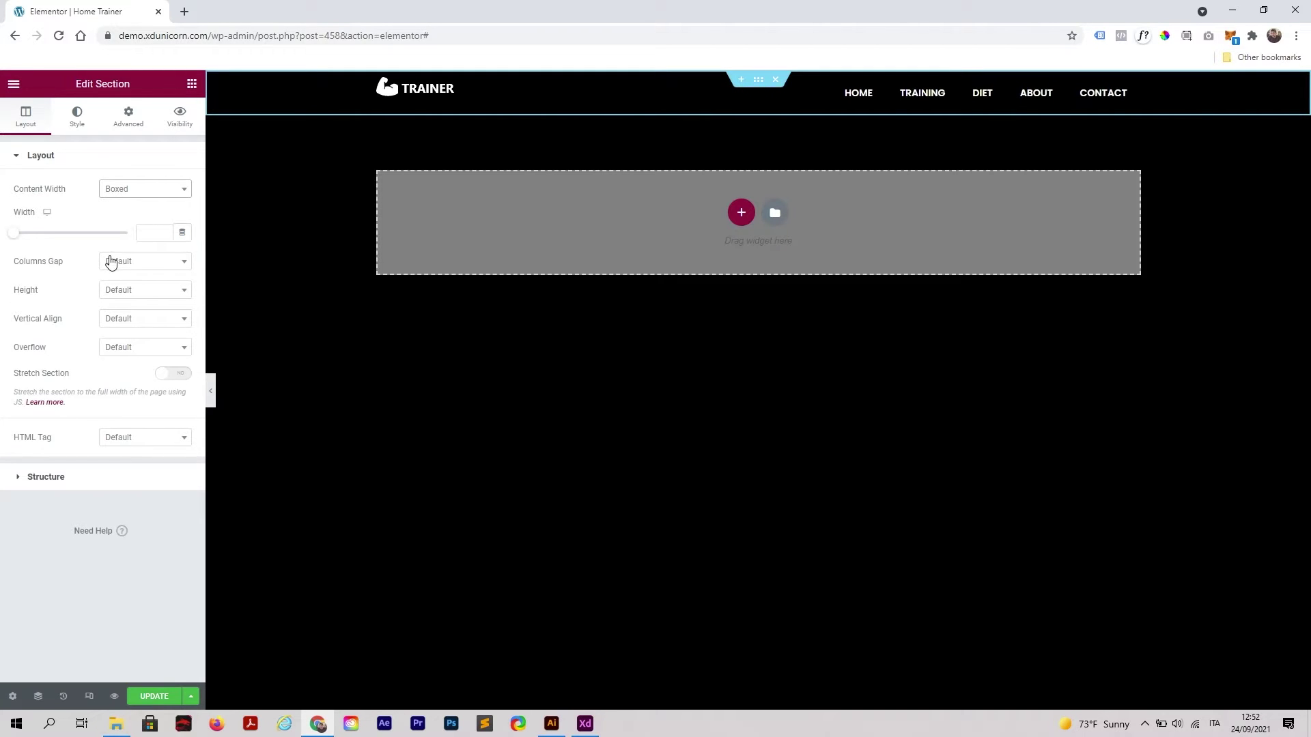
left_click_drag(15, 234, 115, 246)
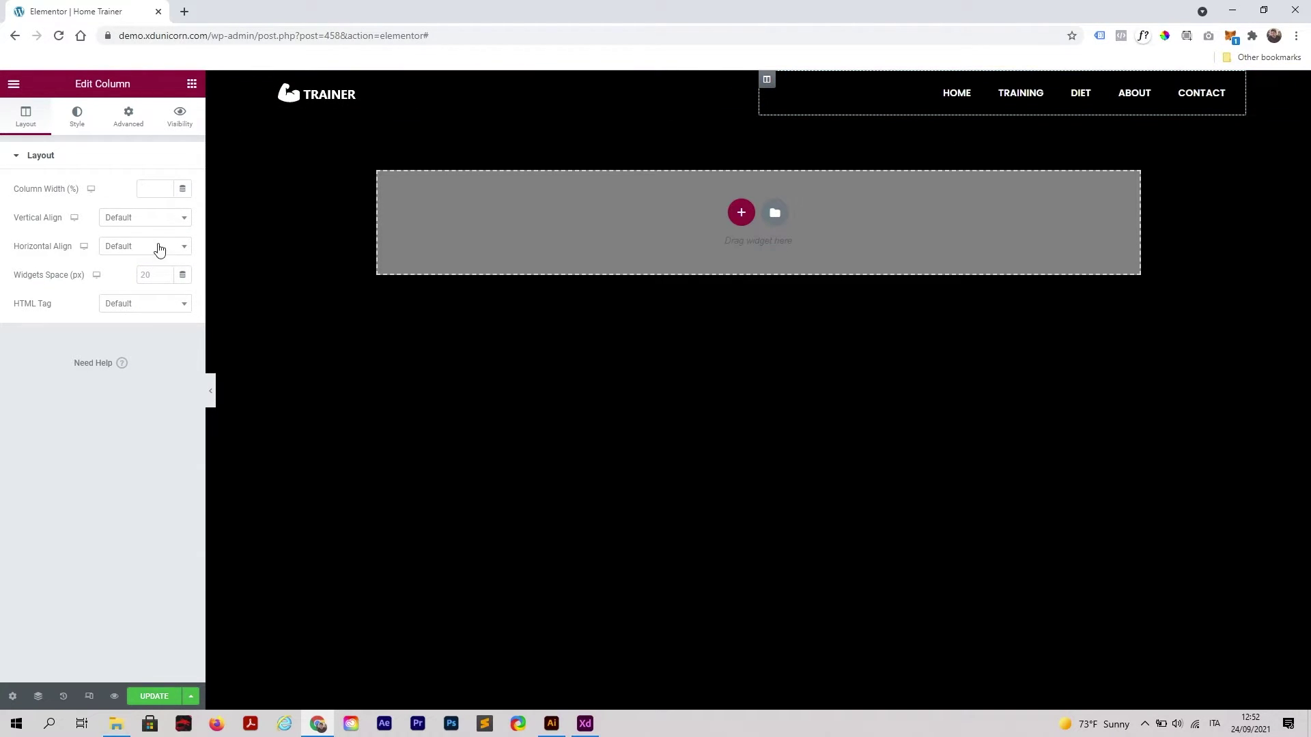
- Set the header column's vertical alignment to Middle
left_click(144, 219)
left_click(146, 288)
left_click(214, 395)
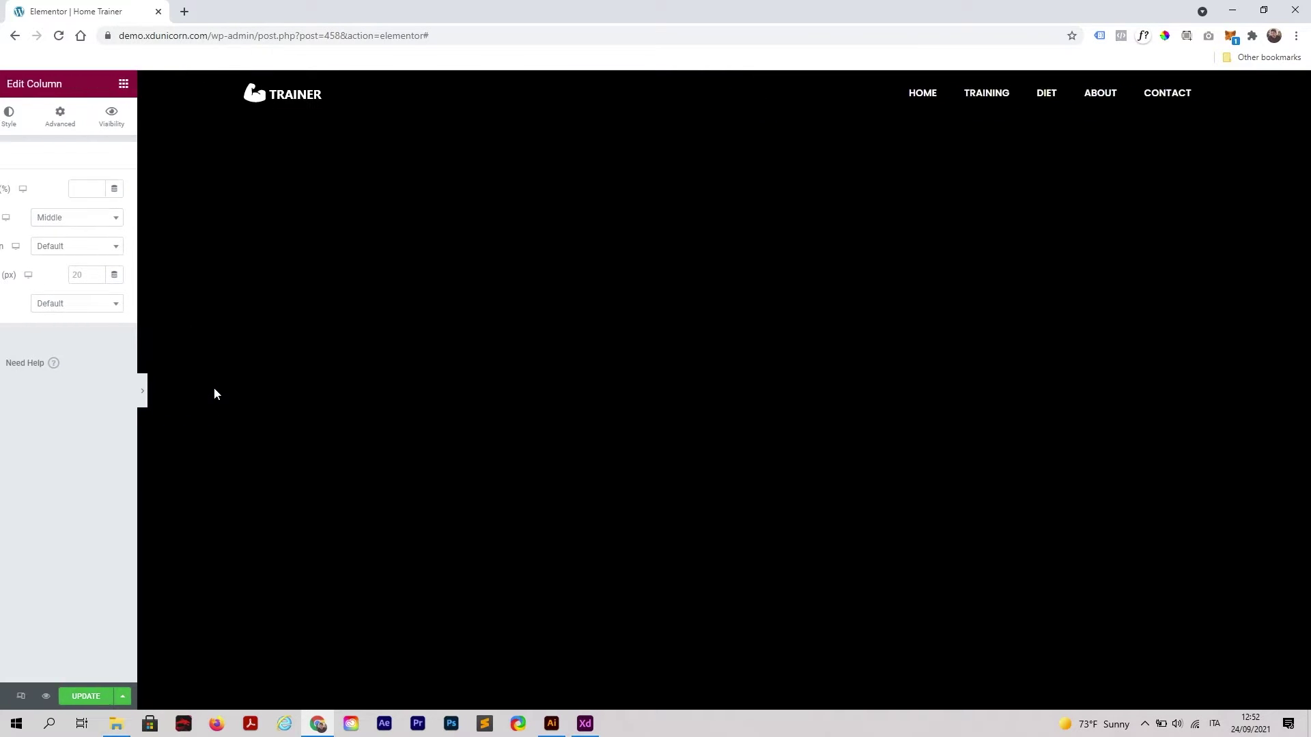
left_click(4, 400)
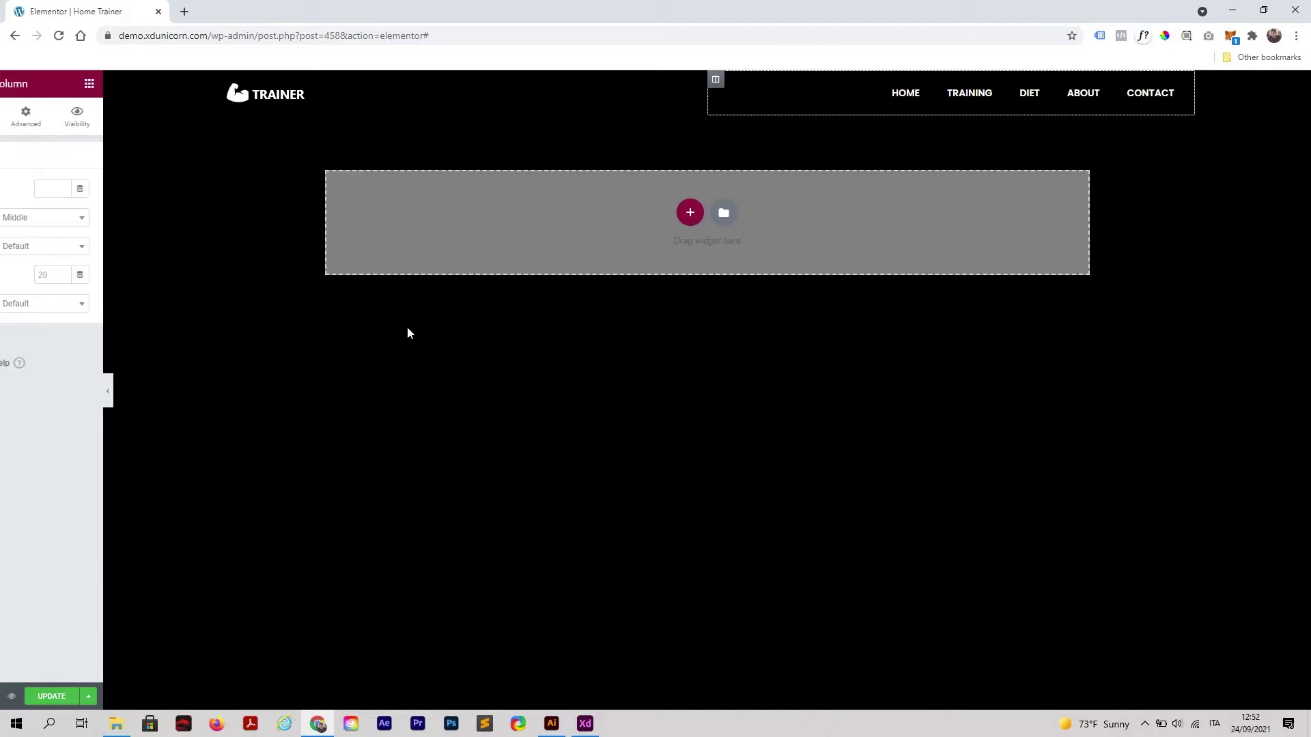
- Give the header section a Min Height, dragging the minimum height down toward 30
left_click(758, 80)
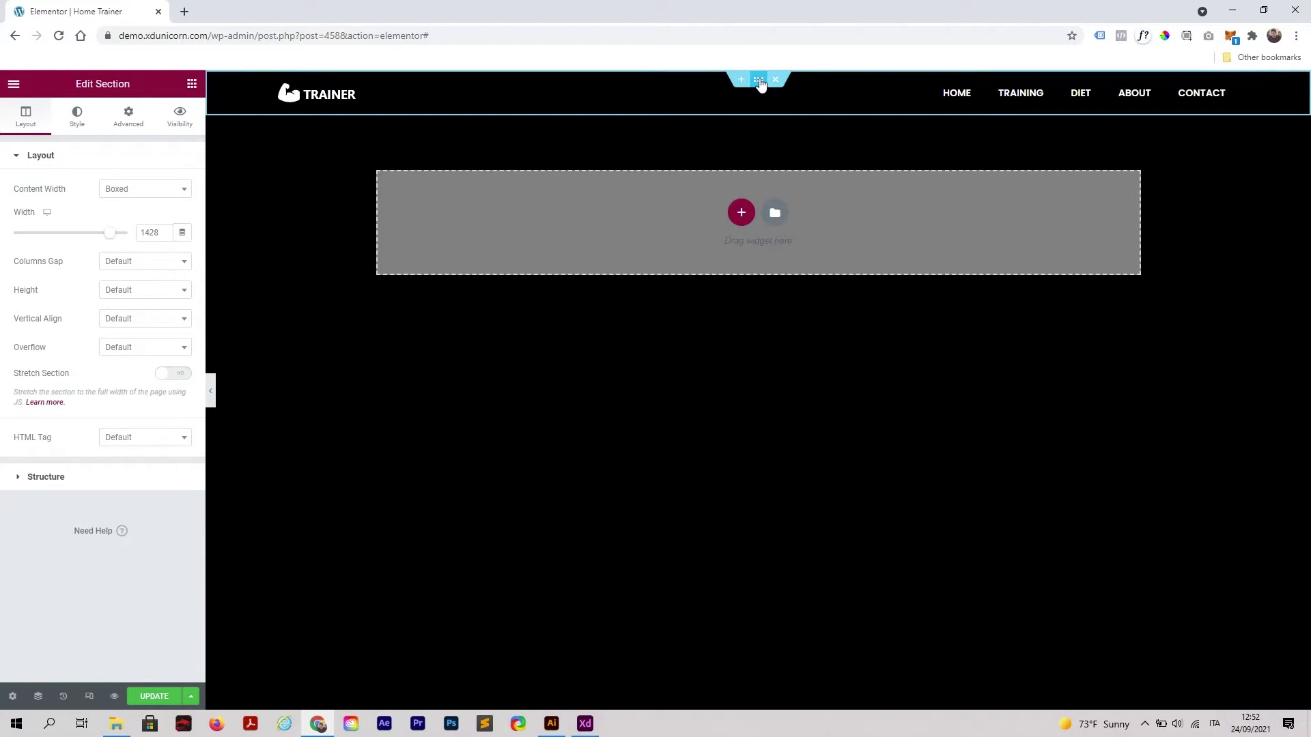
left_click(147, 294)
left_click(164, 361)
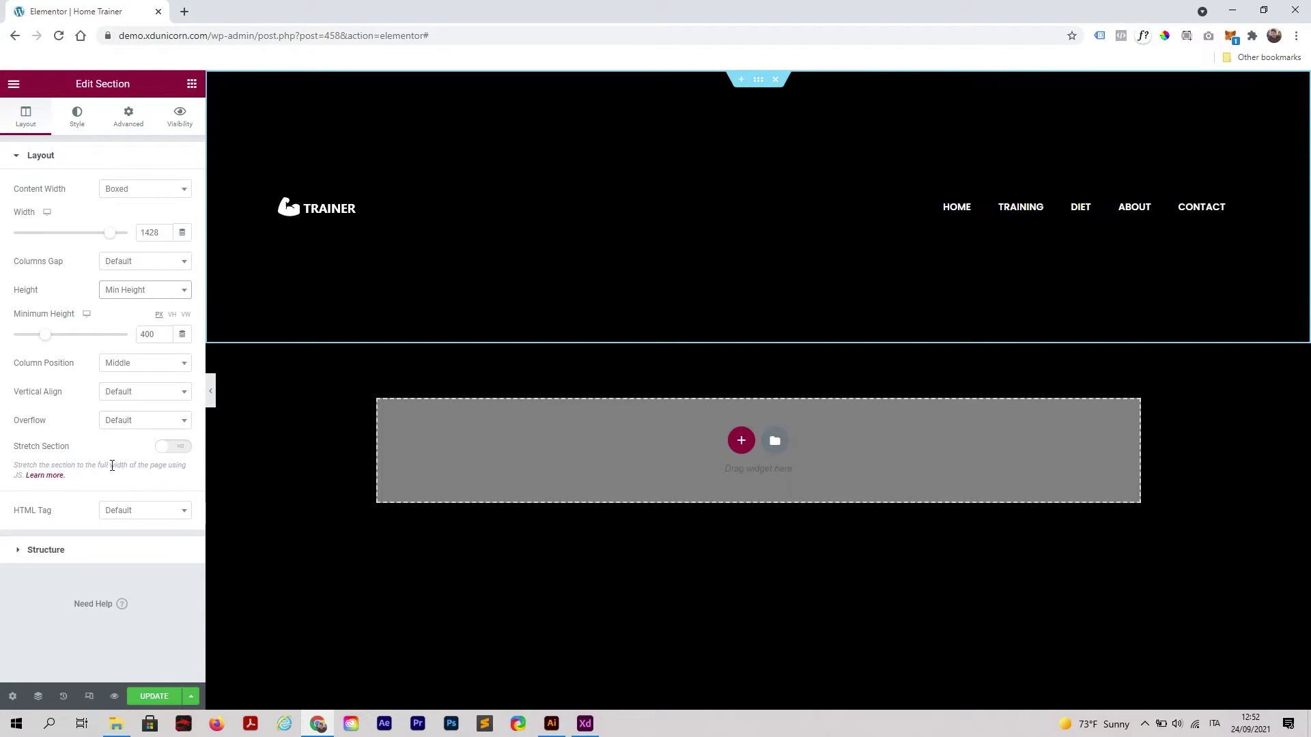
left_click_drag(49, 341, 27, 339)
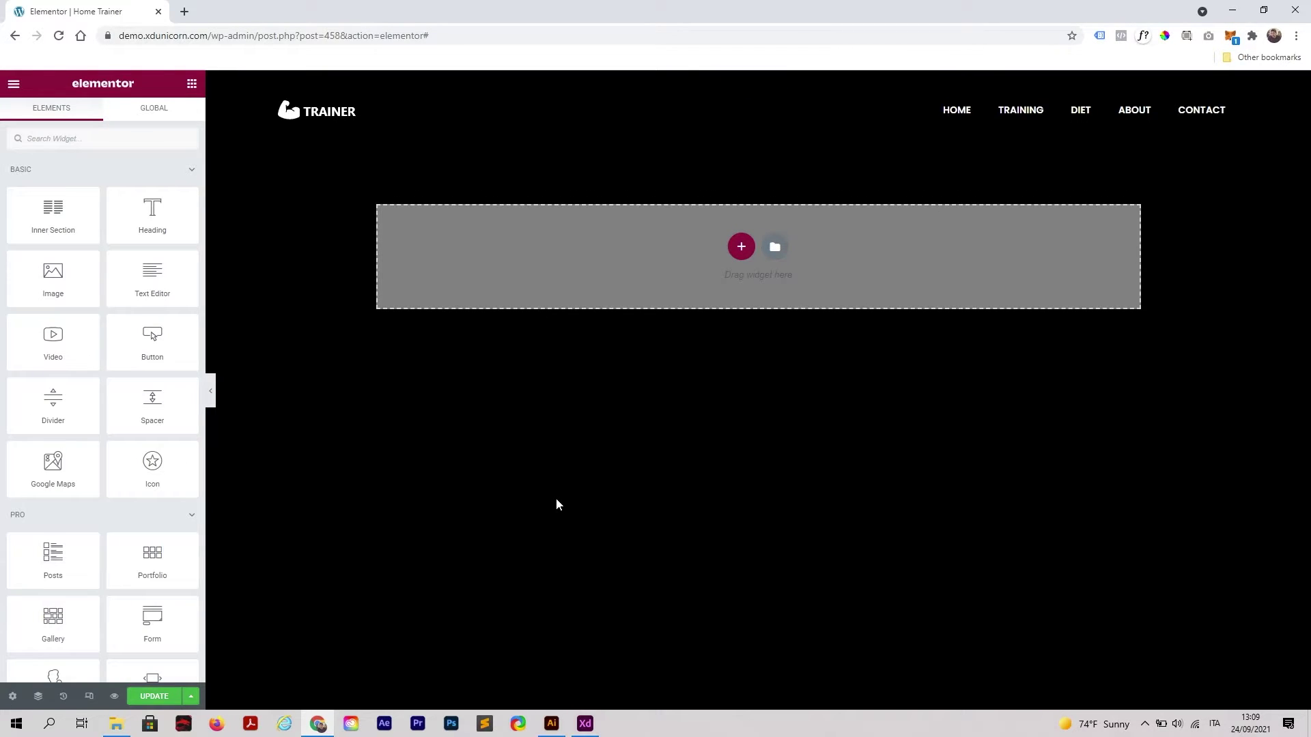
- In Illustrator, retype the RAIN letters of the TRAIN text
left_click(552, 724)
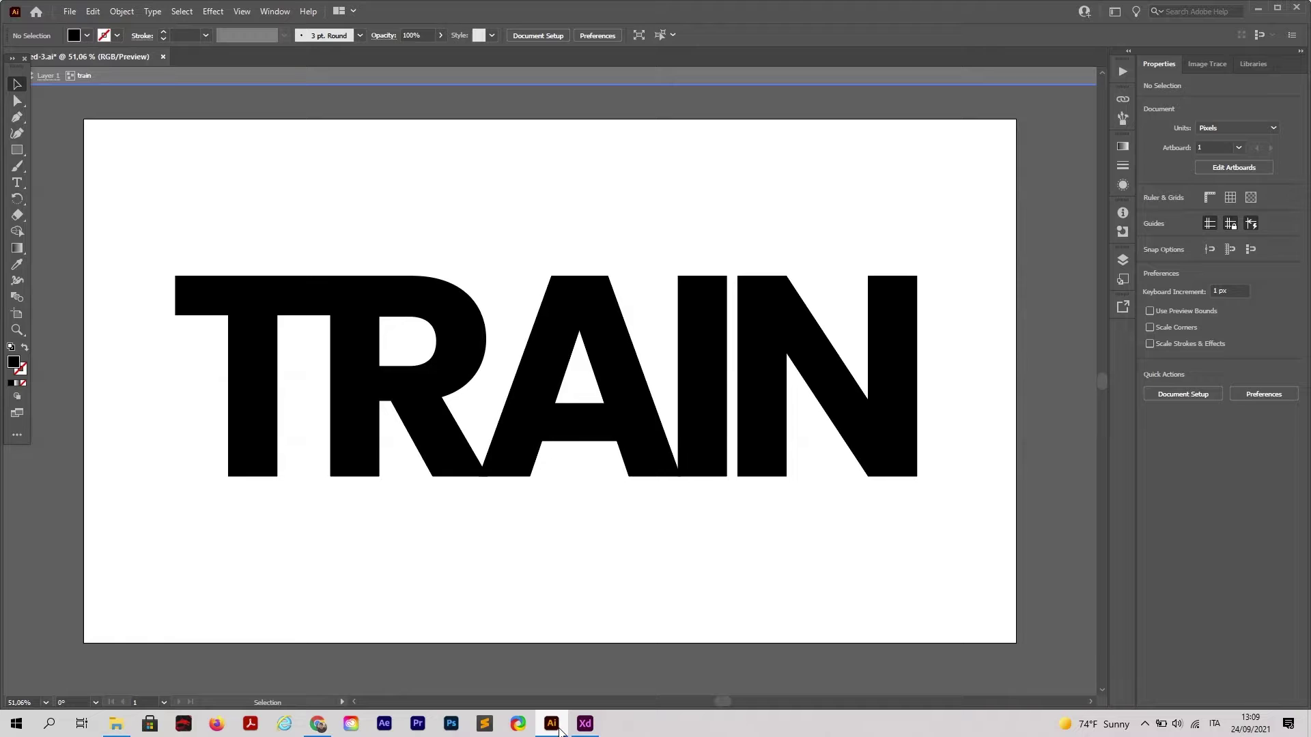
left_click(613, 472)
double_click(613, 471)
left_click(676, 446)
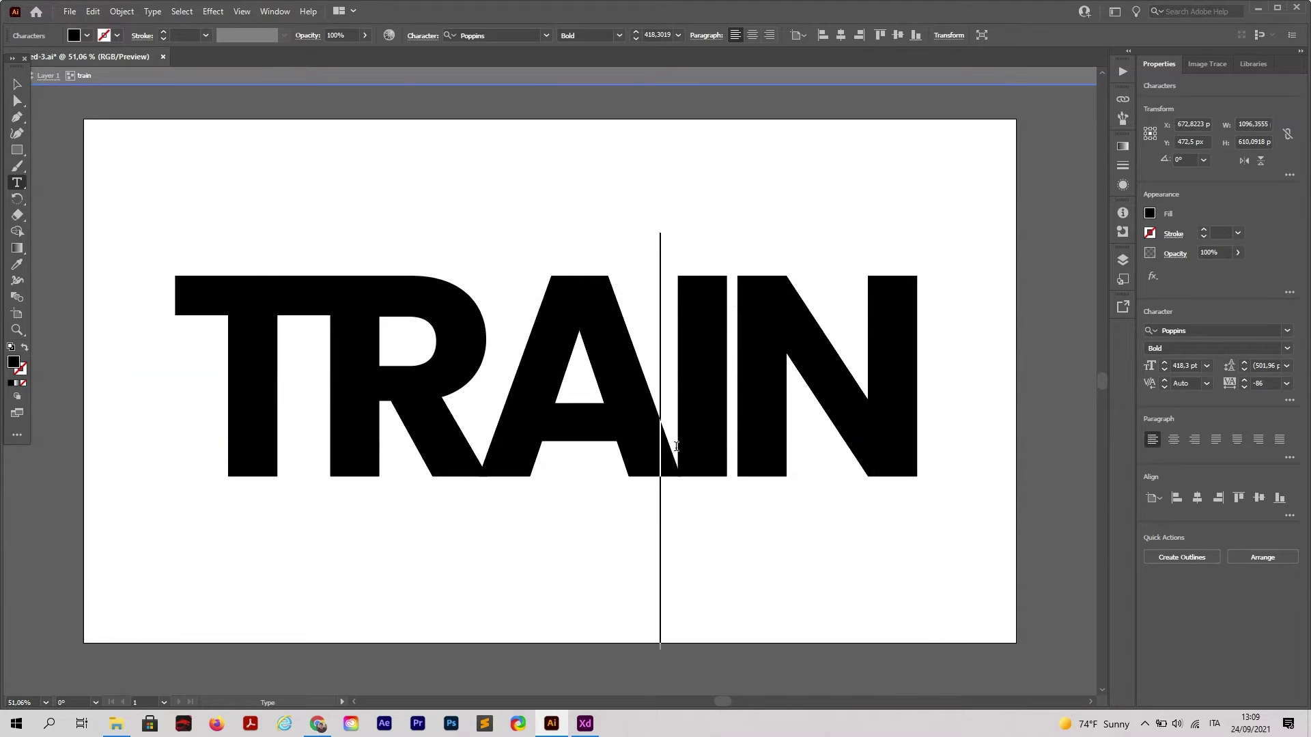
left_click_drag(884, 419, 370, 433)
type("djf")
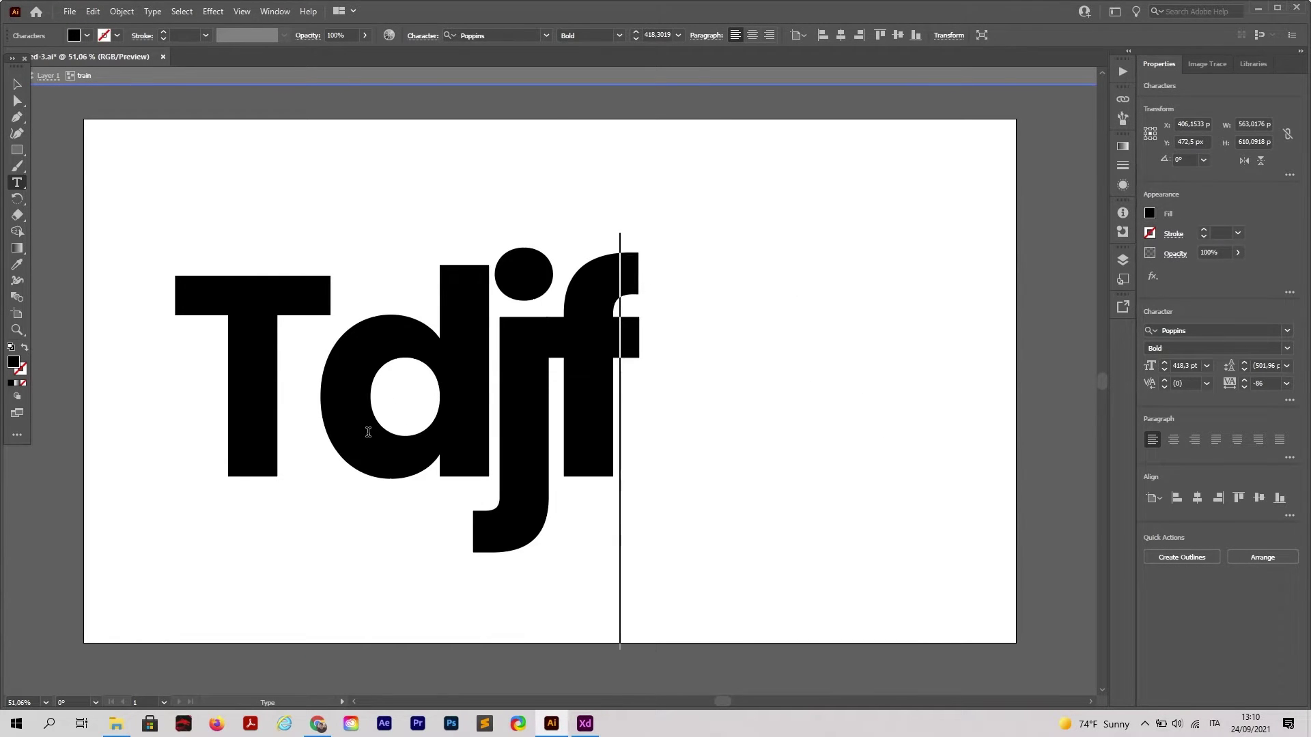
key("BackSpace")
key("BackSpace")
key("BackSpace")
type("RAIN")
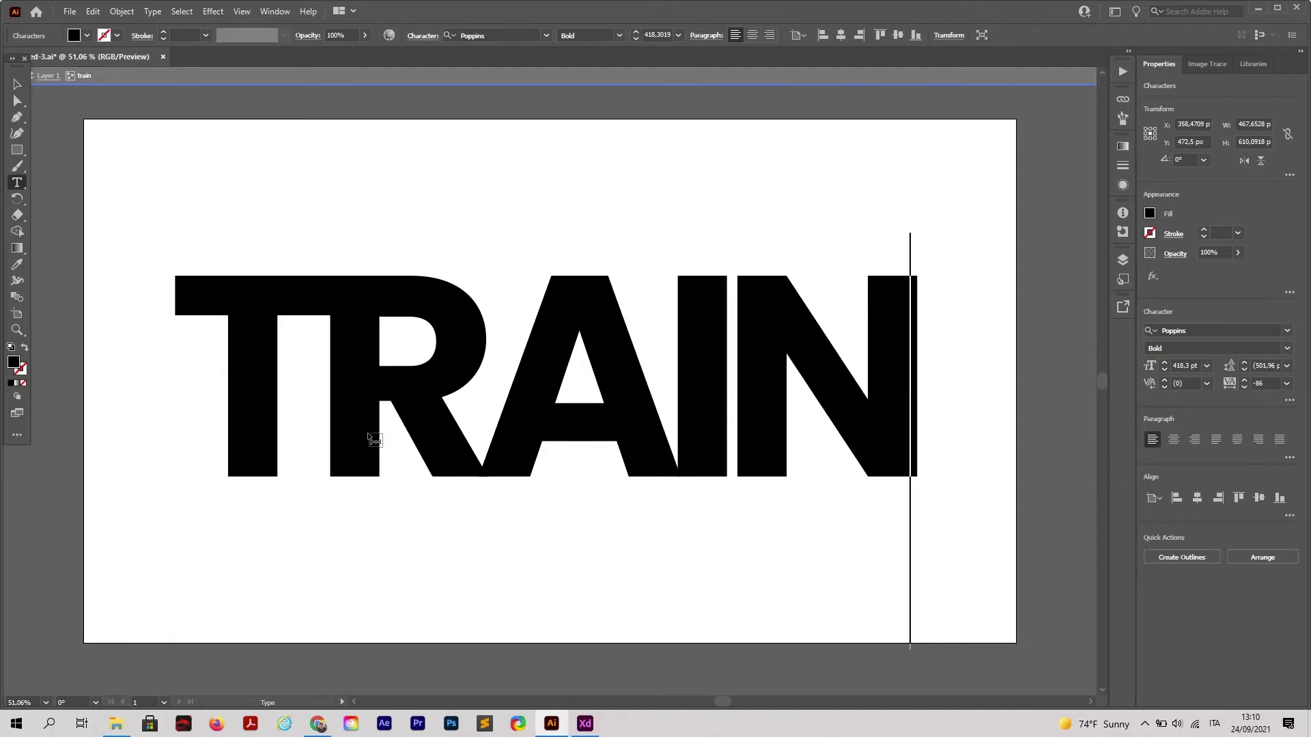
- Expand the TRAIN text object into outline shapes, keeping Object and Fill checked
left_click(19, 86)
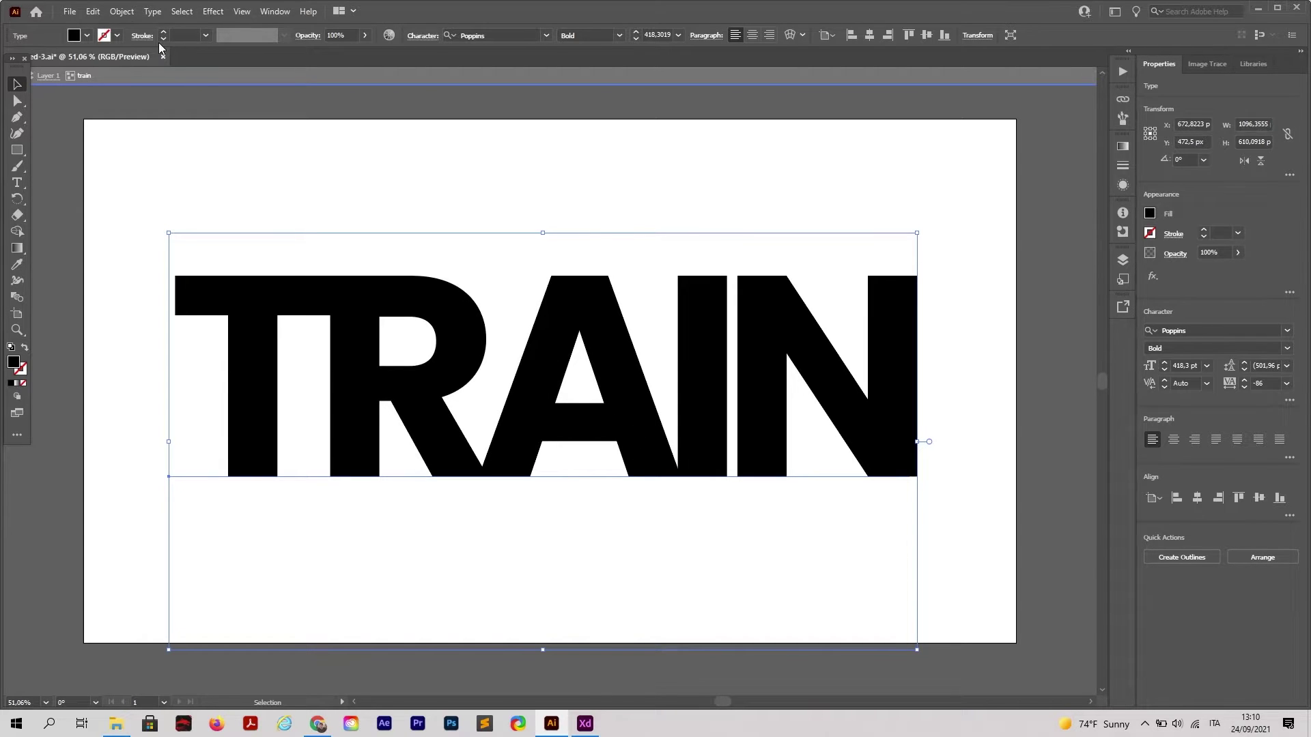
left_click(123, 12)
left_click(168, 176)
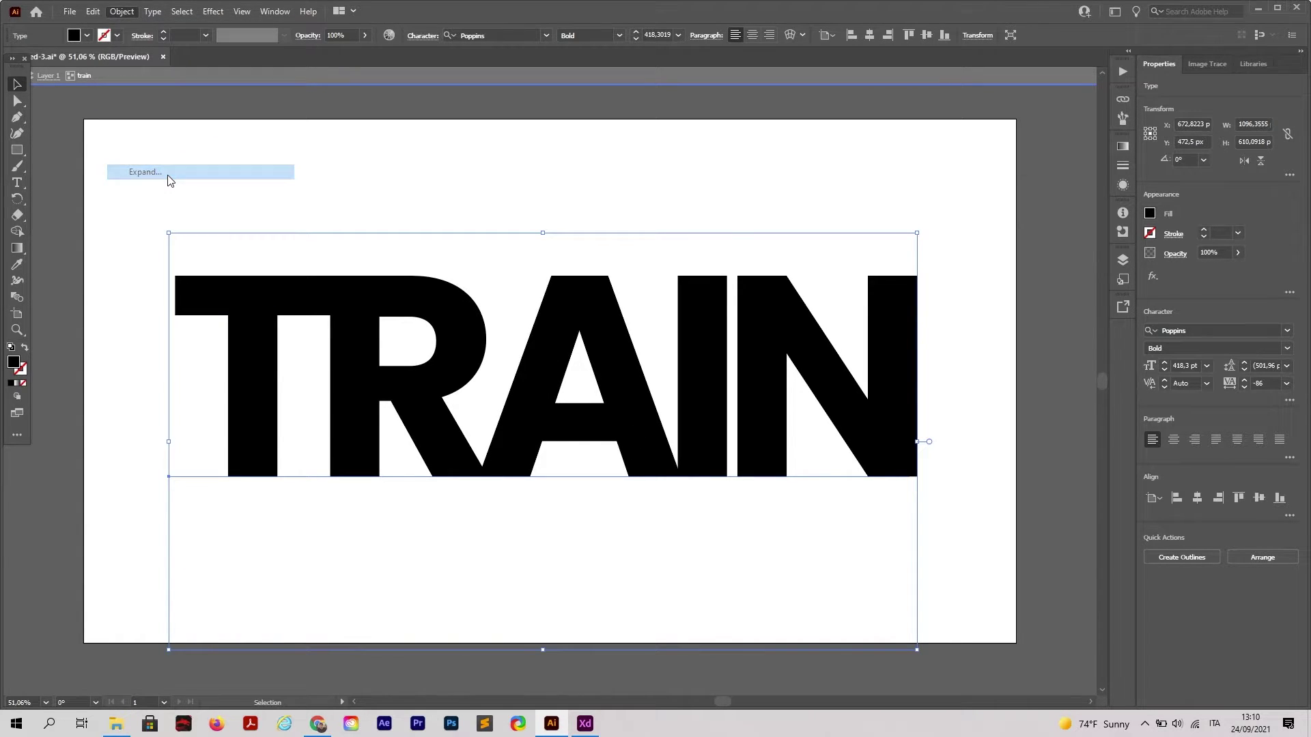
left_click(623, 440)
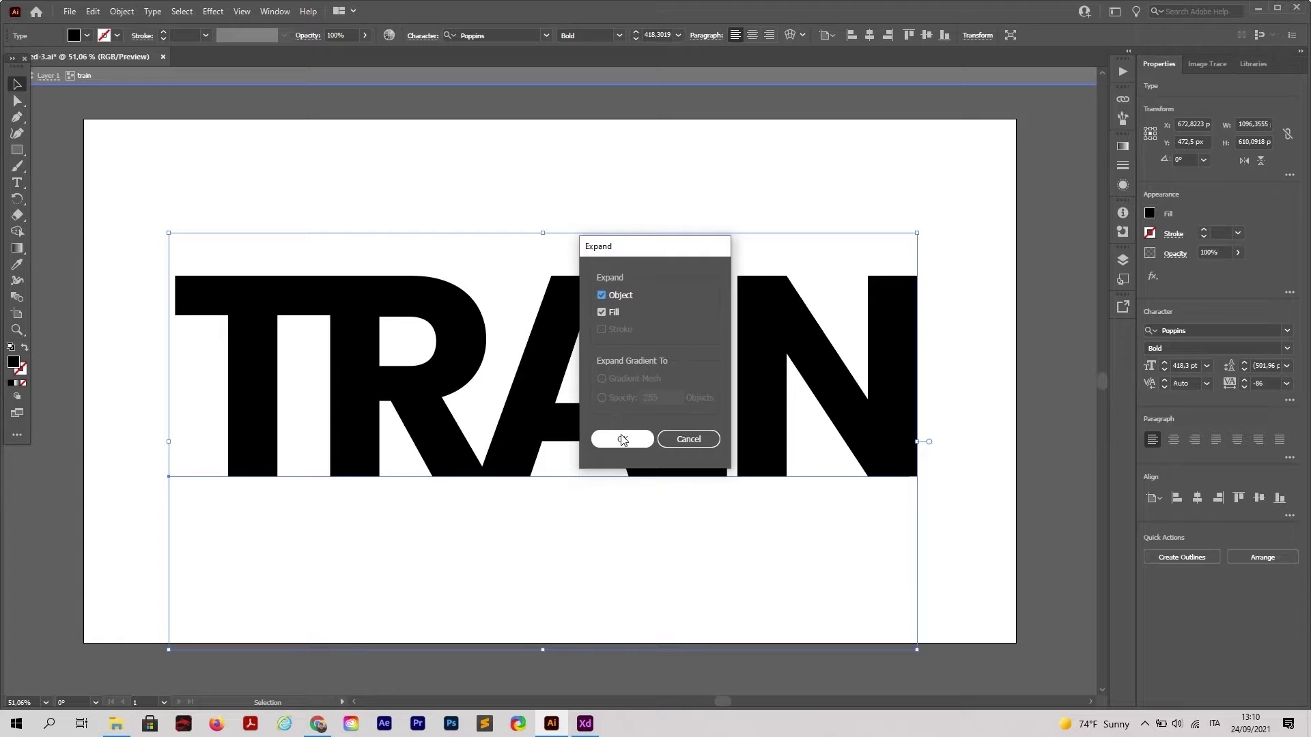
left_click(624, 440)
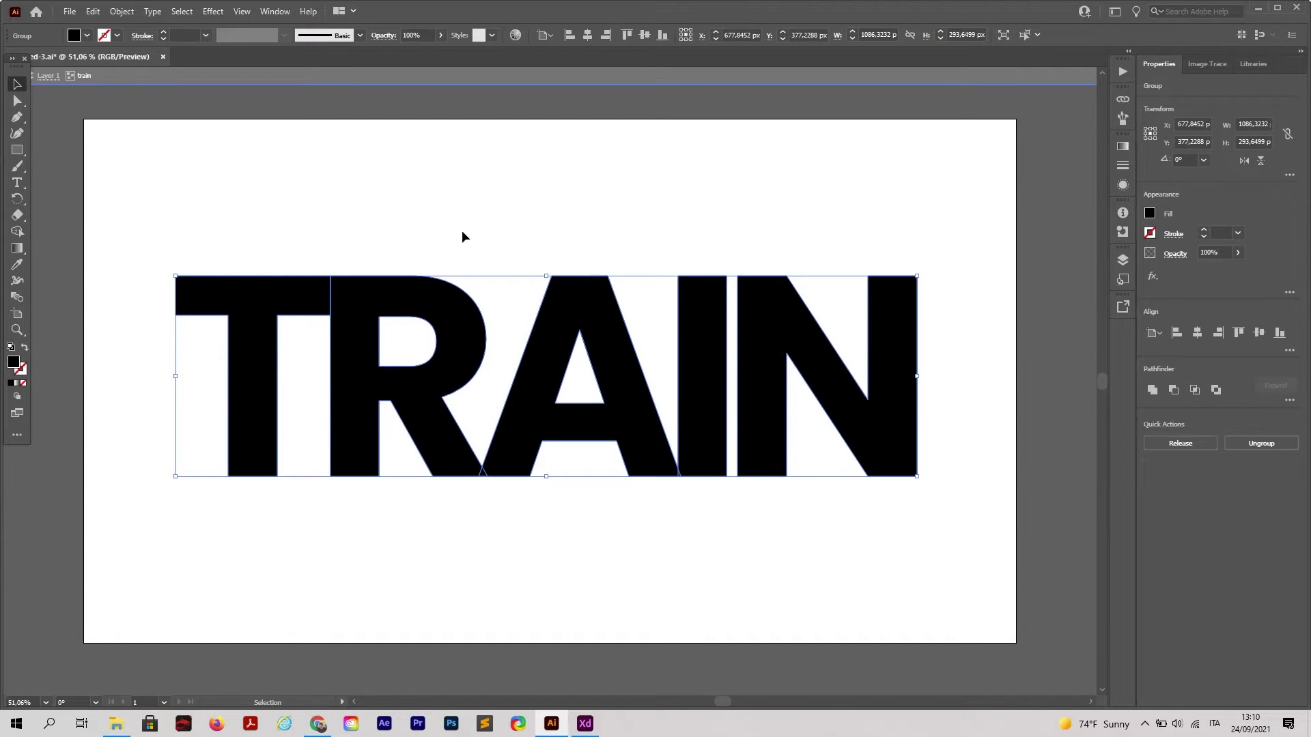
- Fill the TRAIN outlines with White and export them as Train.svg in SVG format
left_click(89, 36)
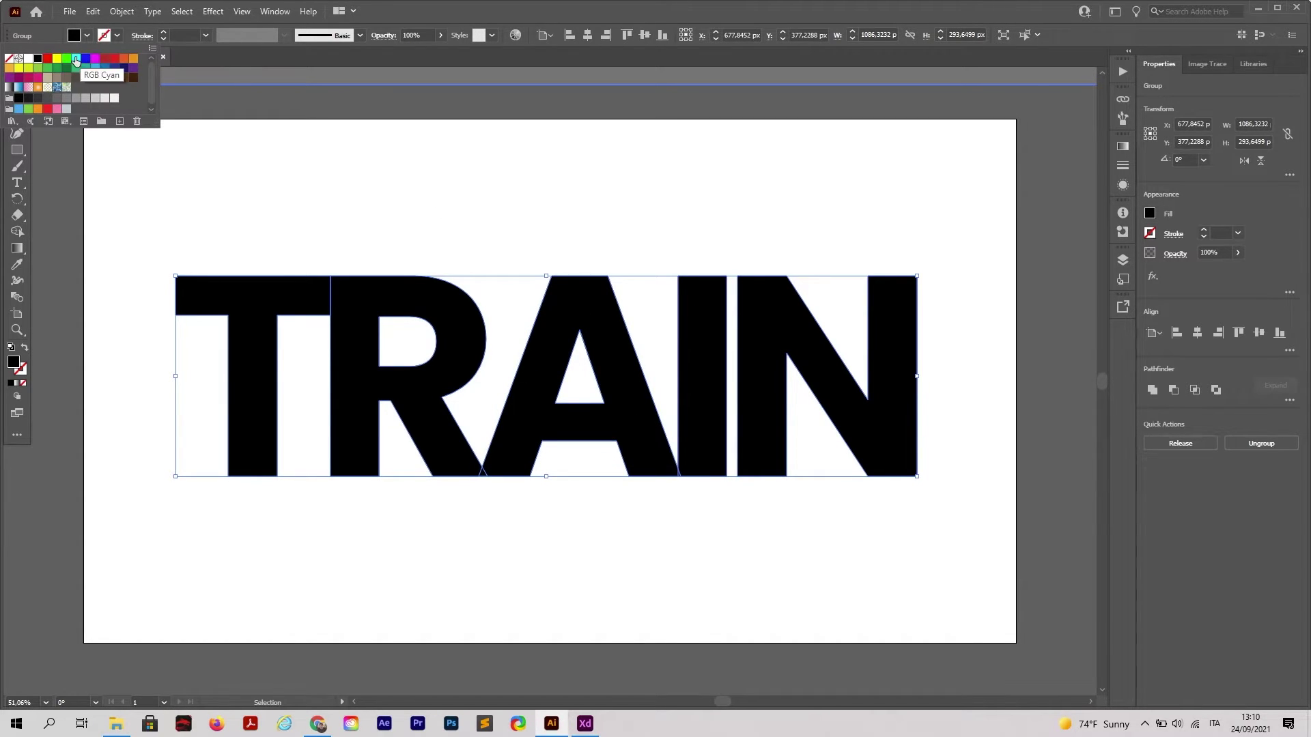
left_click(29, 59)
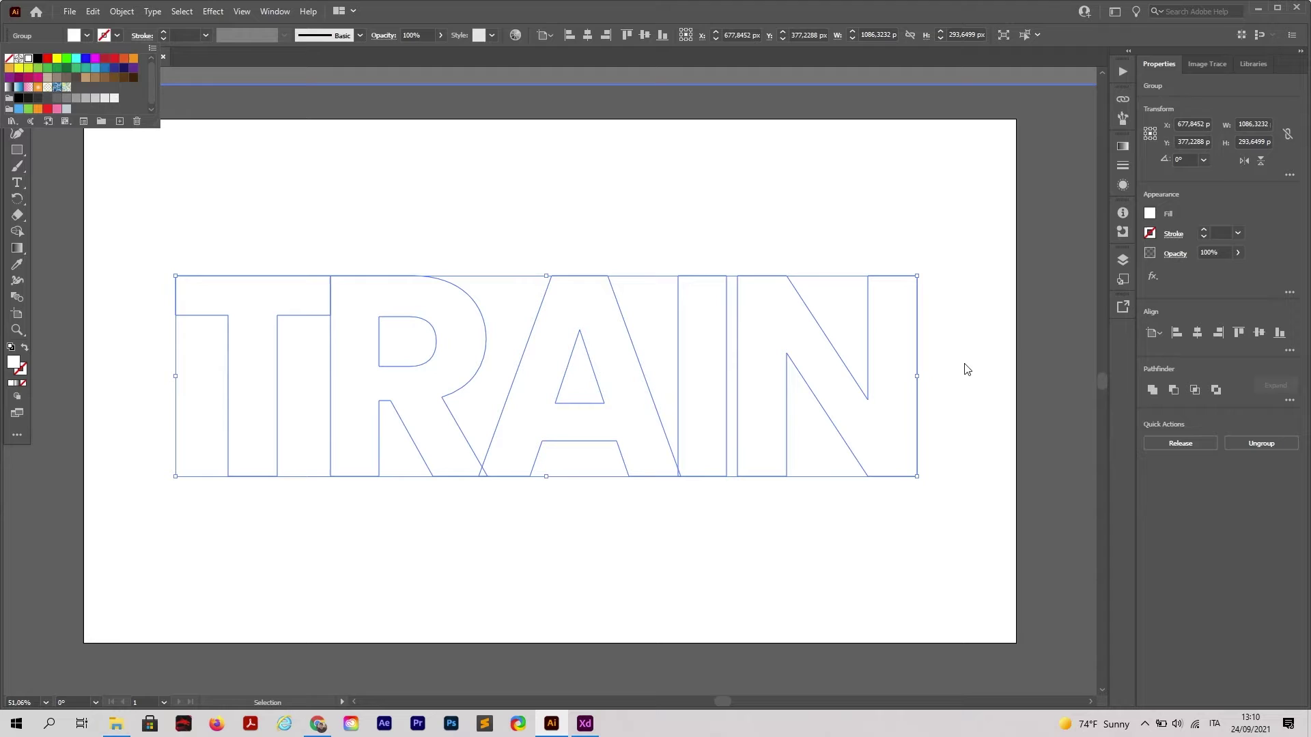
left_click(70, 12)
mouse_move(161, 280)
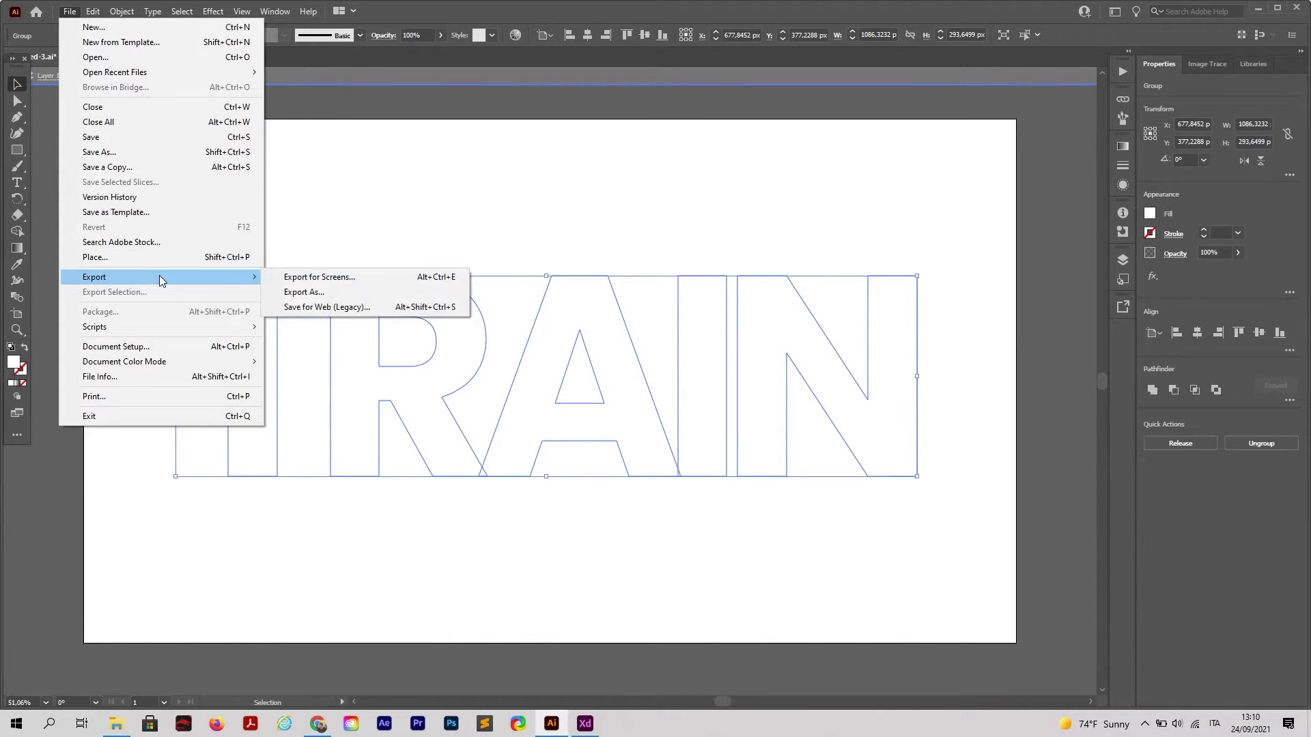
left_click(325, 294)
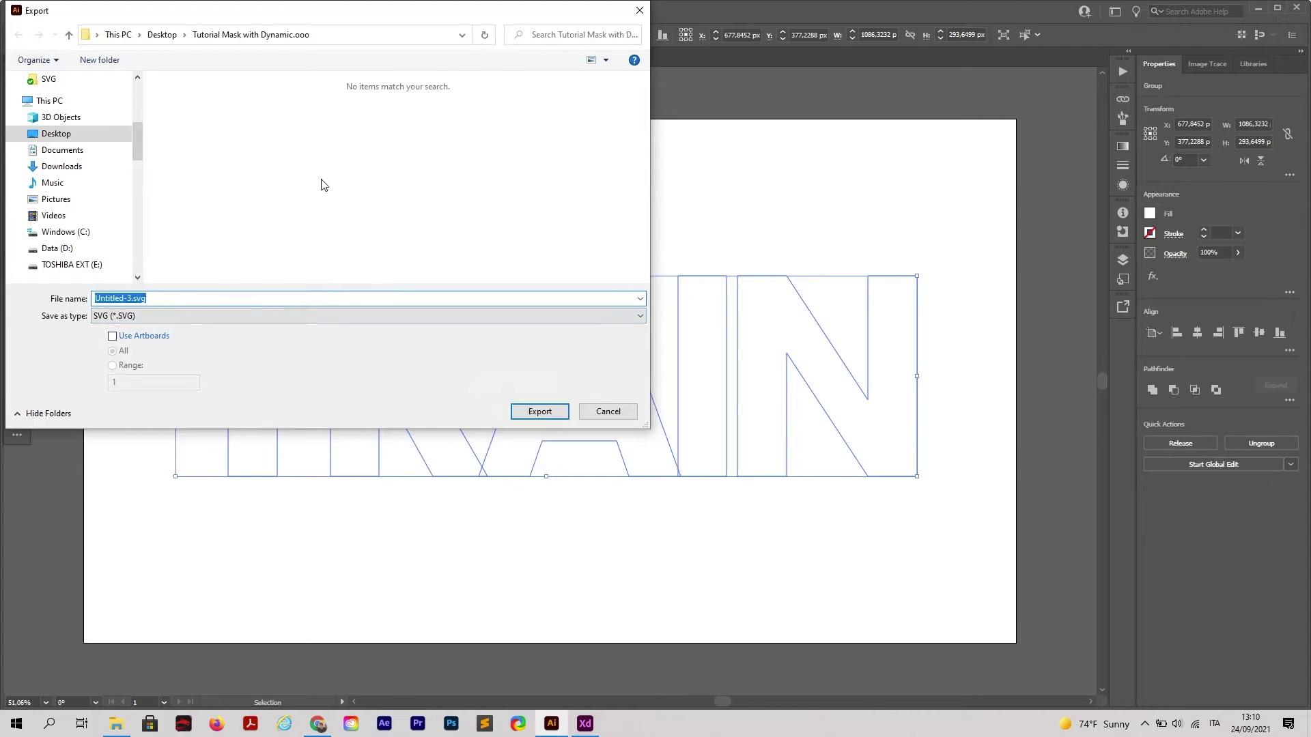
left_click(148, 297)
left_click_drag(131, 298, 54, 312)
type("Train")
left_click(175, 315)
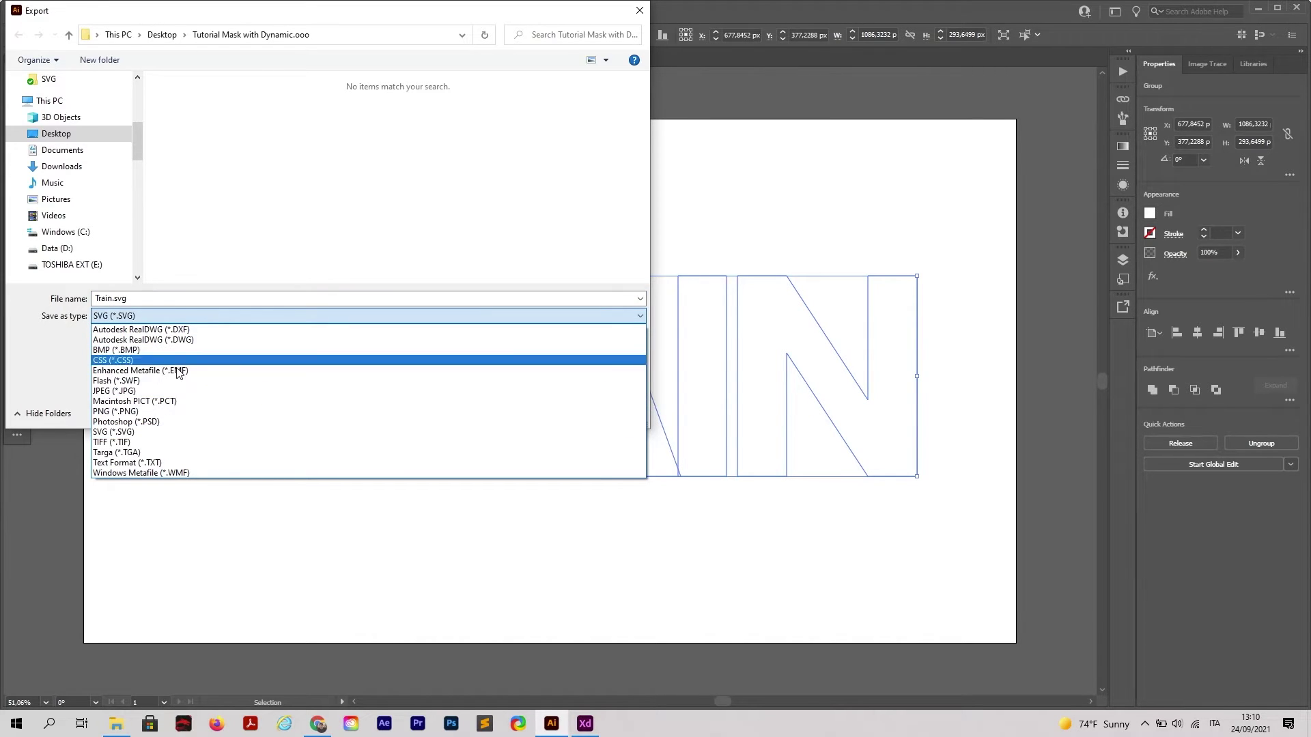
left_click(125, 436)
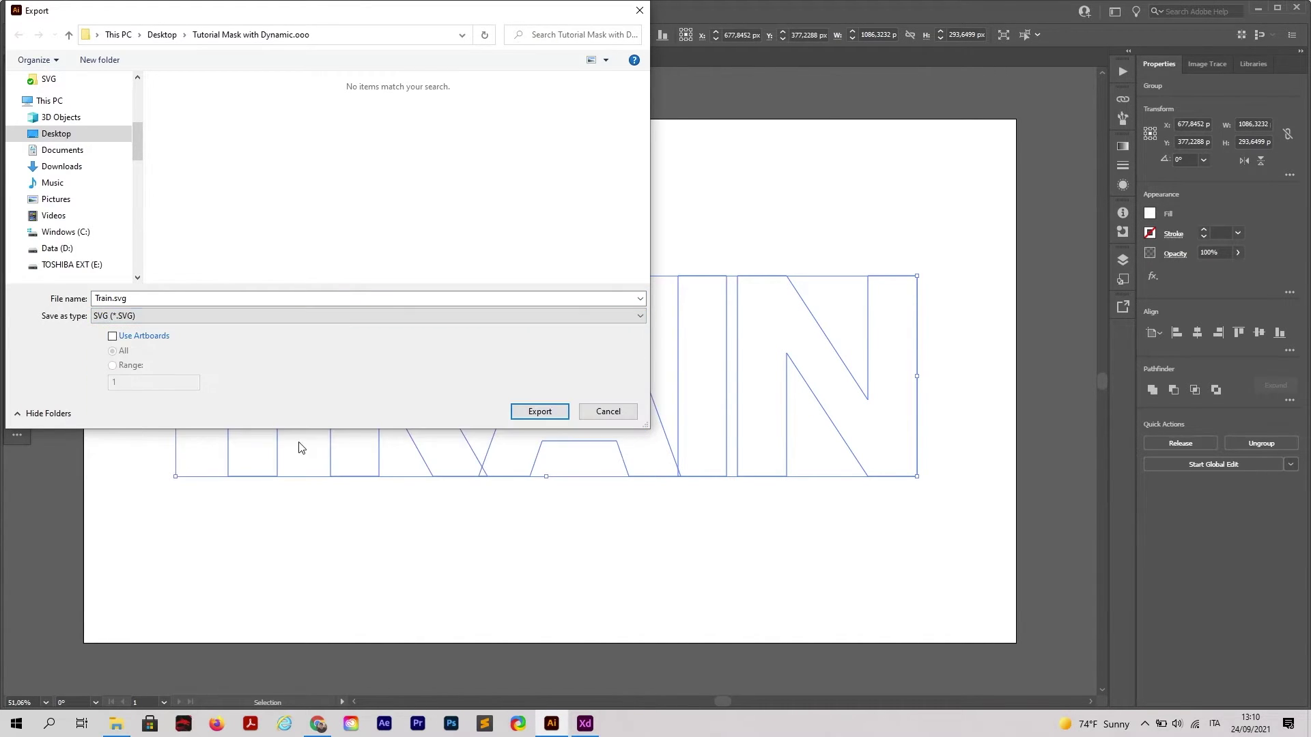
left_click(536, 417)
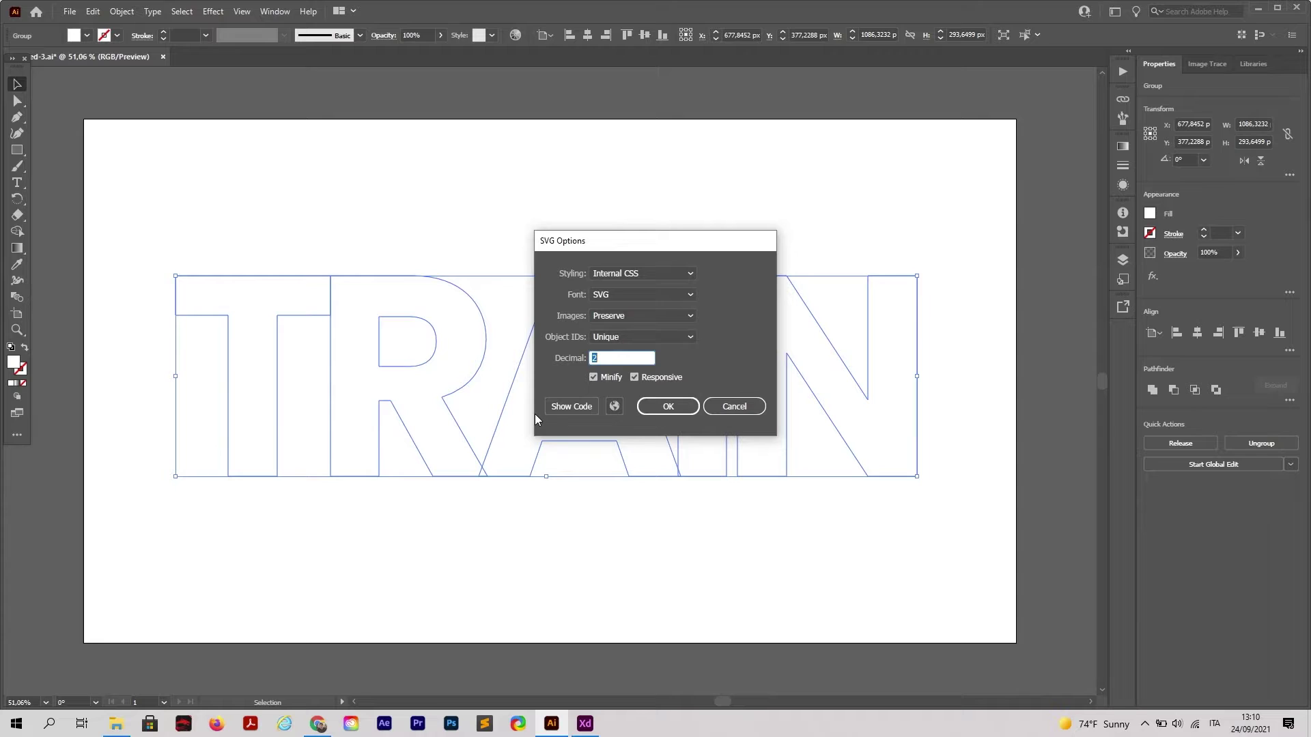
left_click(669, 408)
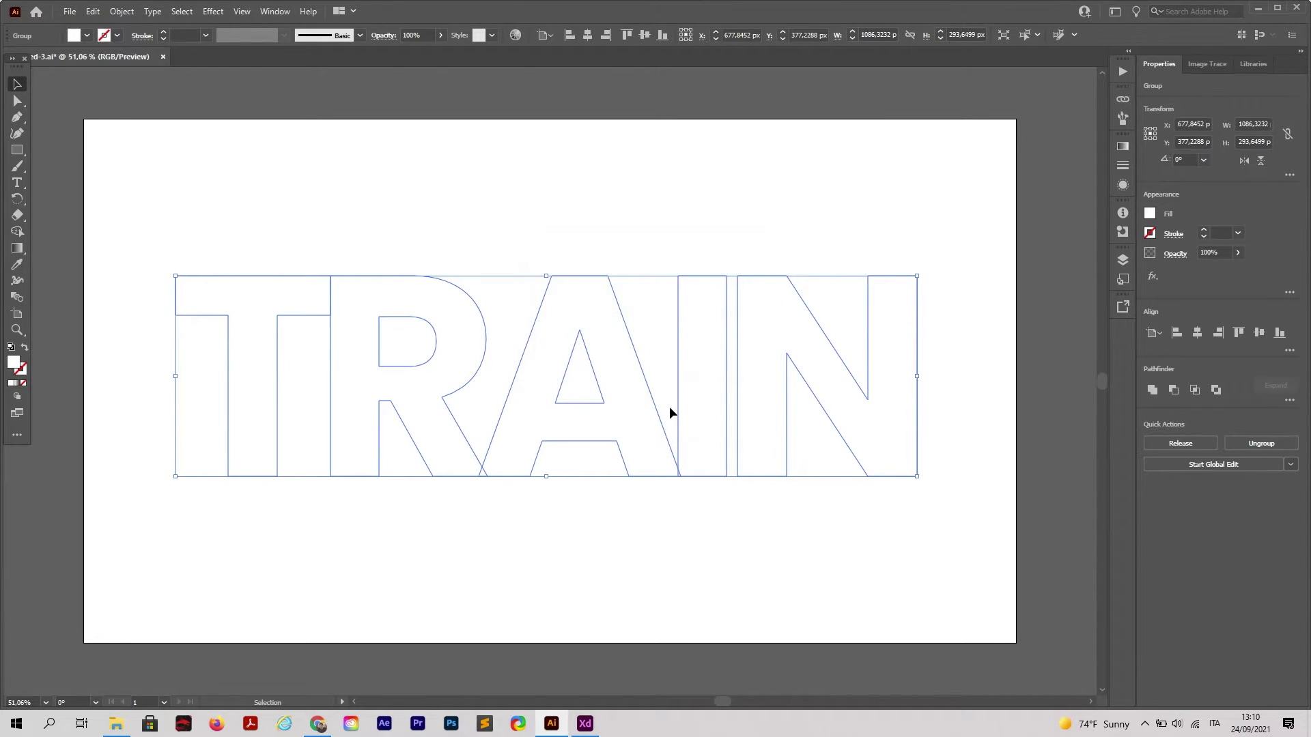
- Back in Elementor, add a new single-column section below the header
left_click(318, 726)
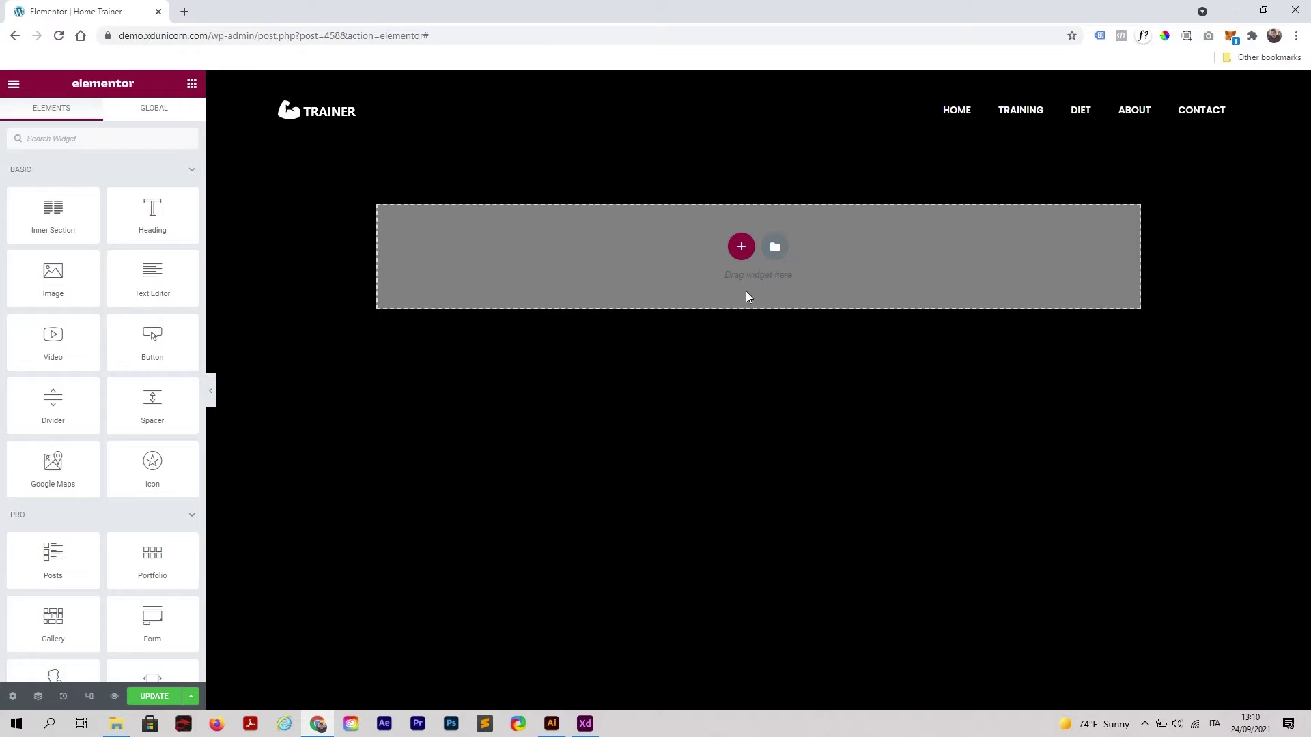
left_click(740, 247)
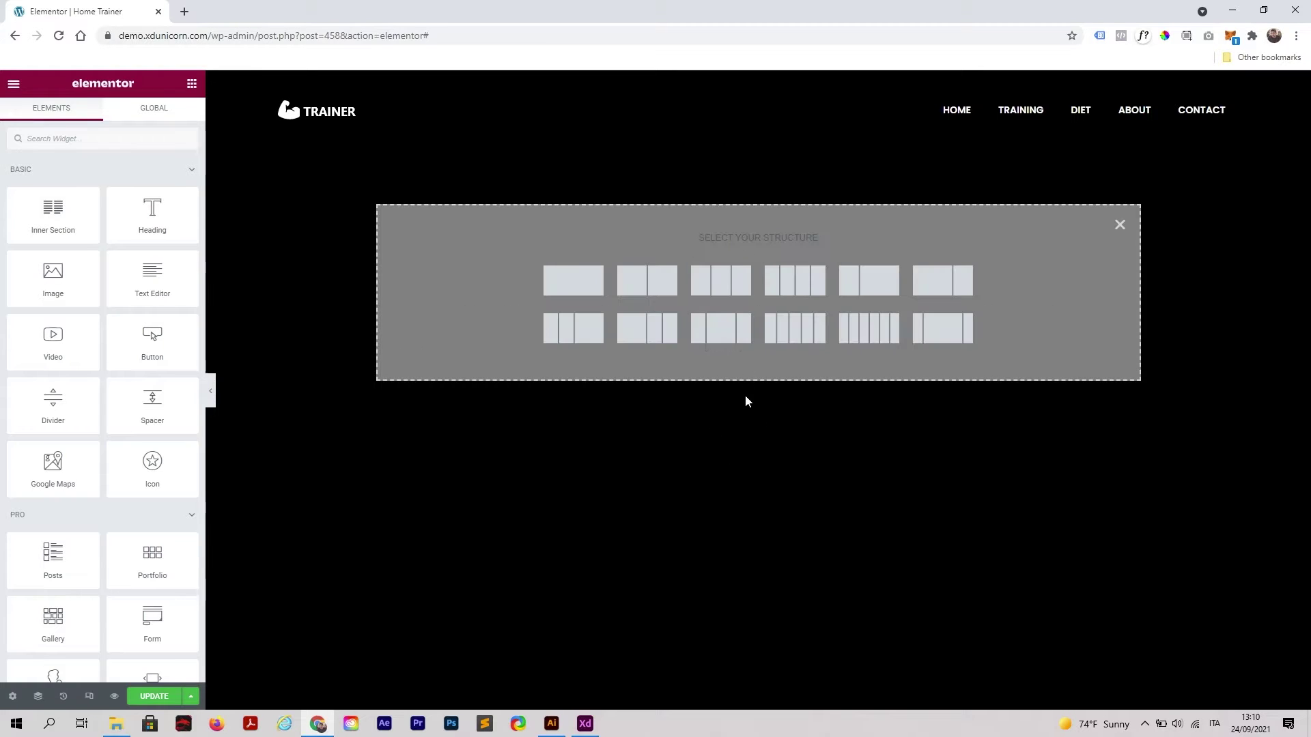
left_click(576, 300)
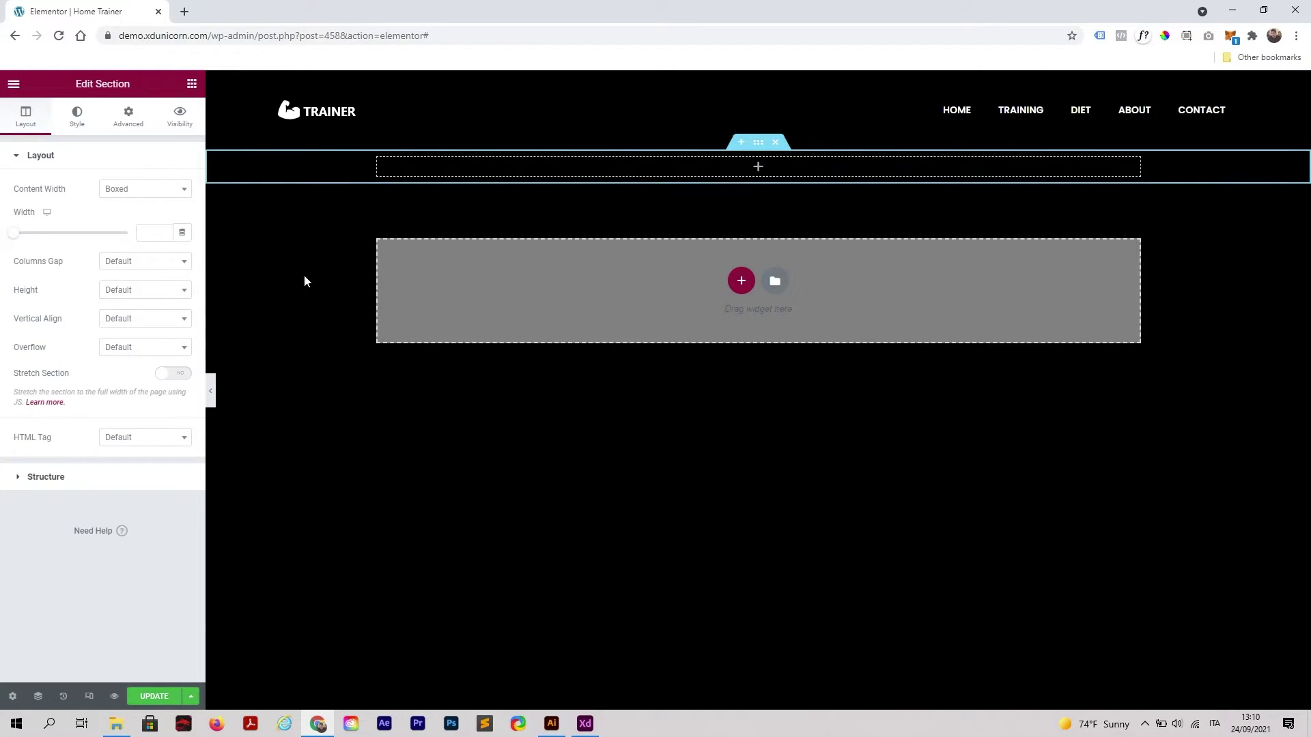
- Search the Elements panel for 'sv' and drag the SVG Image Mask widget into the empty section
left_click(192, 84)
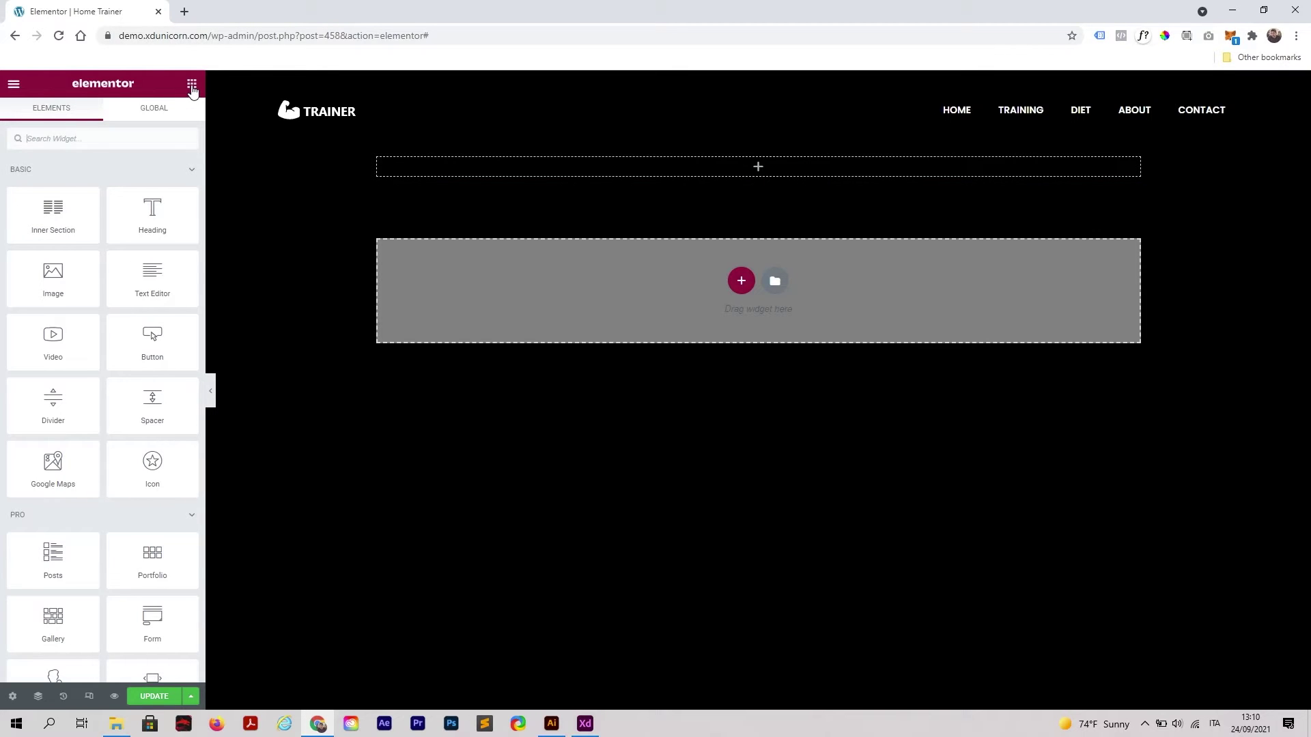
left_click(87, 139)
type("svg")
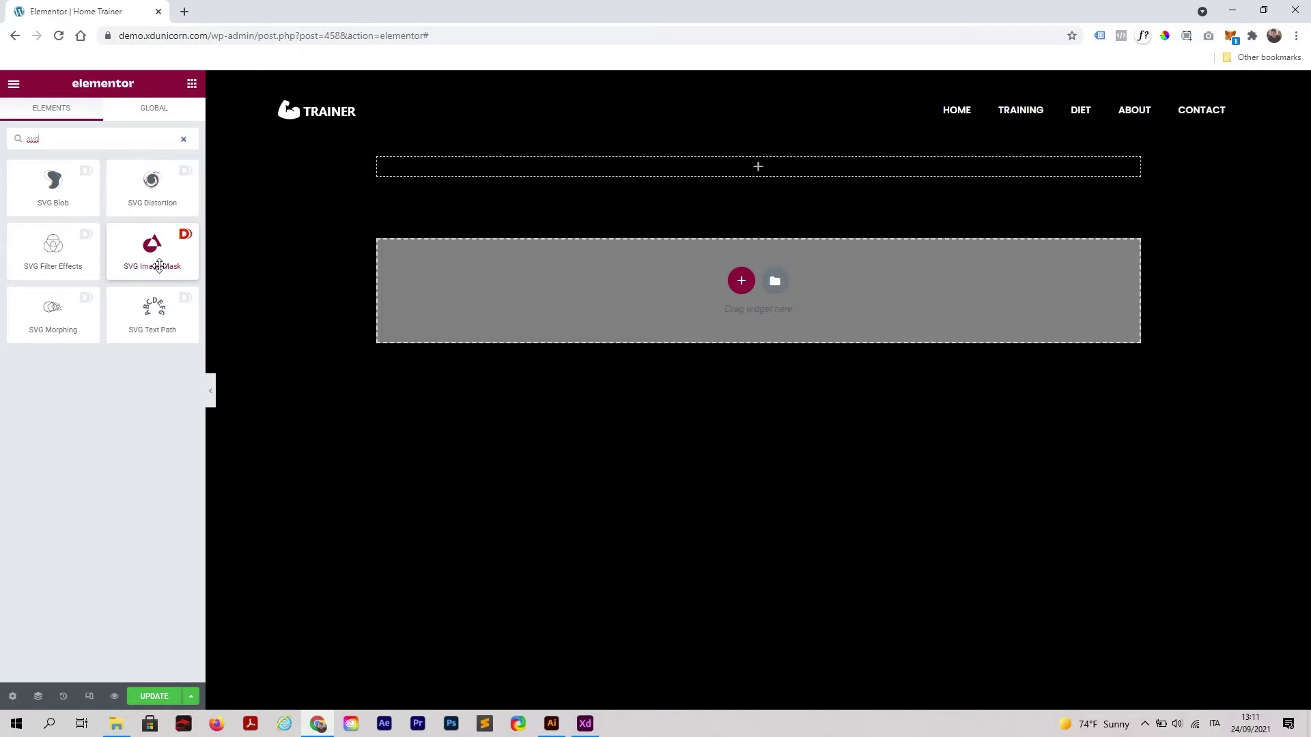
left_click_drag(154, 257, 626, 181)
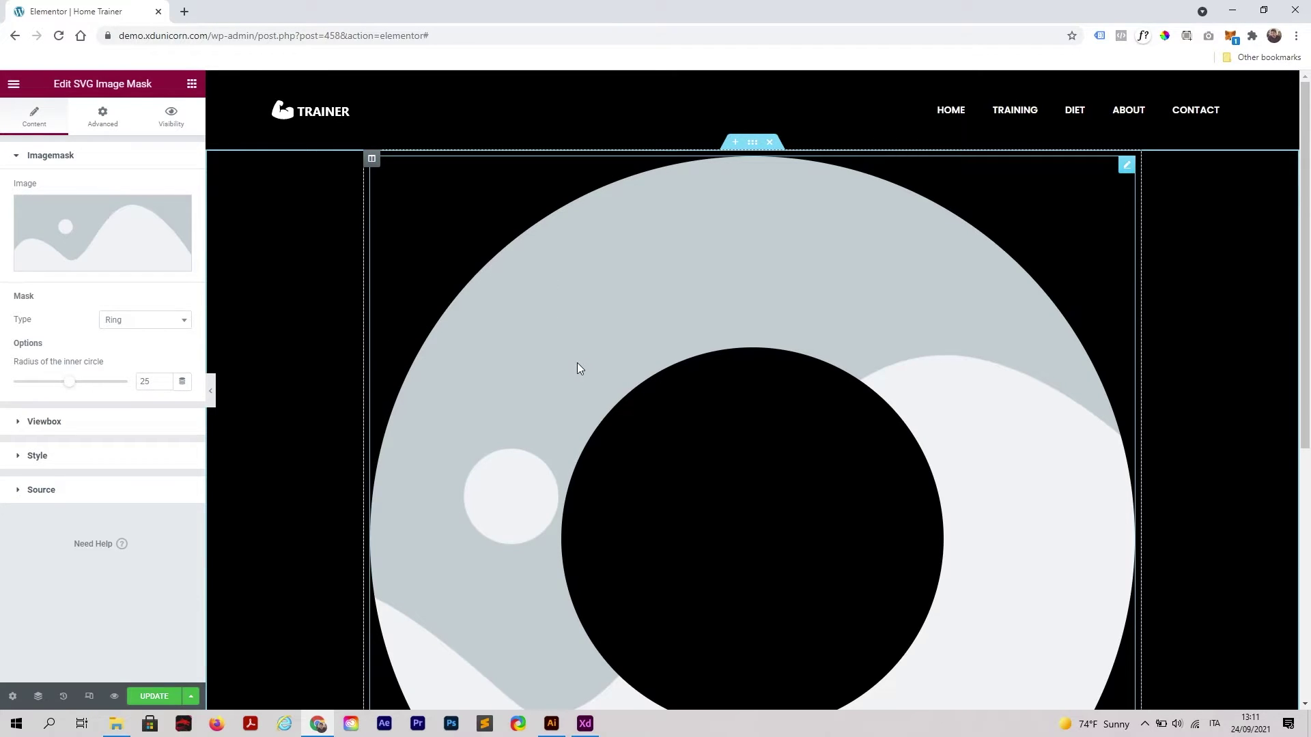
- Try Triangle and then Circle as the mask Type, then reopen the shape list
left_click(154, 328)
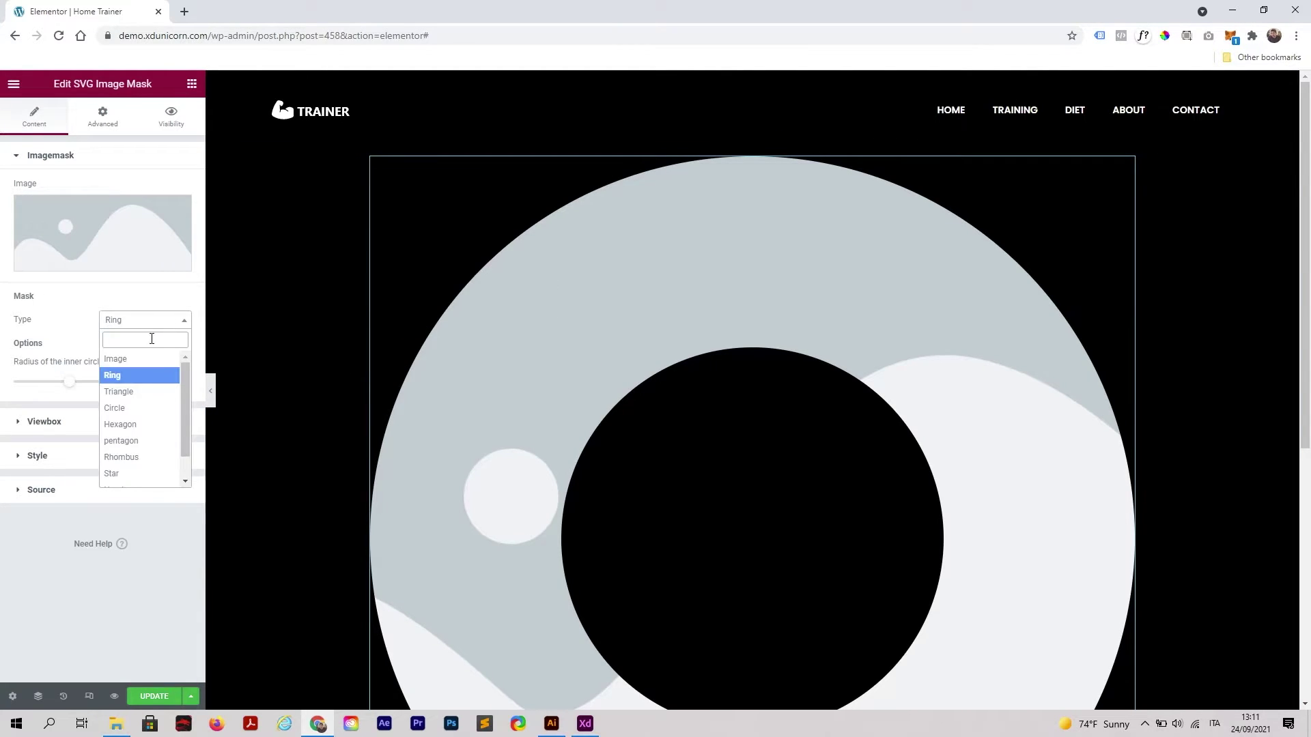
left_click(140, 391)
left_click(133, 327)
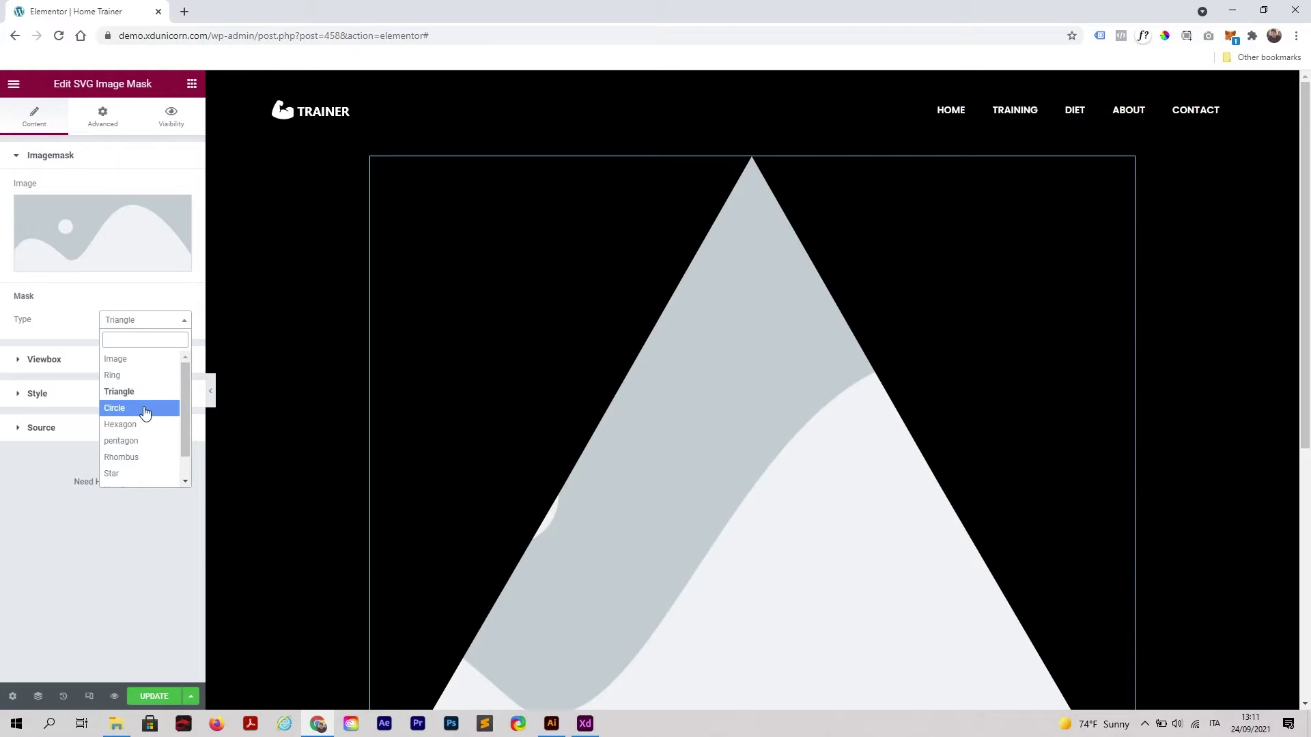
left_click(136, 408)
left_click(150, 326)
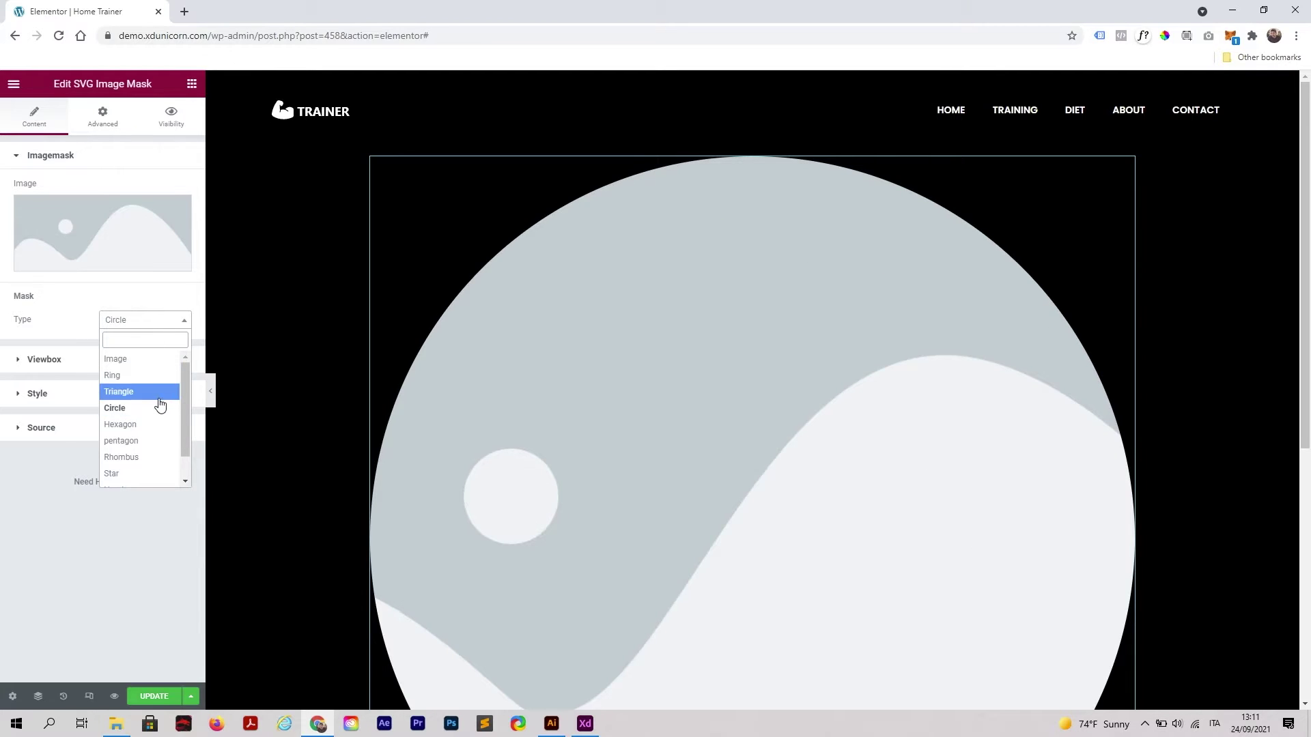
scroll(150, 402, "down", 1)
scroll(148, 436, "up", 2)
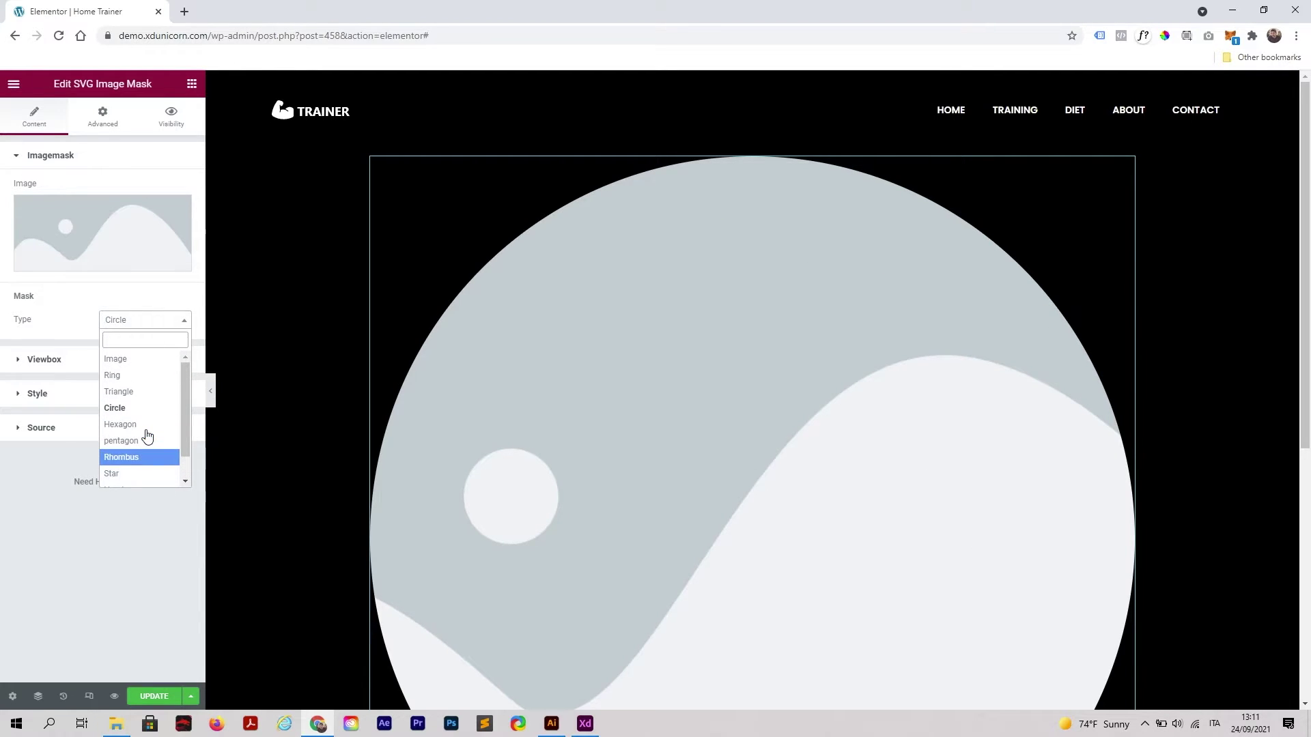
- Set the mask type to Image and upload Train.svg from File Explorer as the mask image
left_click(115, 359)
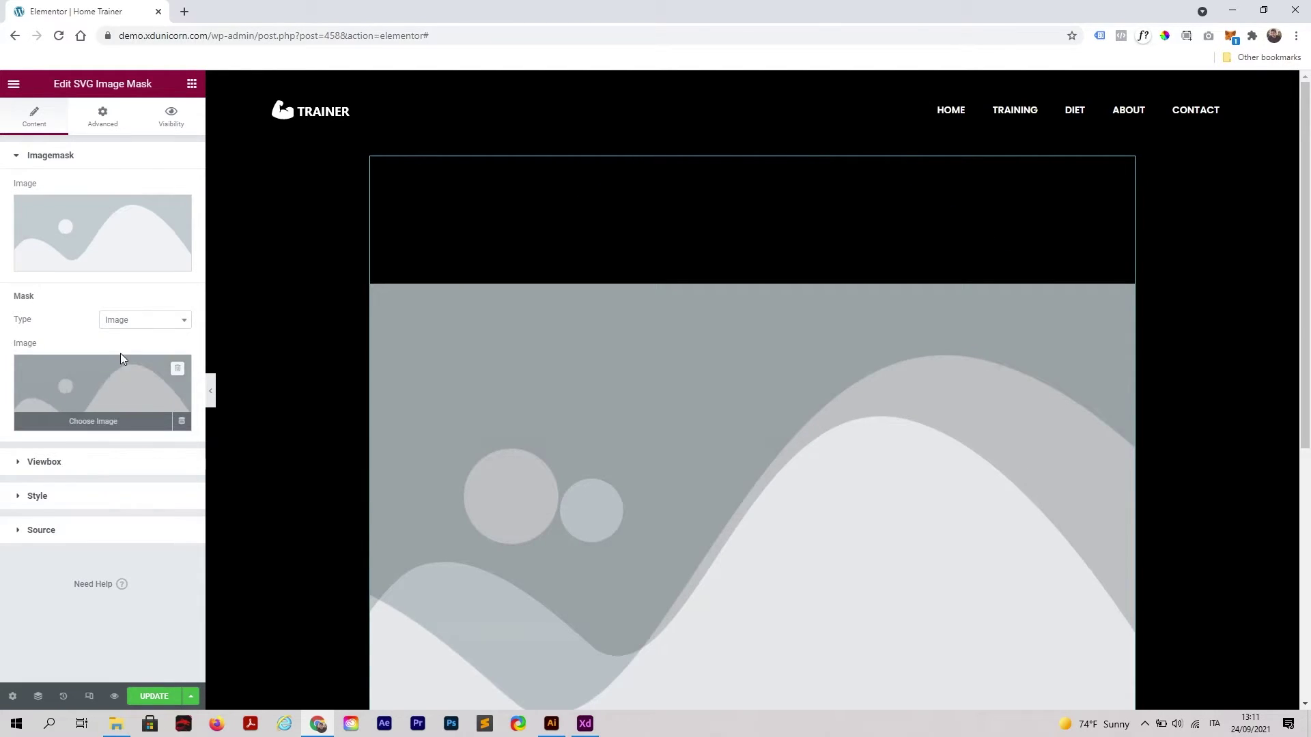
left_click(103, 390)
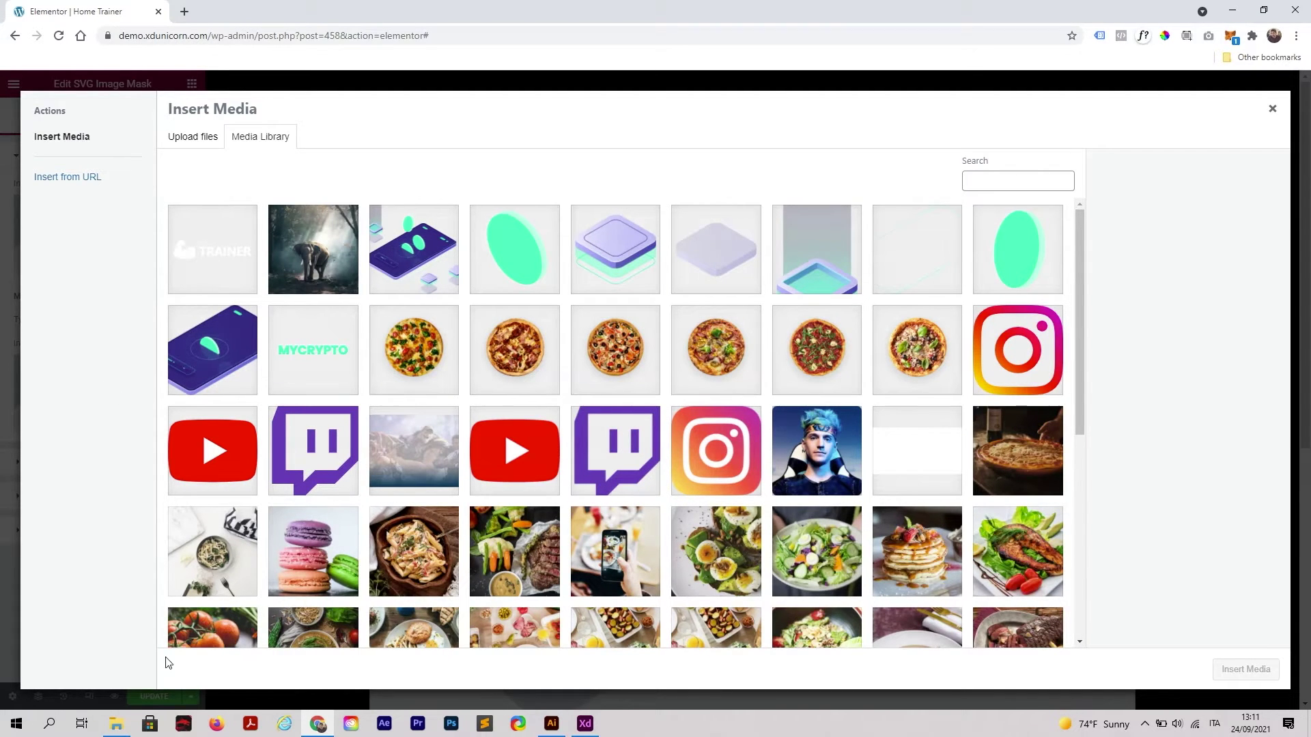
left_click(116, 724)
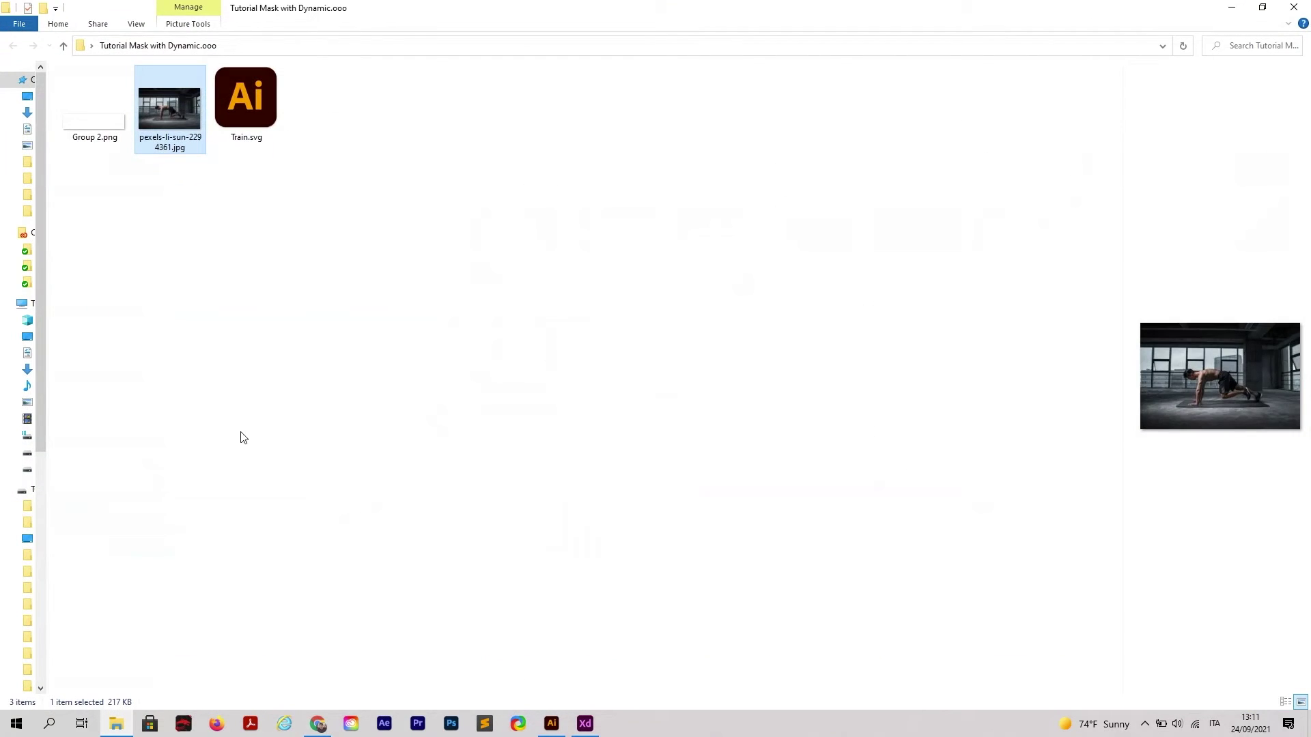
left_click(260, 129)
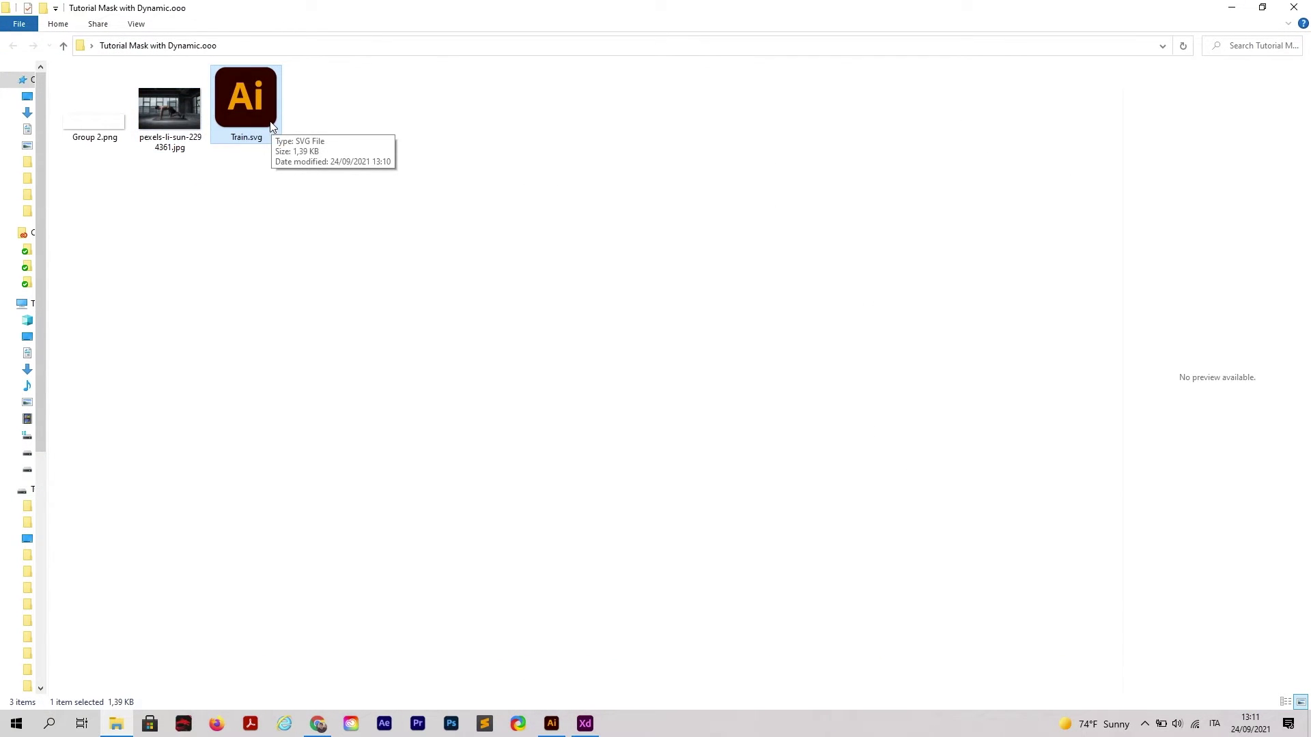
left_click_drag(251, 104, 334, 533)
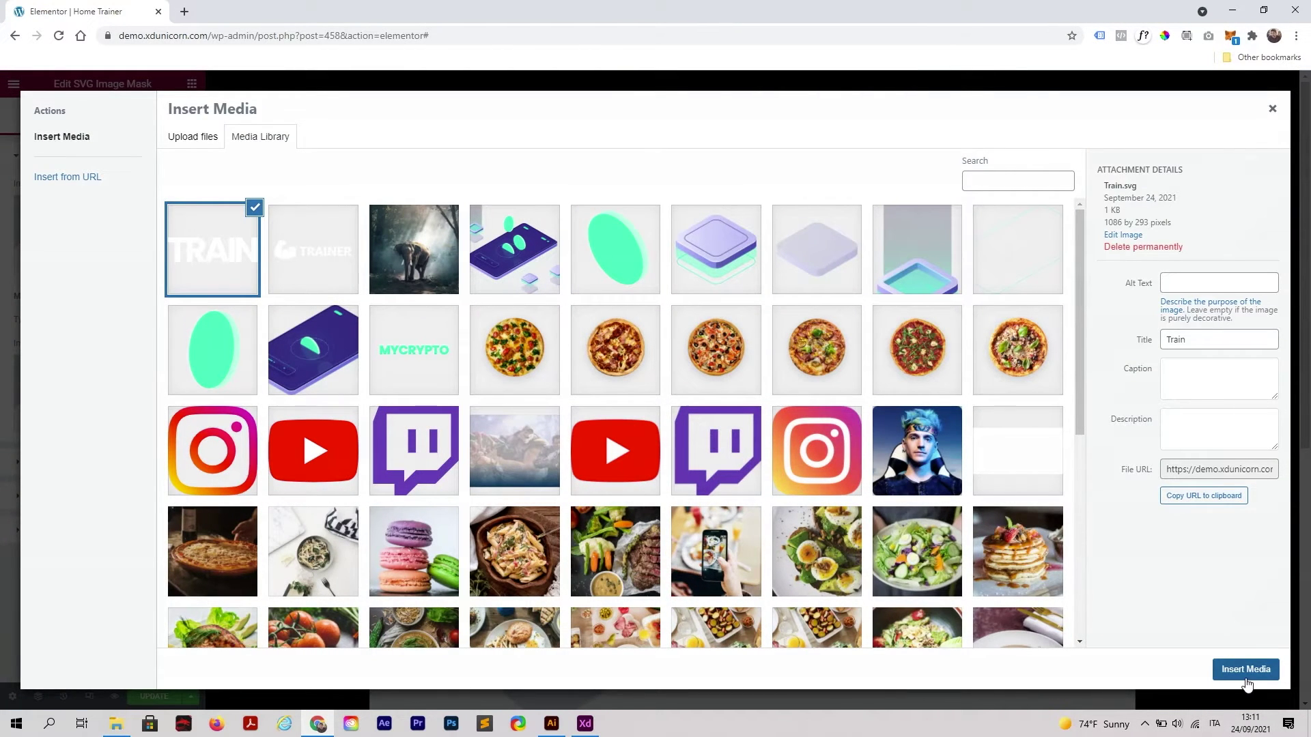
left_click(1245, 671)
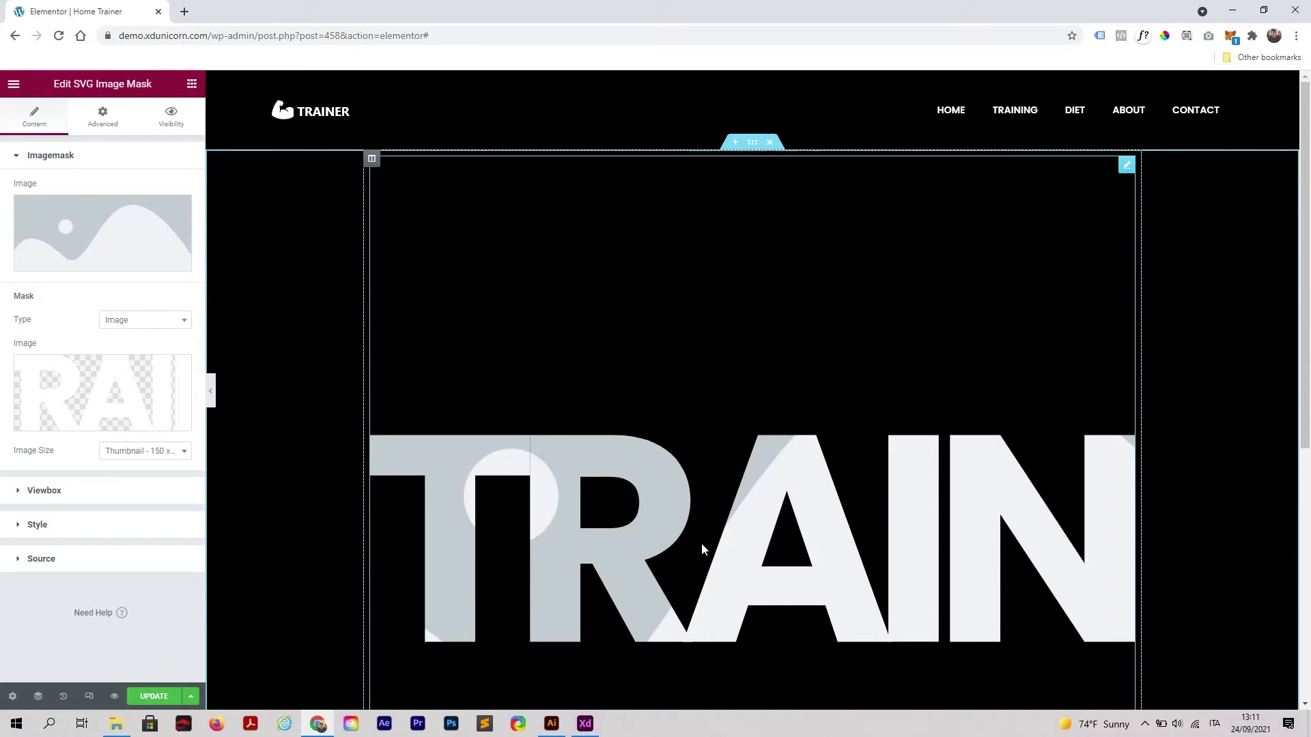
- Upload the workout photo pexels-li-sun-2294361.jpg as the masked image
mouse_move(106, 212)
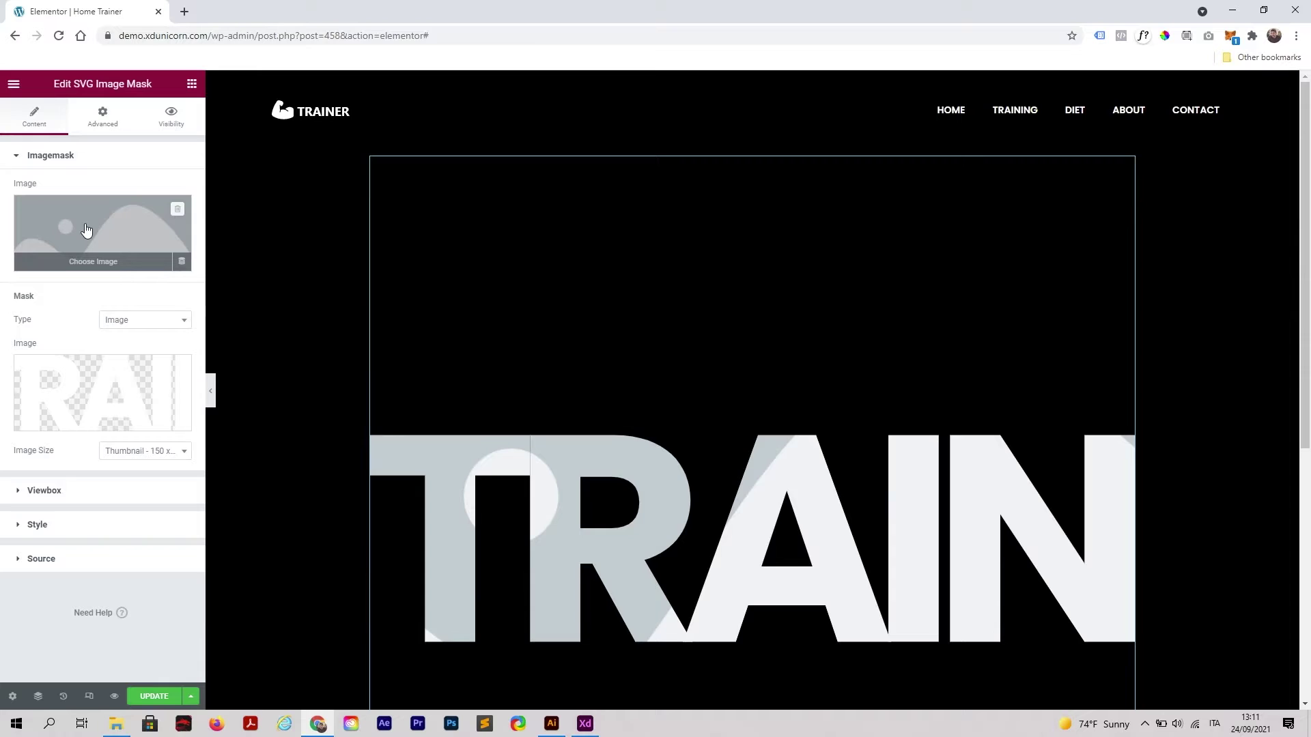
left_click(86, 230)
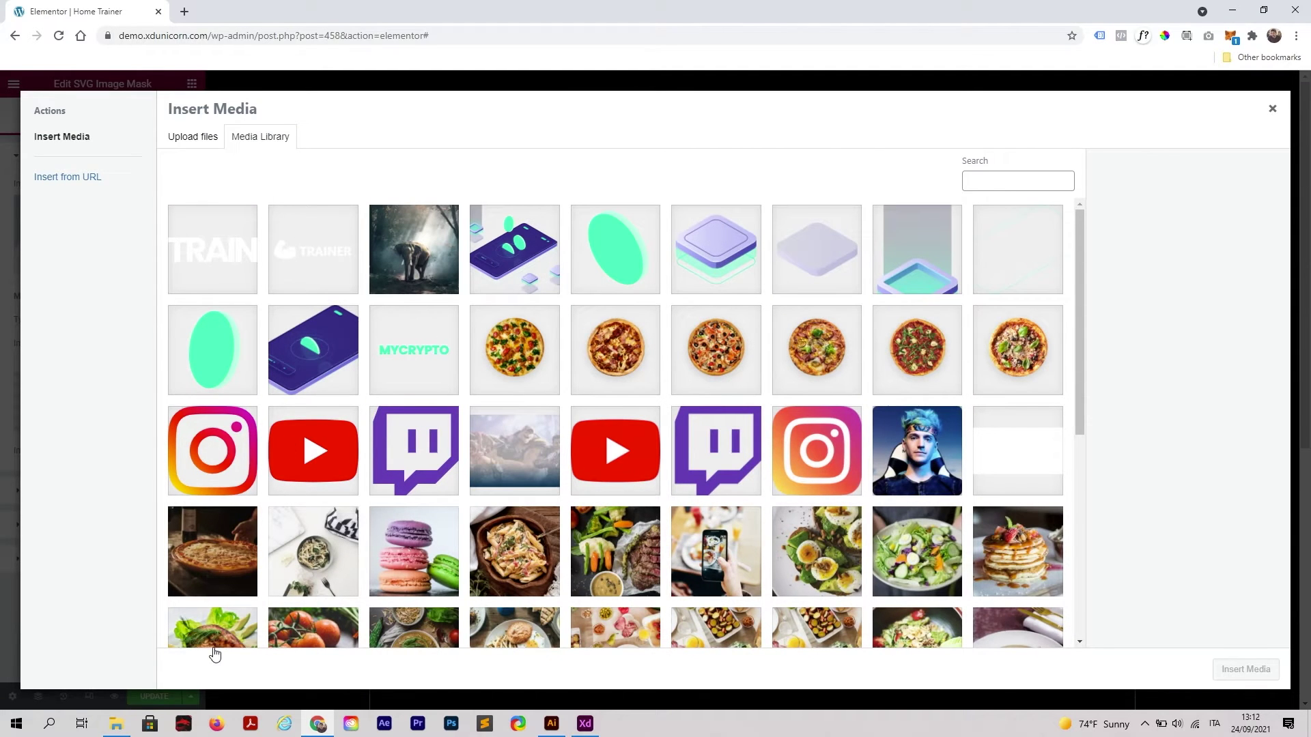
left_click(116, 725)
left_click(174, 147)
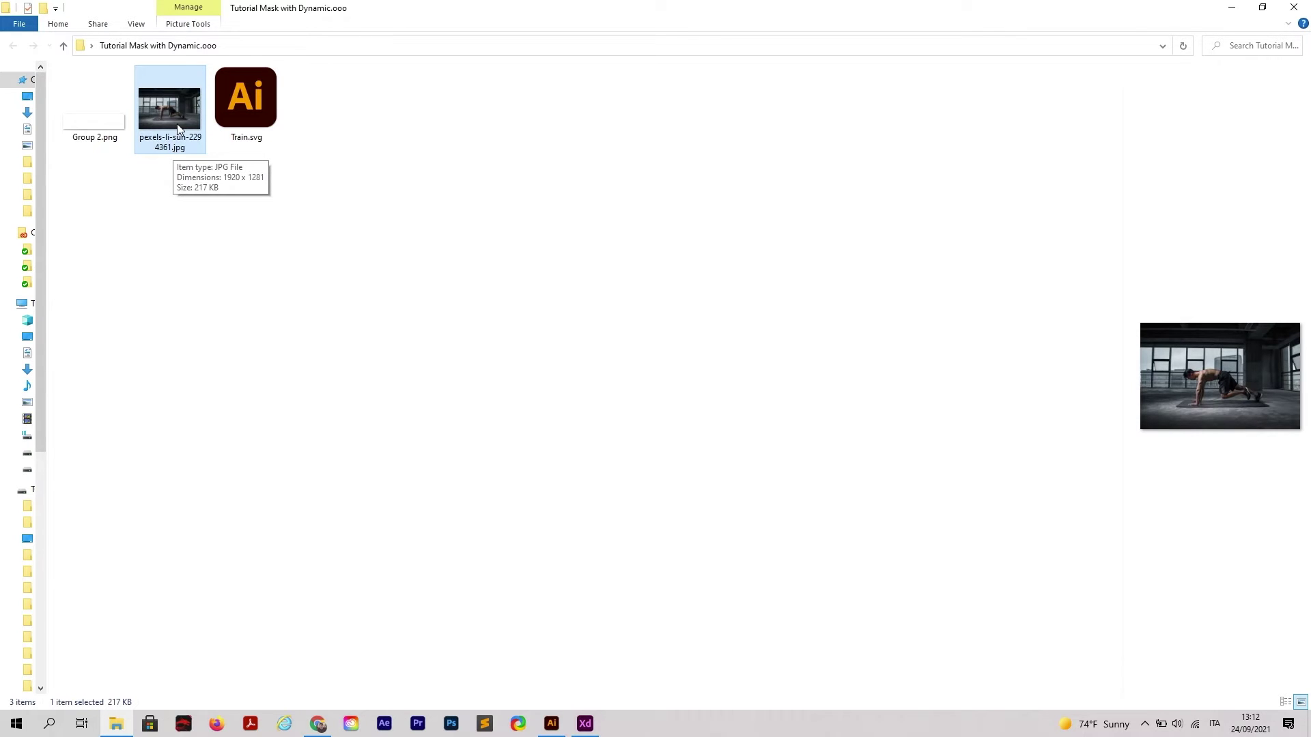
left_click_drag(175, 153, 350, 427)
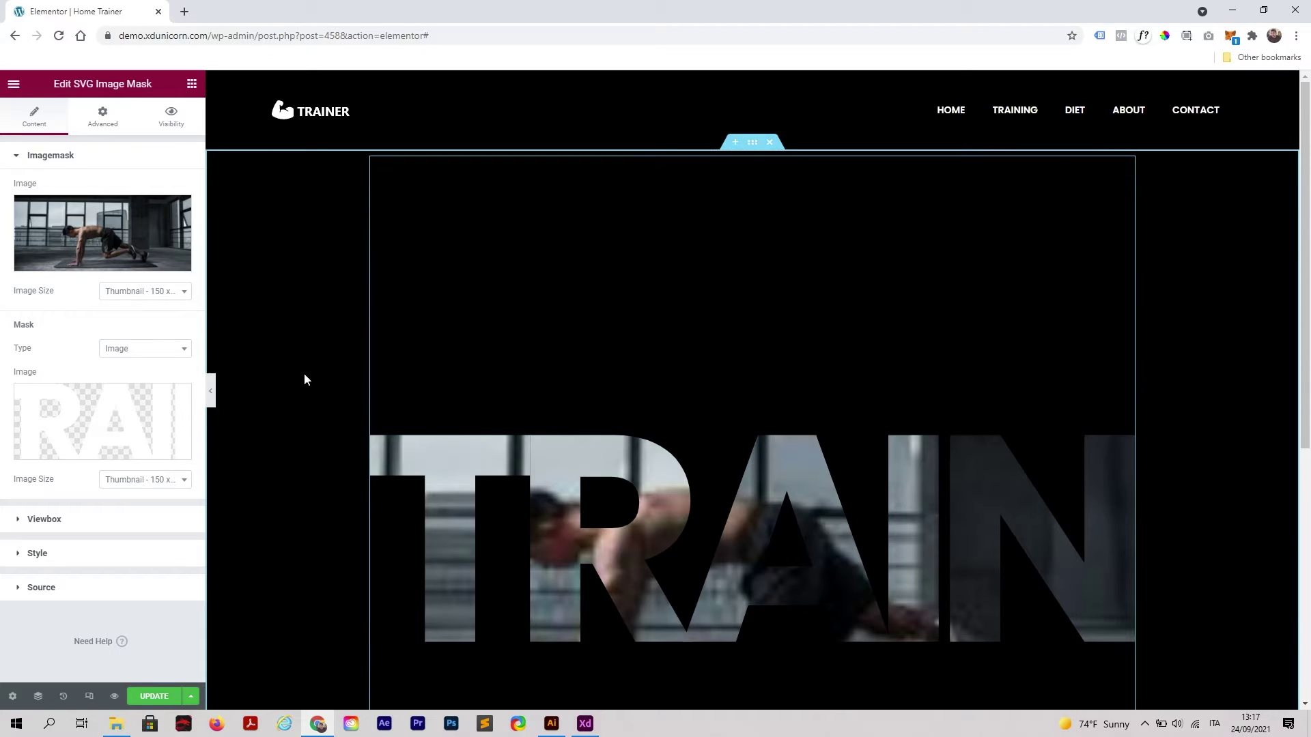
- Set the masked image's Image Size to Full
left_click(141, 298)
scroll(141, 348, "down", 3)
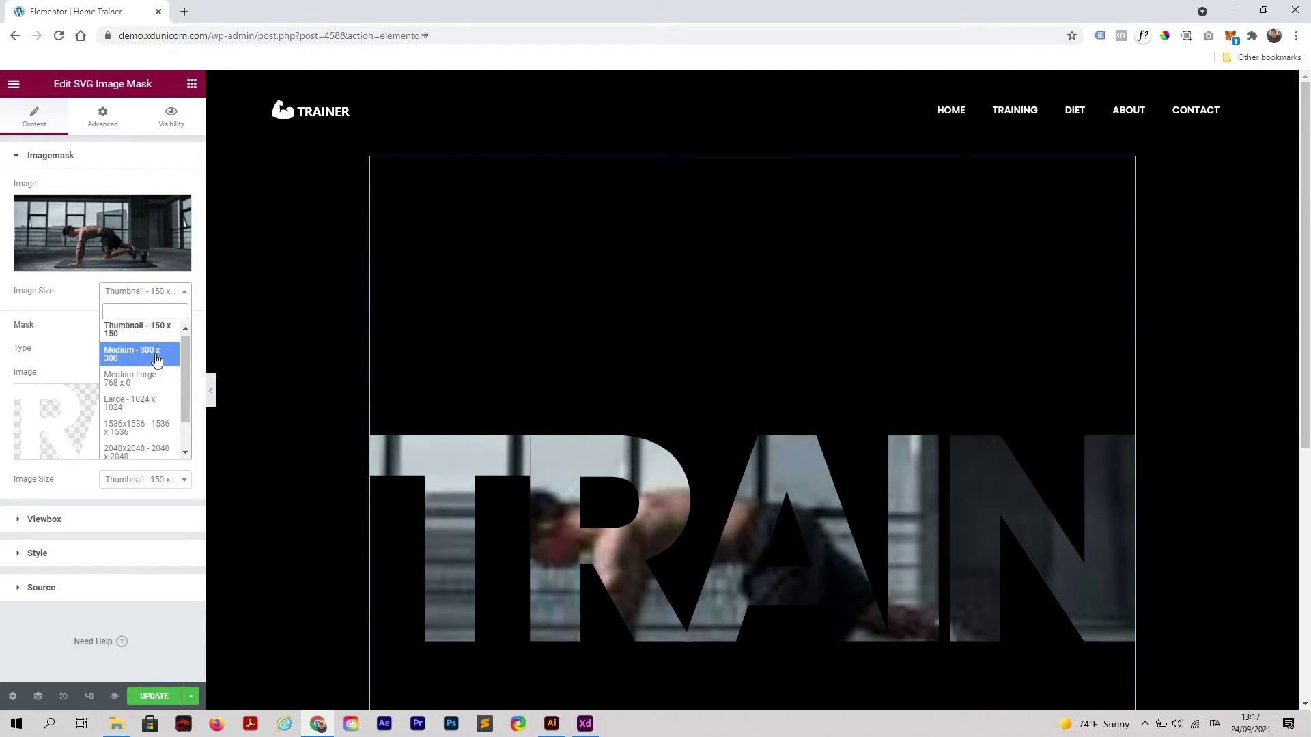
left_click(128, 436)
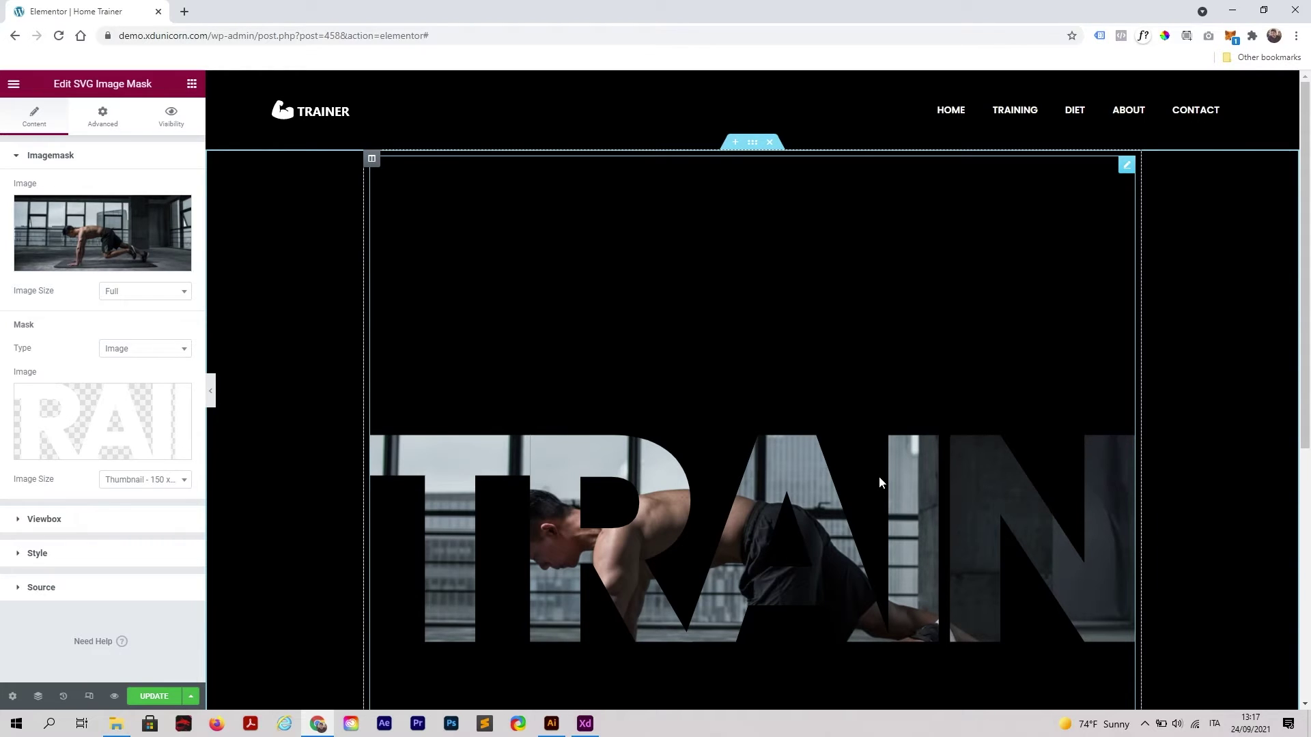
- Lower the mask's viewbox height to 477 and clear the 1000 Max-Width value
left_click(151, 518)
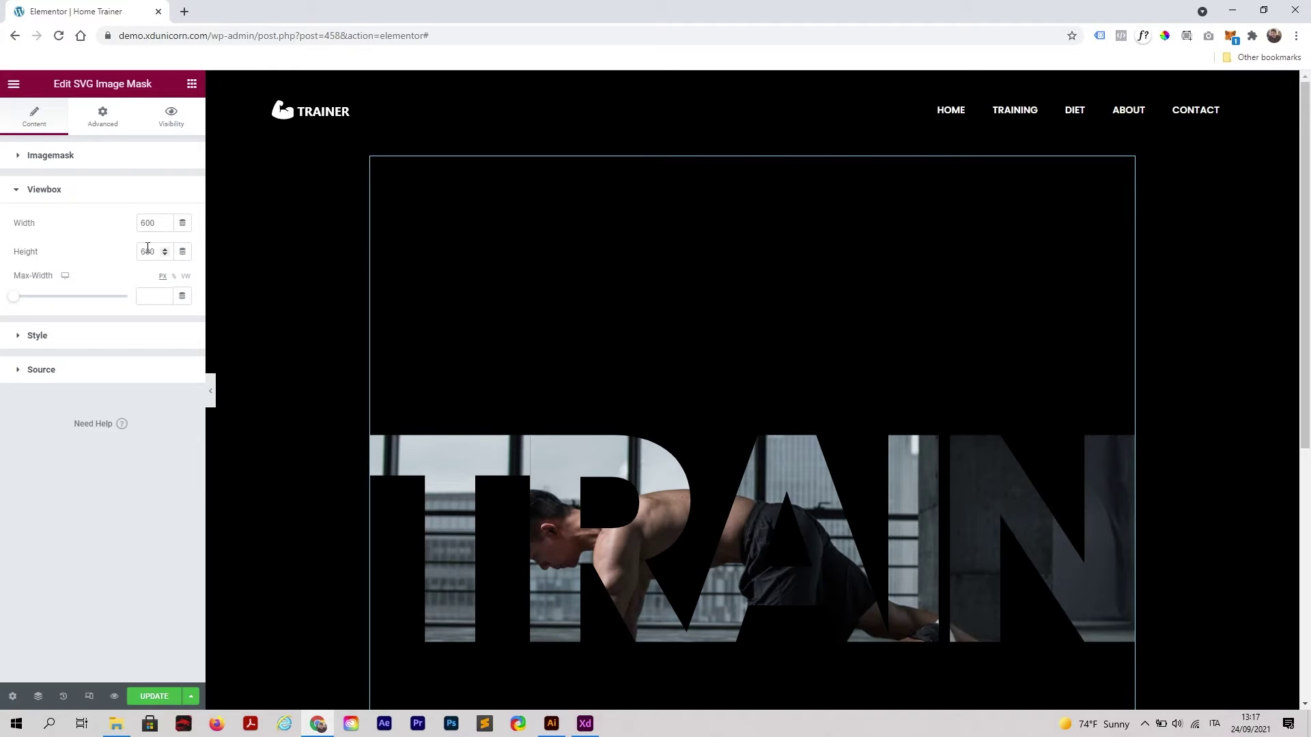
mouse_move(154, 249)
left_mouse_down()
mouse_move(132, 259)
mouse_move(164, 260)
left_mouse_up()
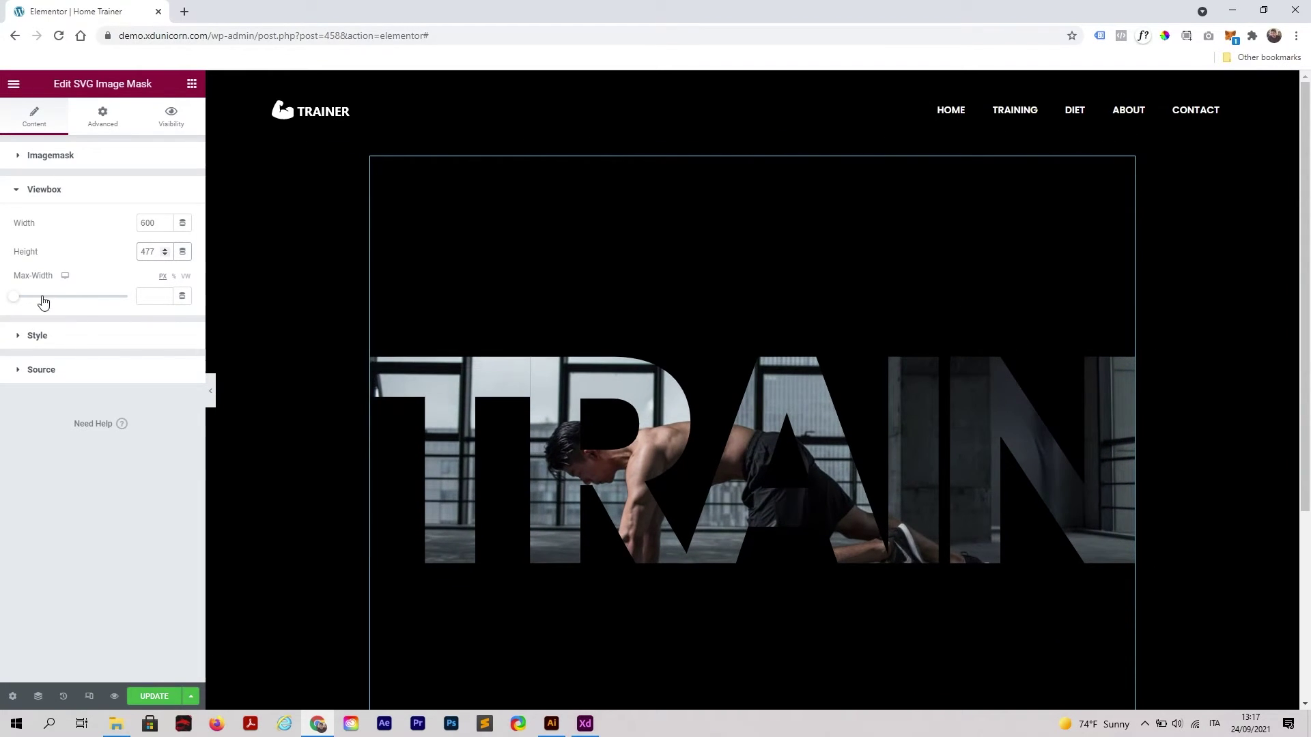
left_click_drag(14, 297, 149, 305)
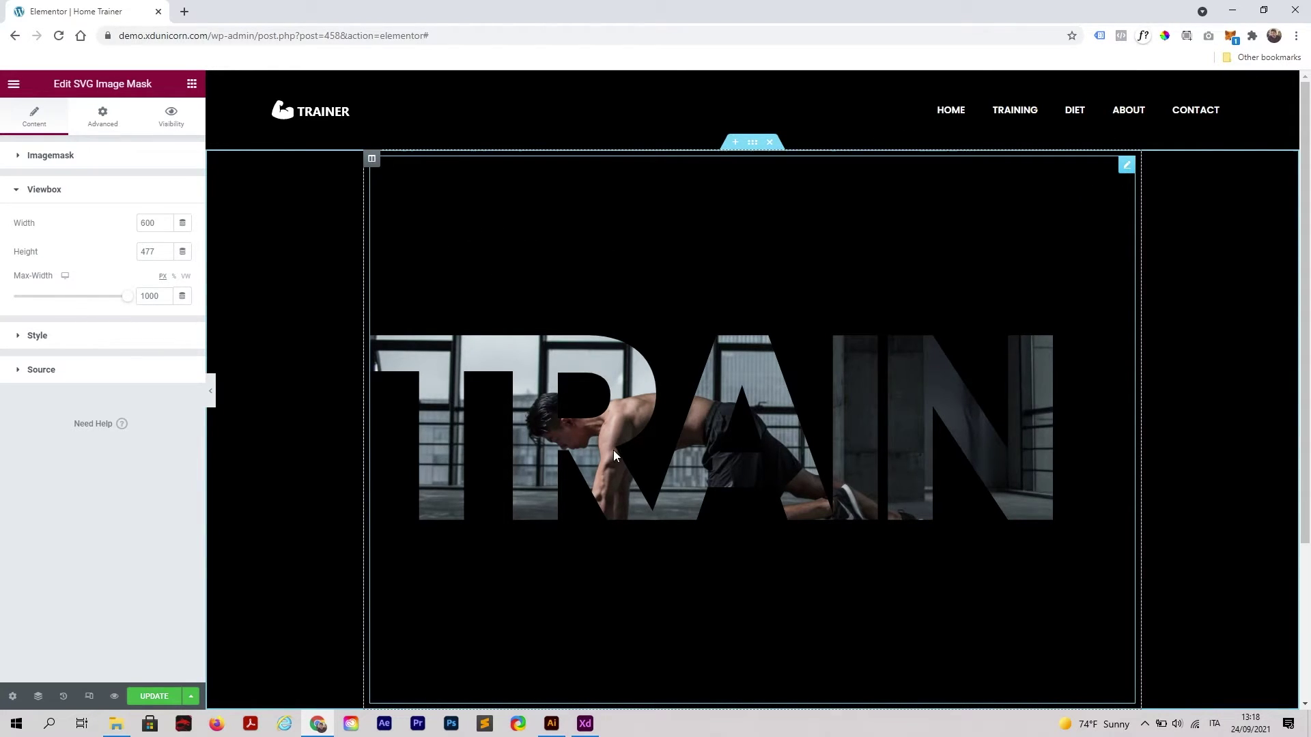
scroll(613, 449, "down", 2)
scroll(681, 445, "up", 2)
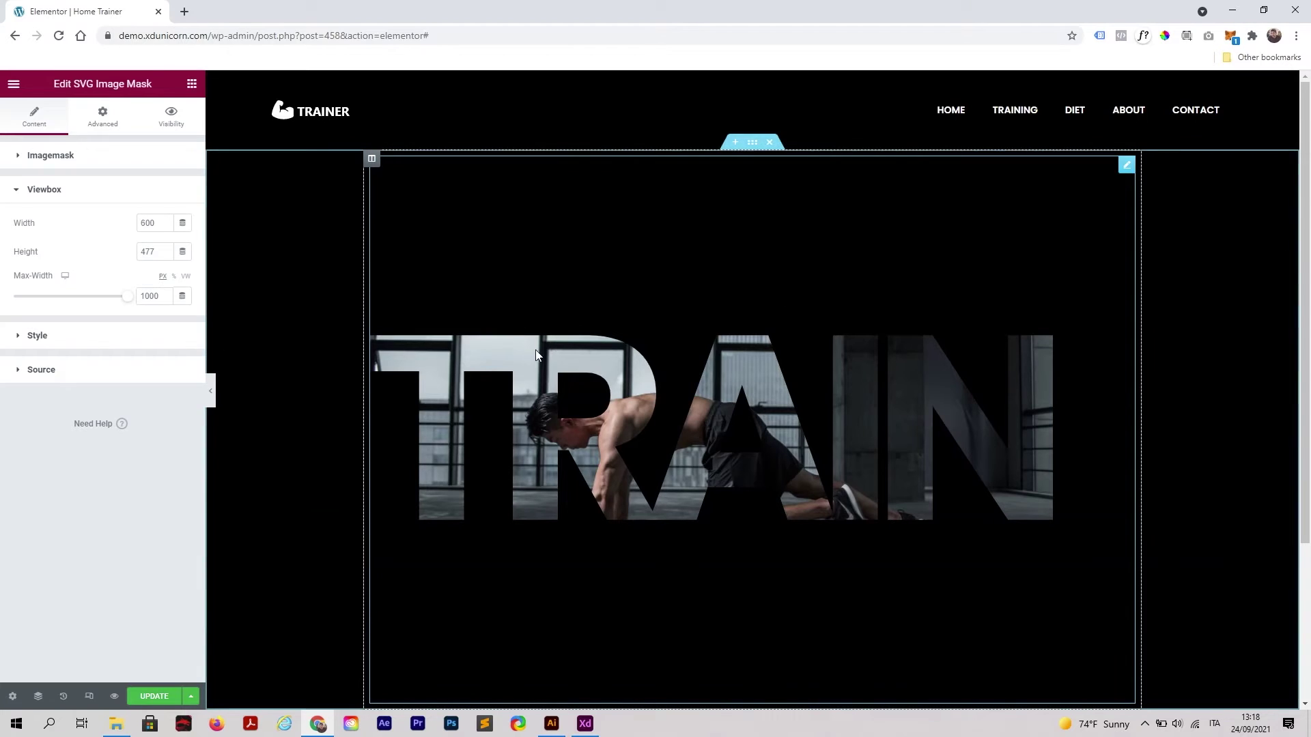
double_click(153, 297)
key("BackSpace")
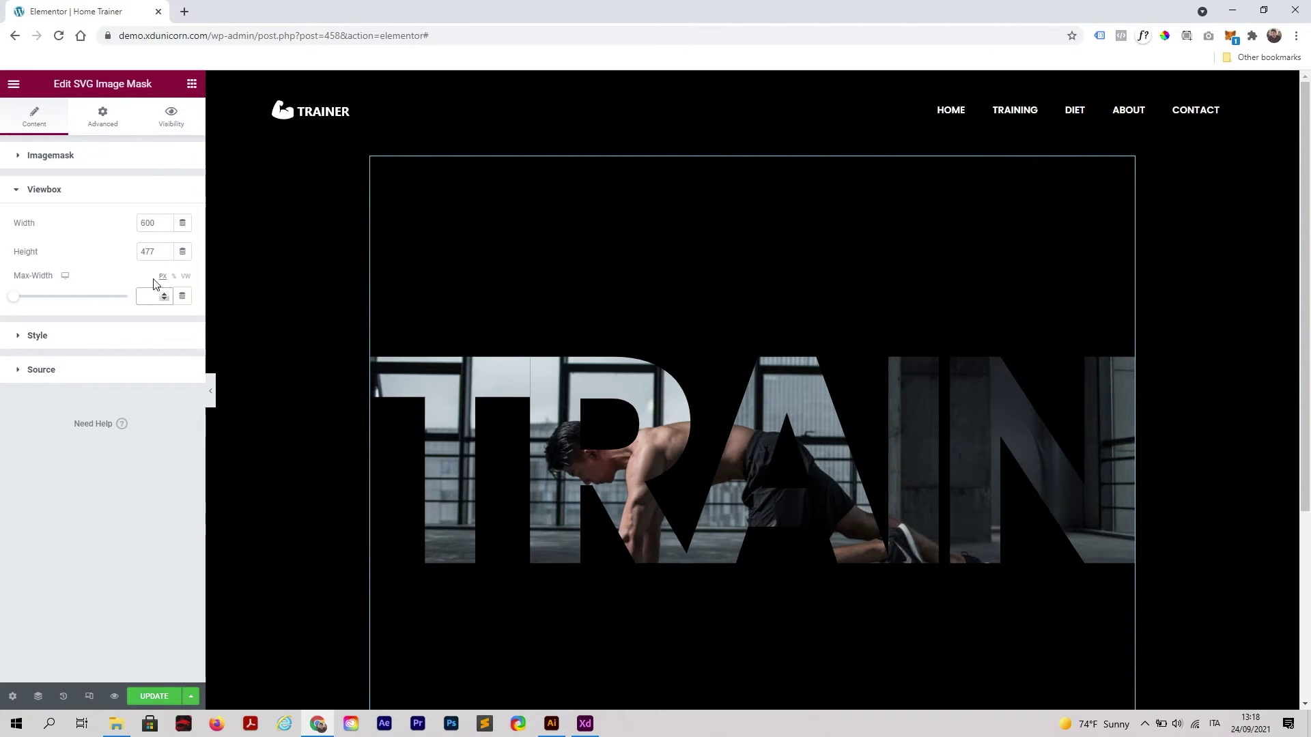
- Set the SVG Image Mask's Advanced top and bottom margins to -23, then check it in preview
left_click(104, 117)
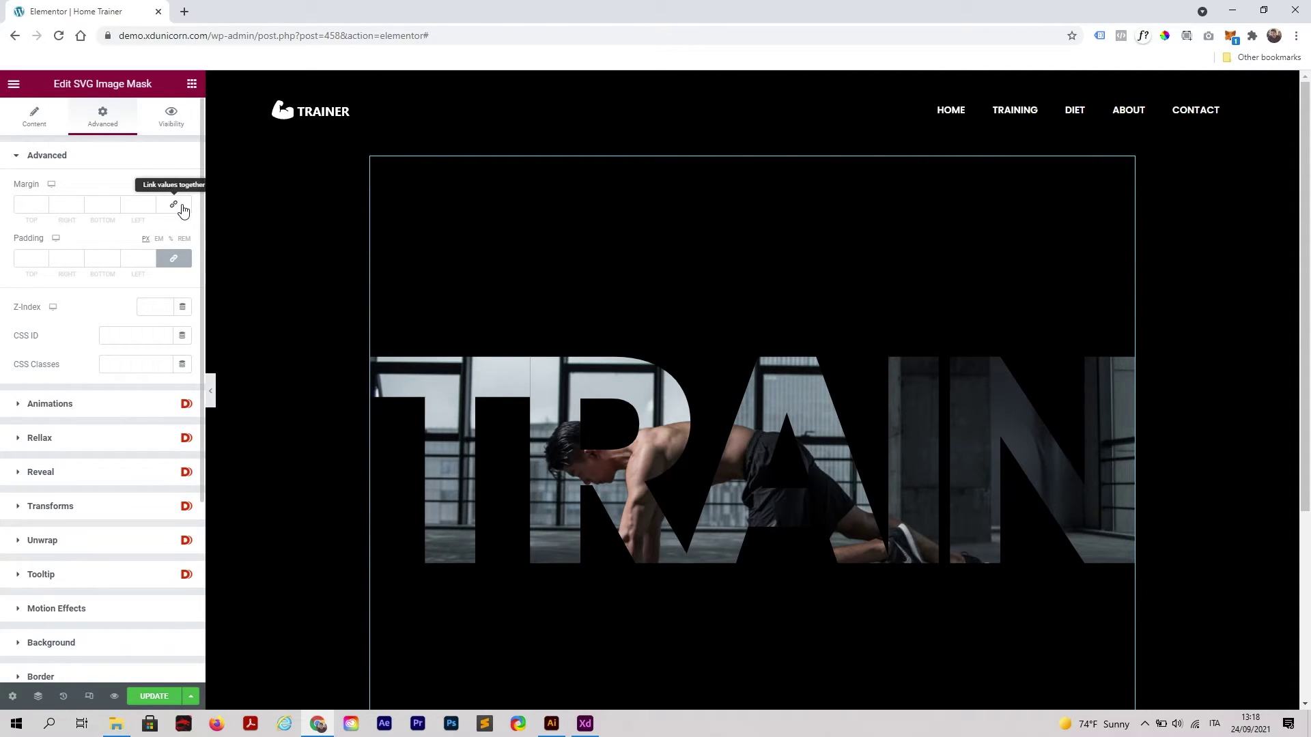
left_click(43, 208)
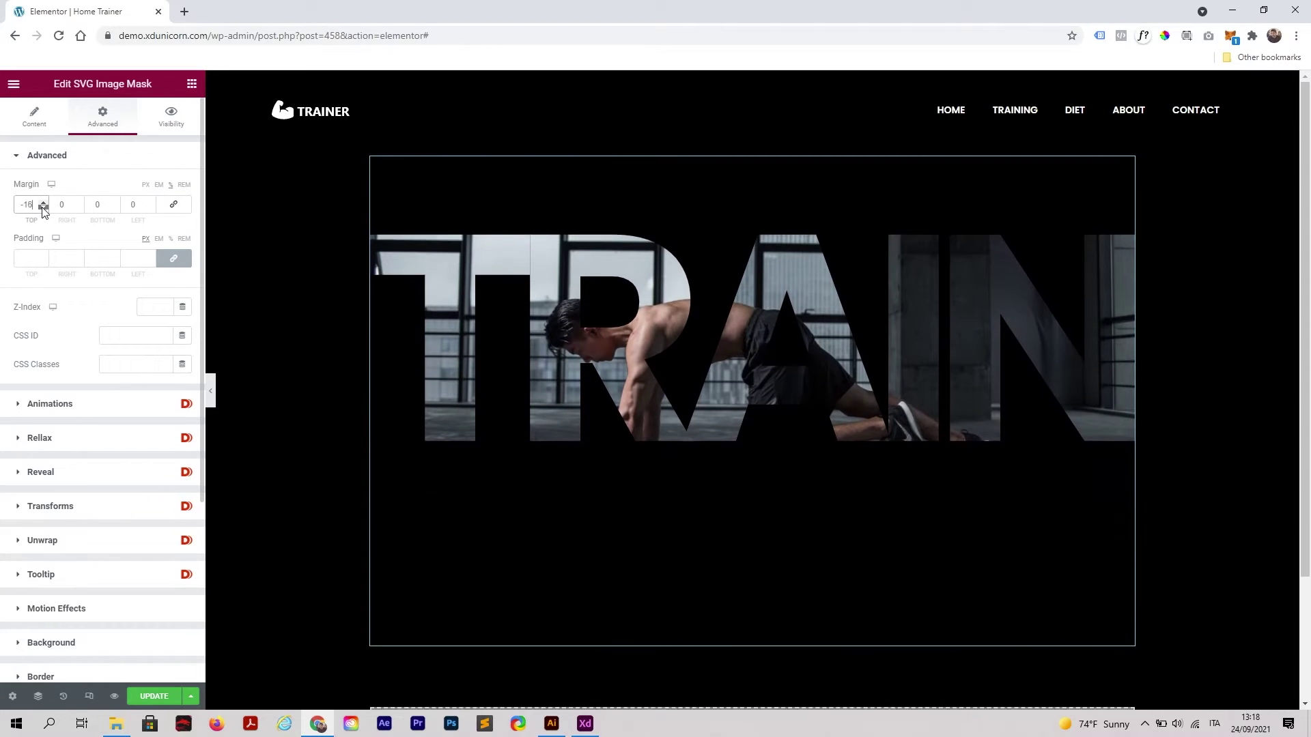
left_click(115, 208)
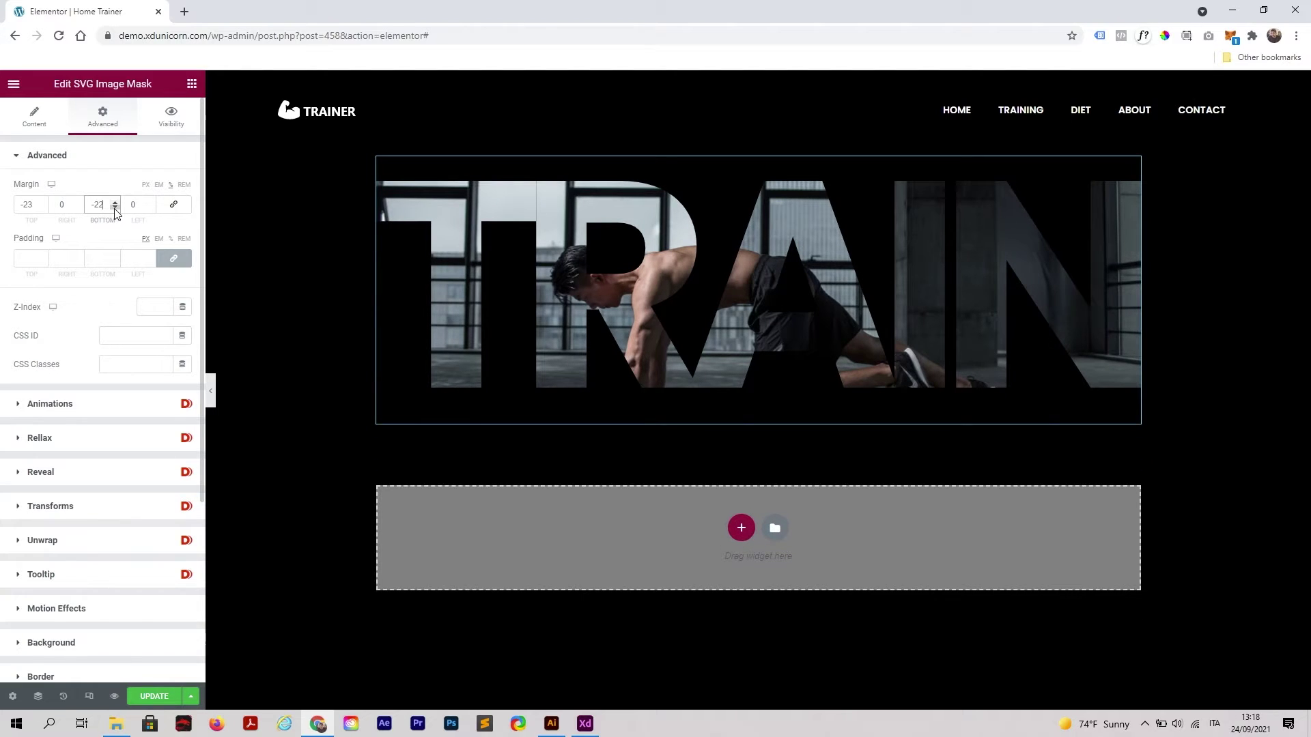
left_click(212, 386)
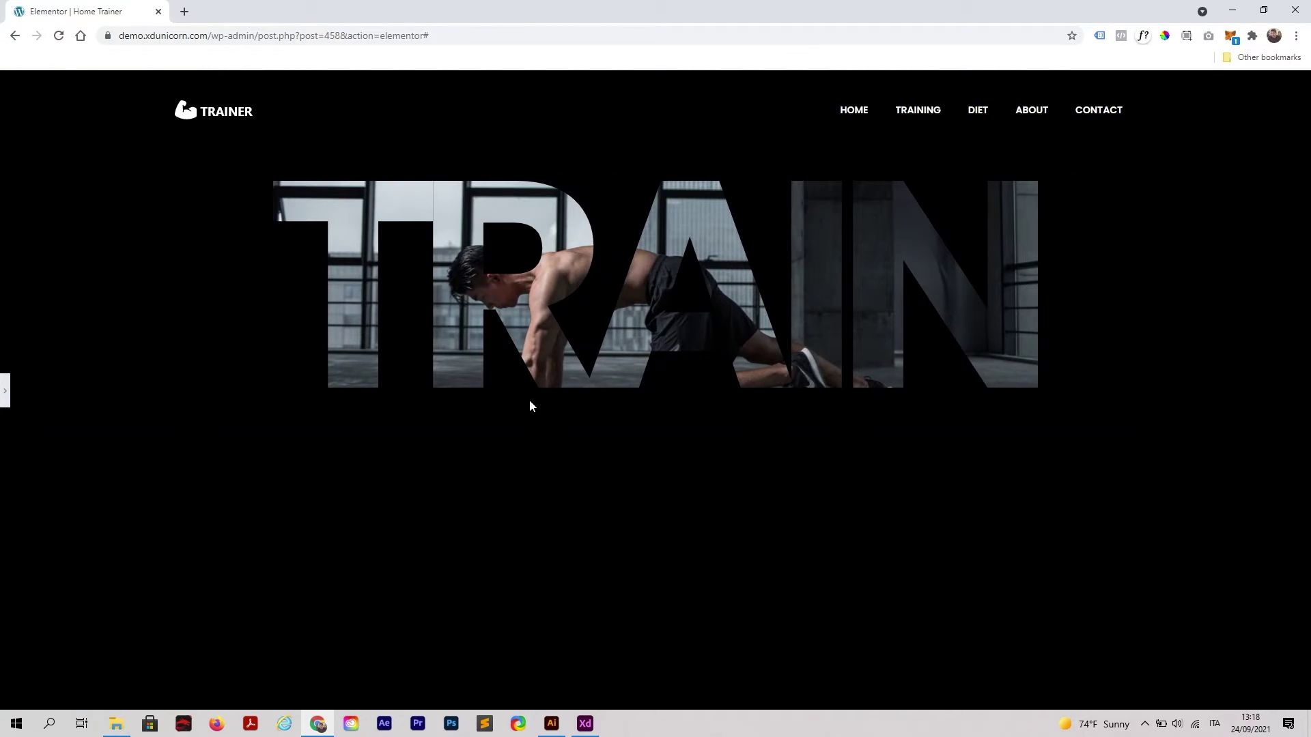
left_click(6, 390)
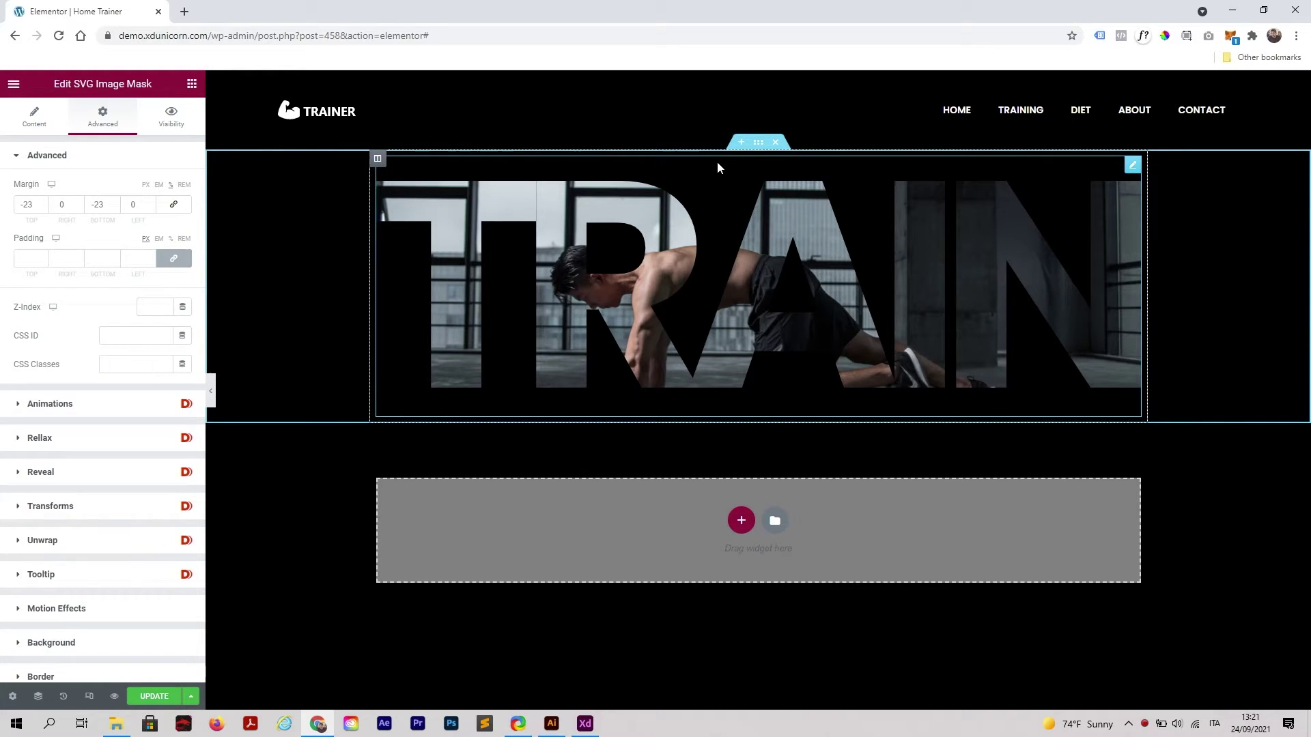
- Add a single-column section below the TRAIN image and place a Heading widget in it
left_click(741, 521)
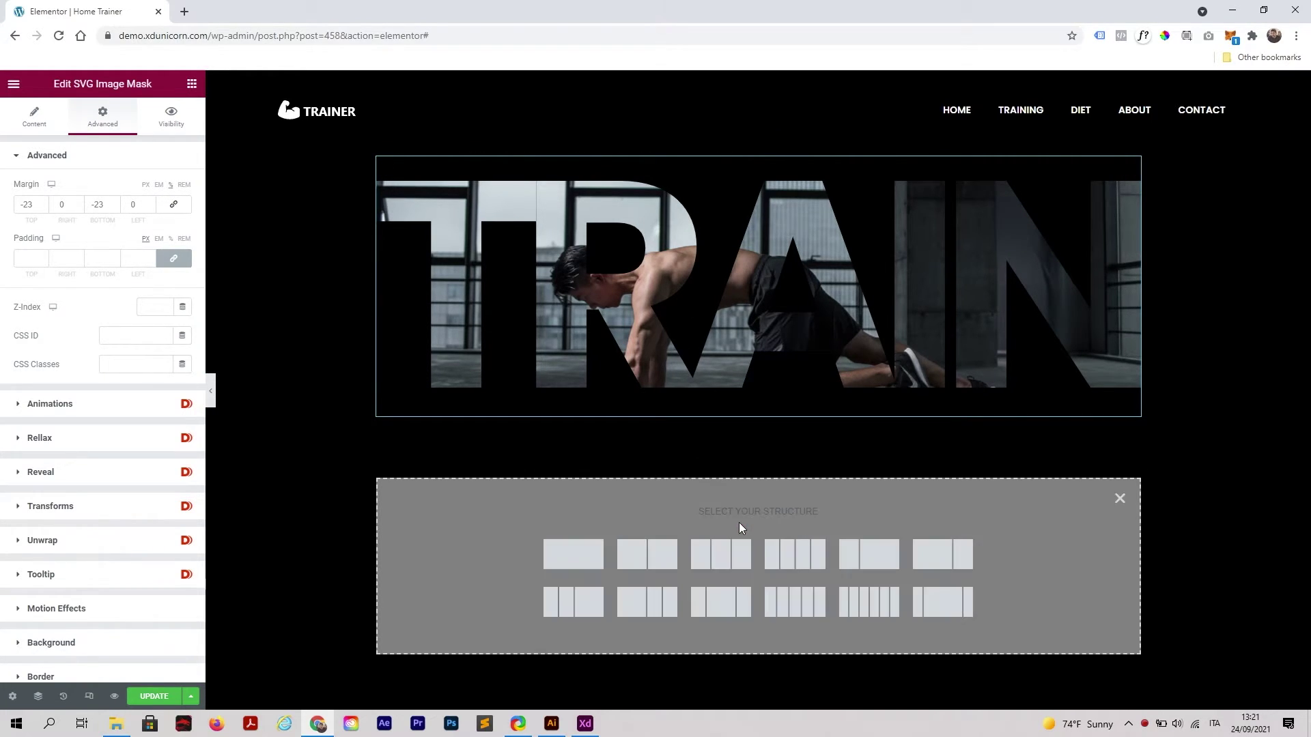
left_click(578, 557)
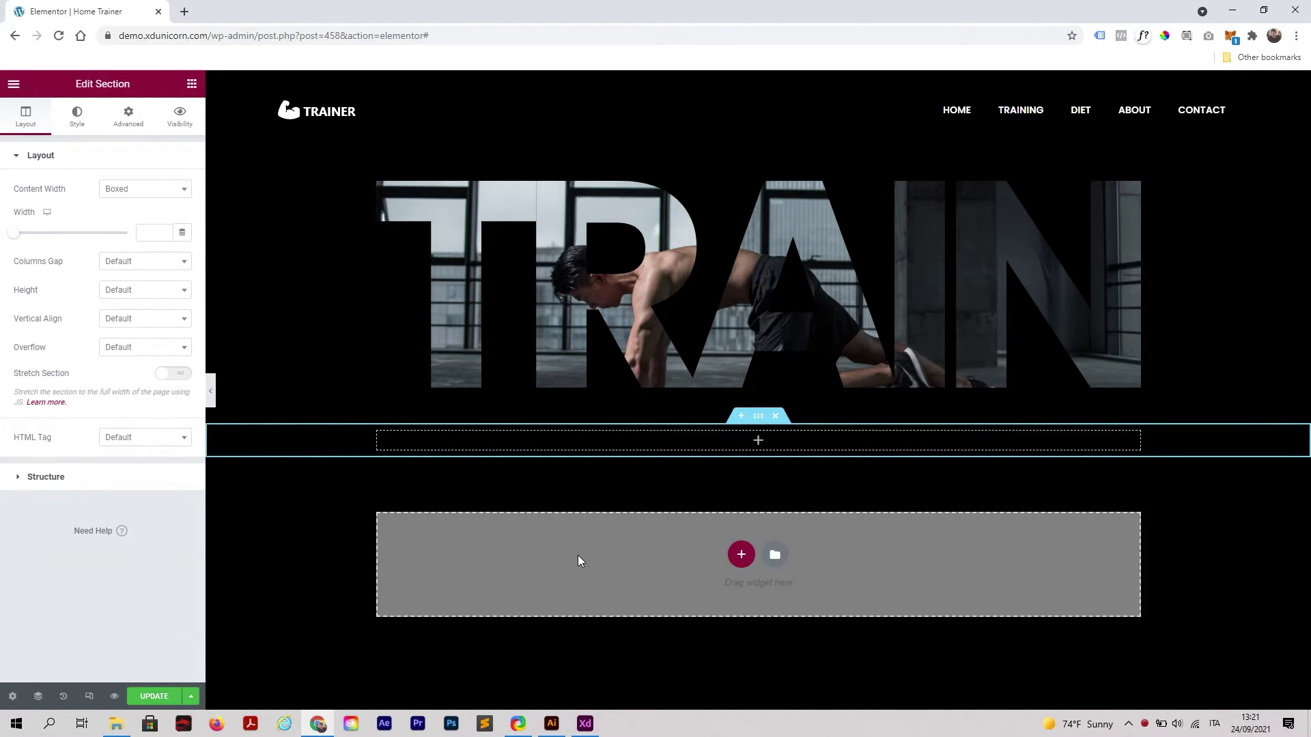
left_click(191, 86)
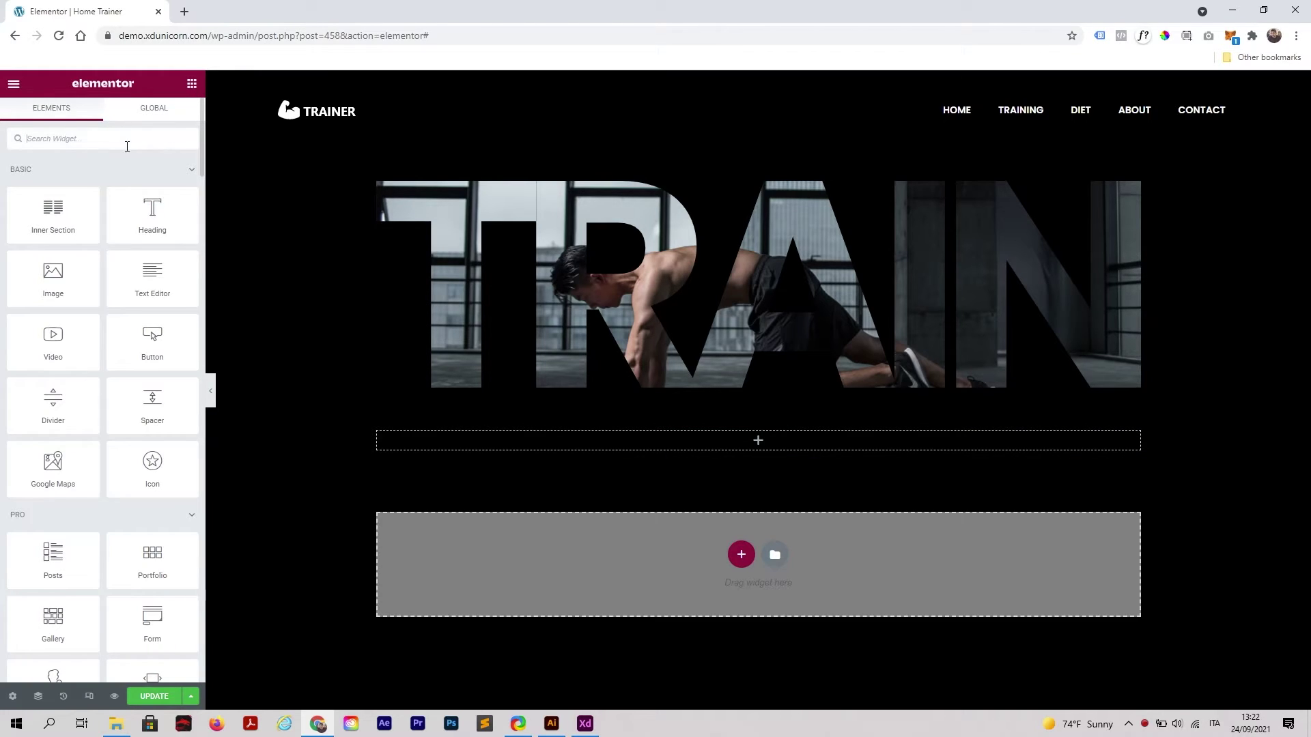
left_click_drag(152, 208, 667, 448)
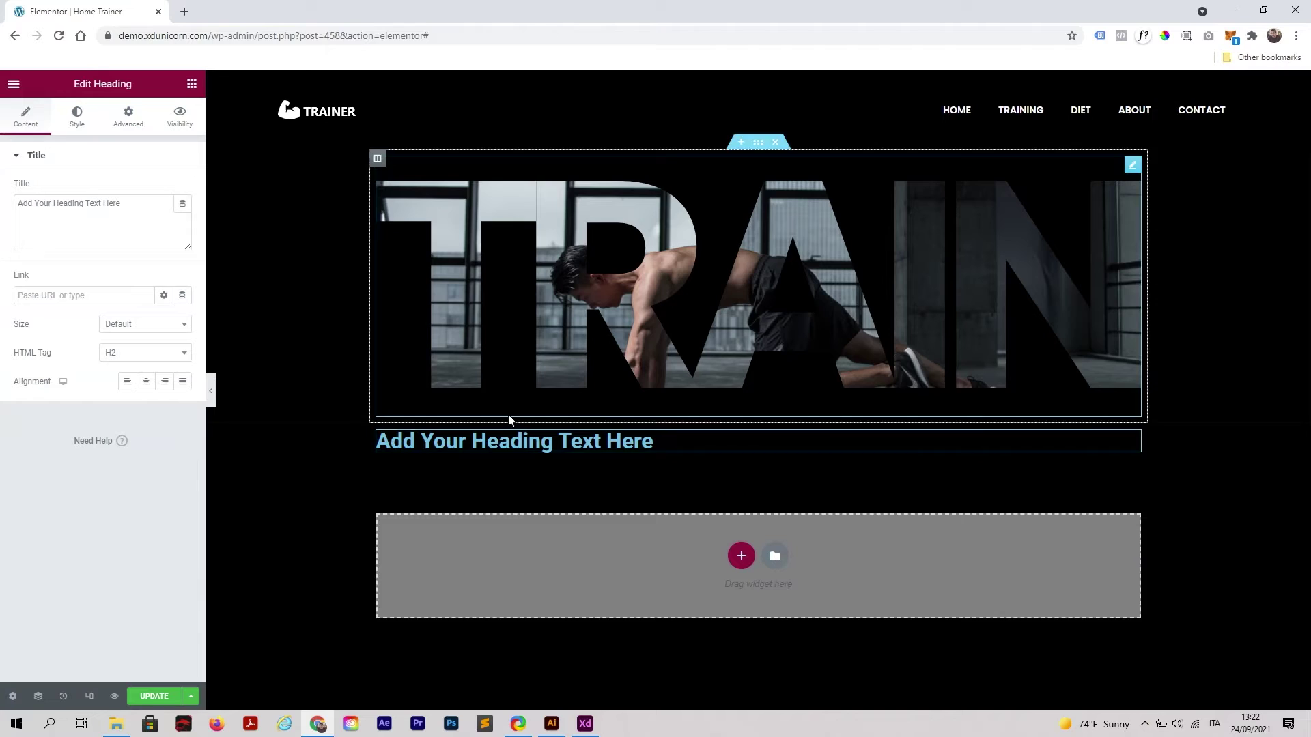
- Reset the heading's text colour back to white
left_click(77, 118)
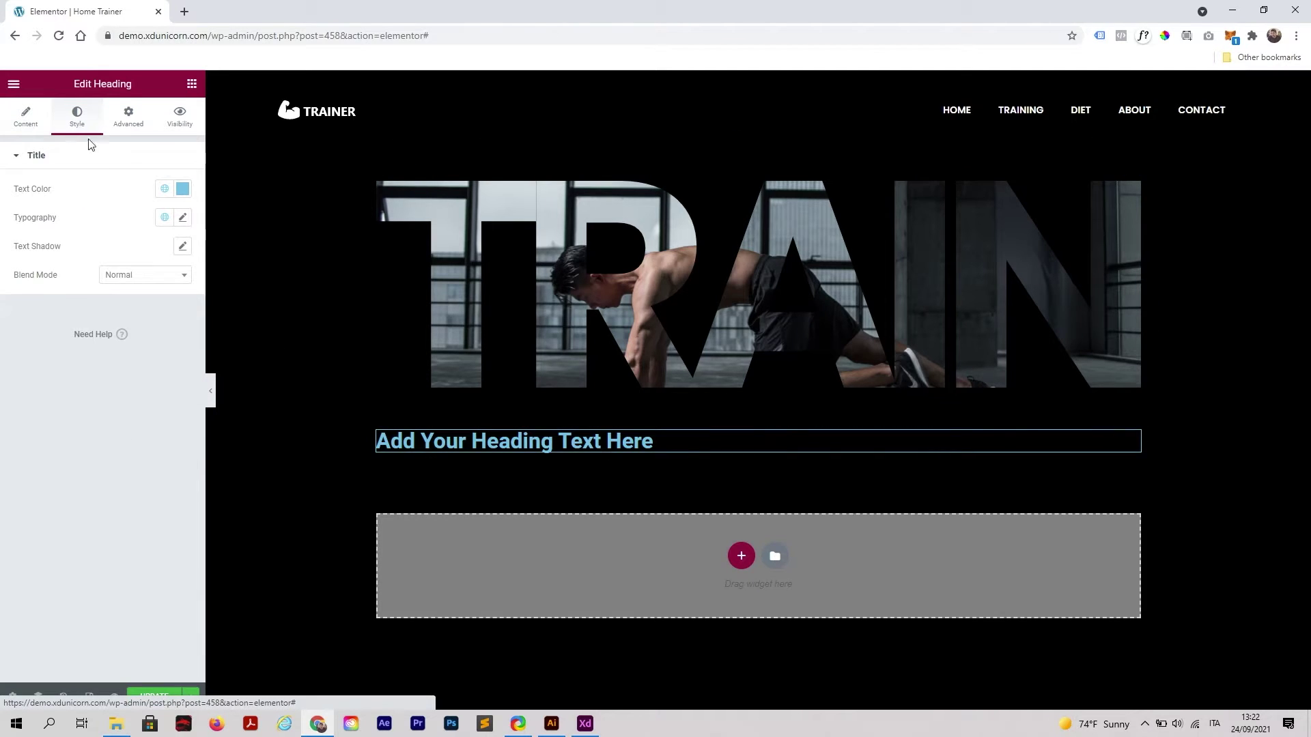
left_click(183, 189)
left_click(126, 215)
left_click(118, 190)
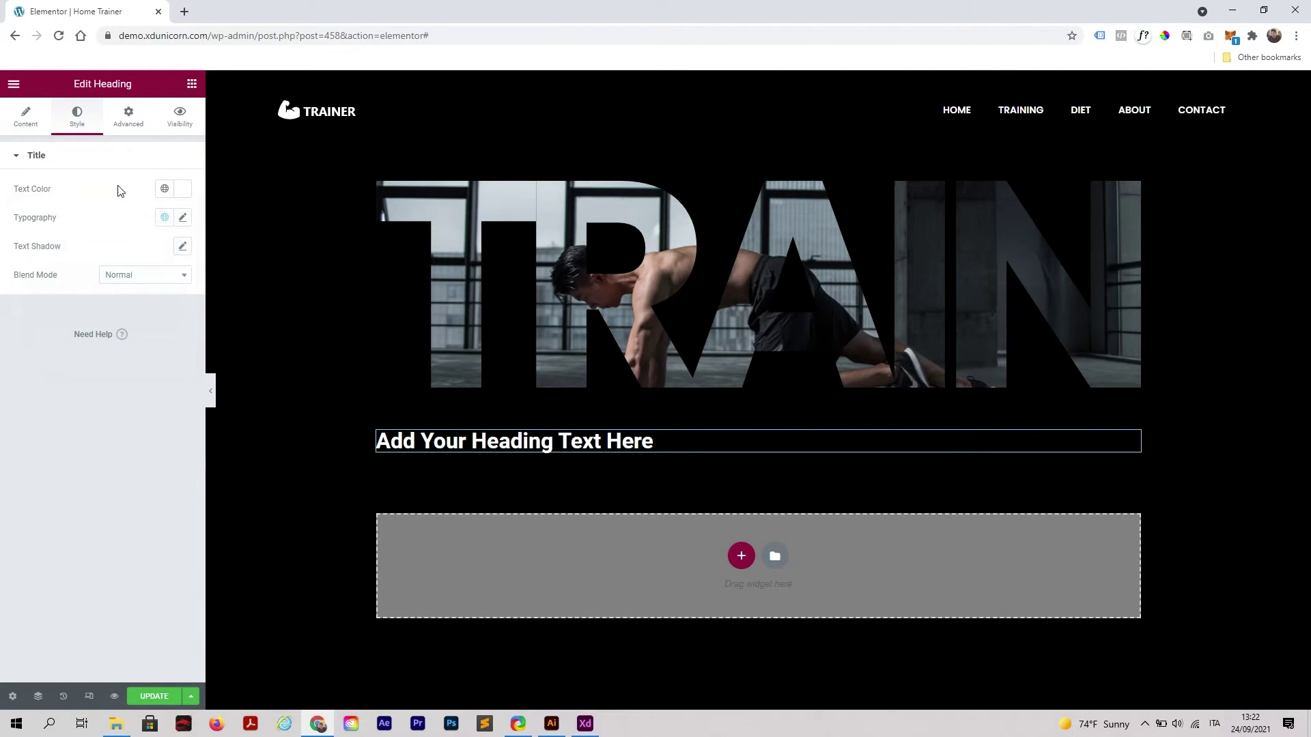
- Set the heading typography to Poppins, size 33, uppercase, with wider letter spacing
left_click(183, 218)
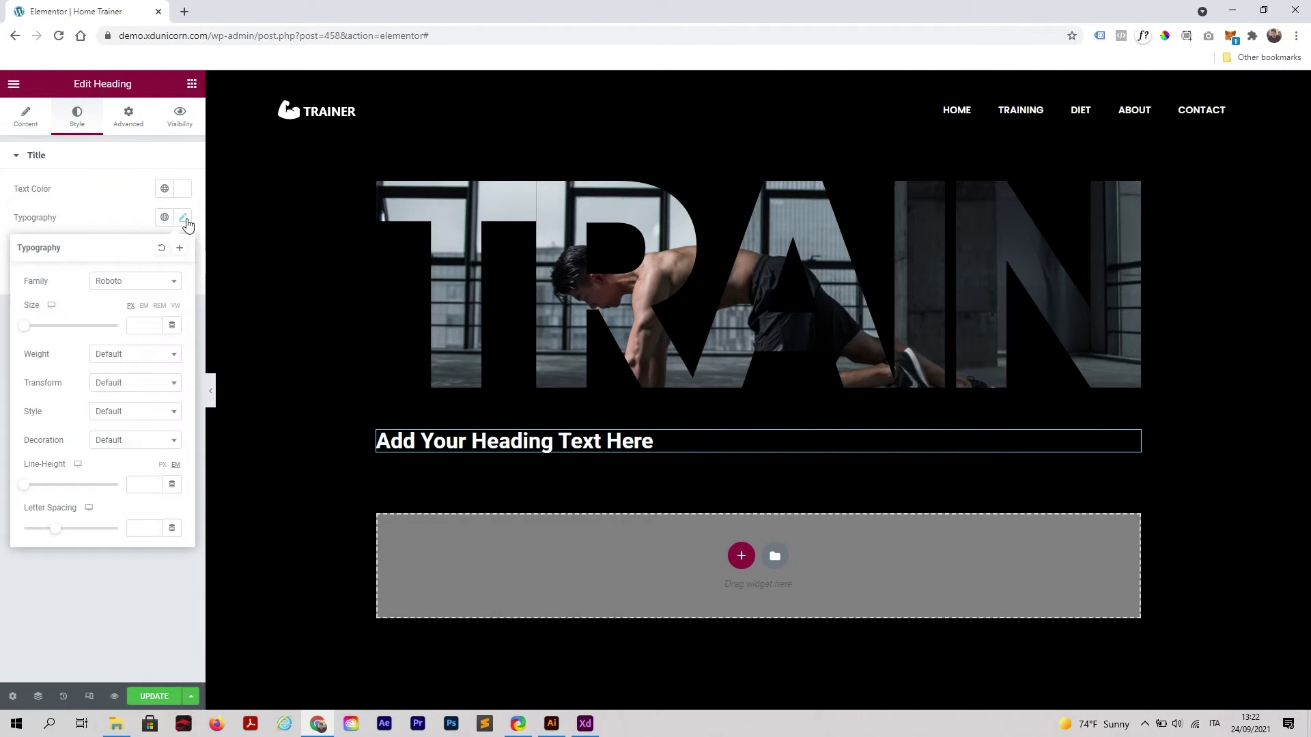
left_click(135, 286)
type("popp")
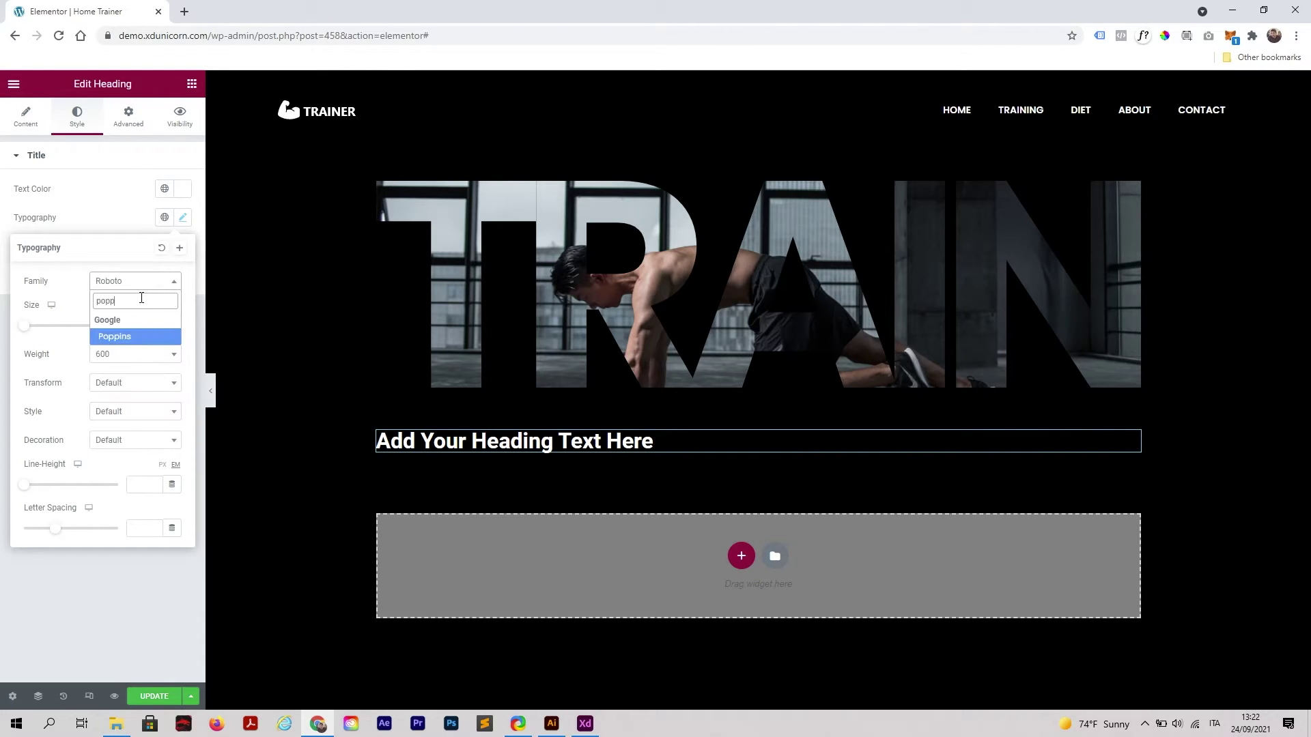
key("Return")
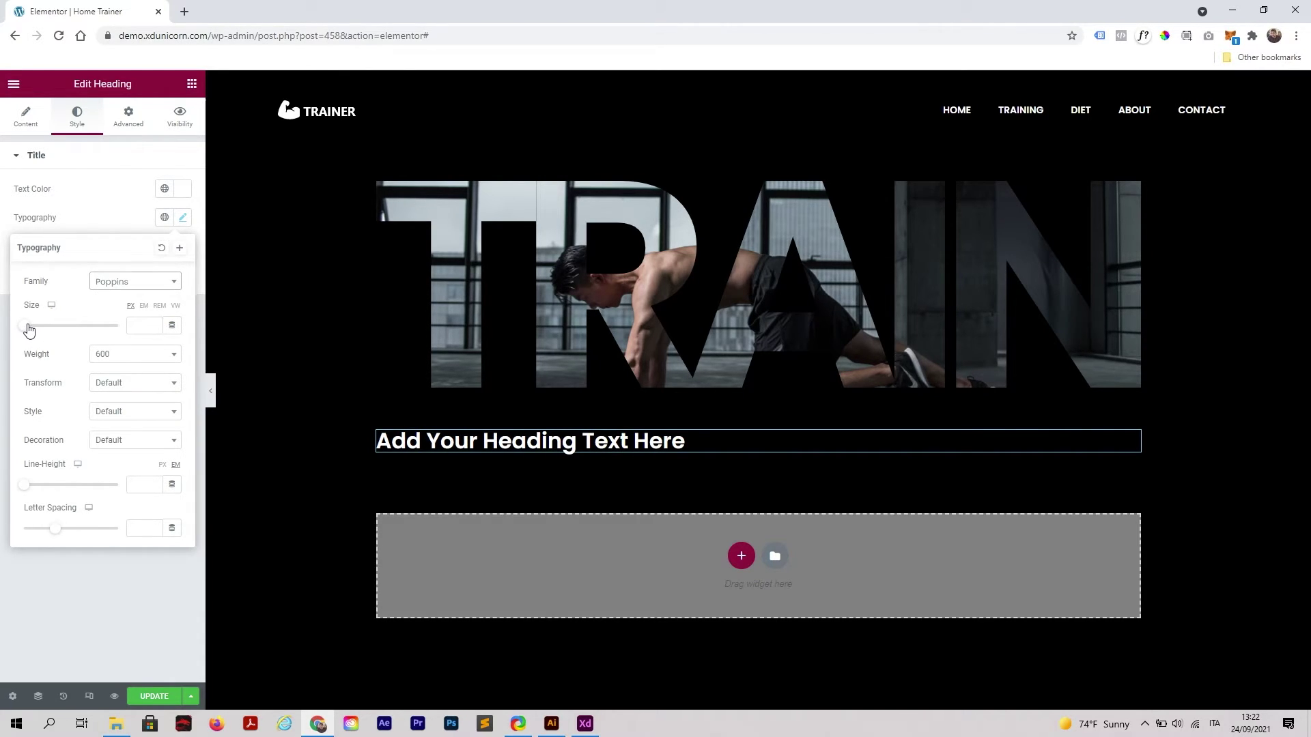
left_click_drag(28, 329, 43, 334)
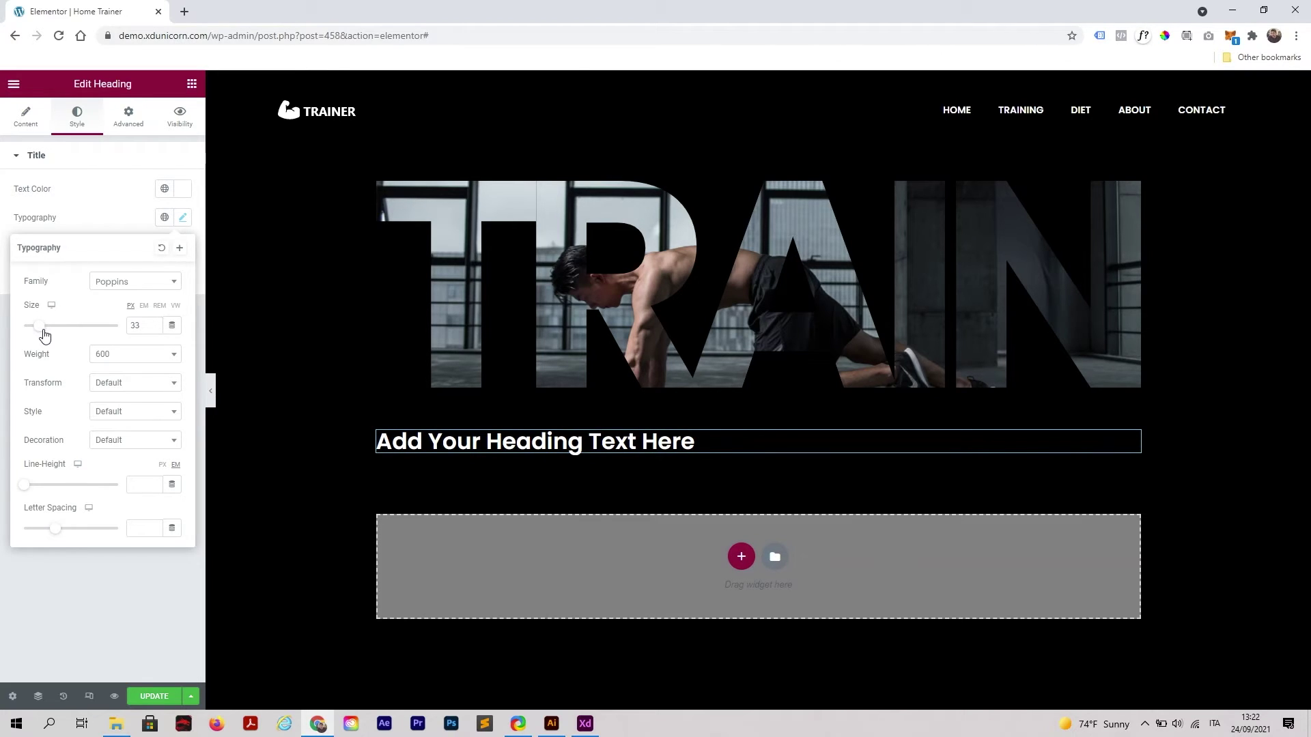
left_click(135, 384)
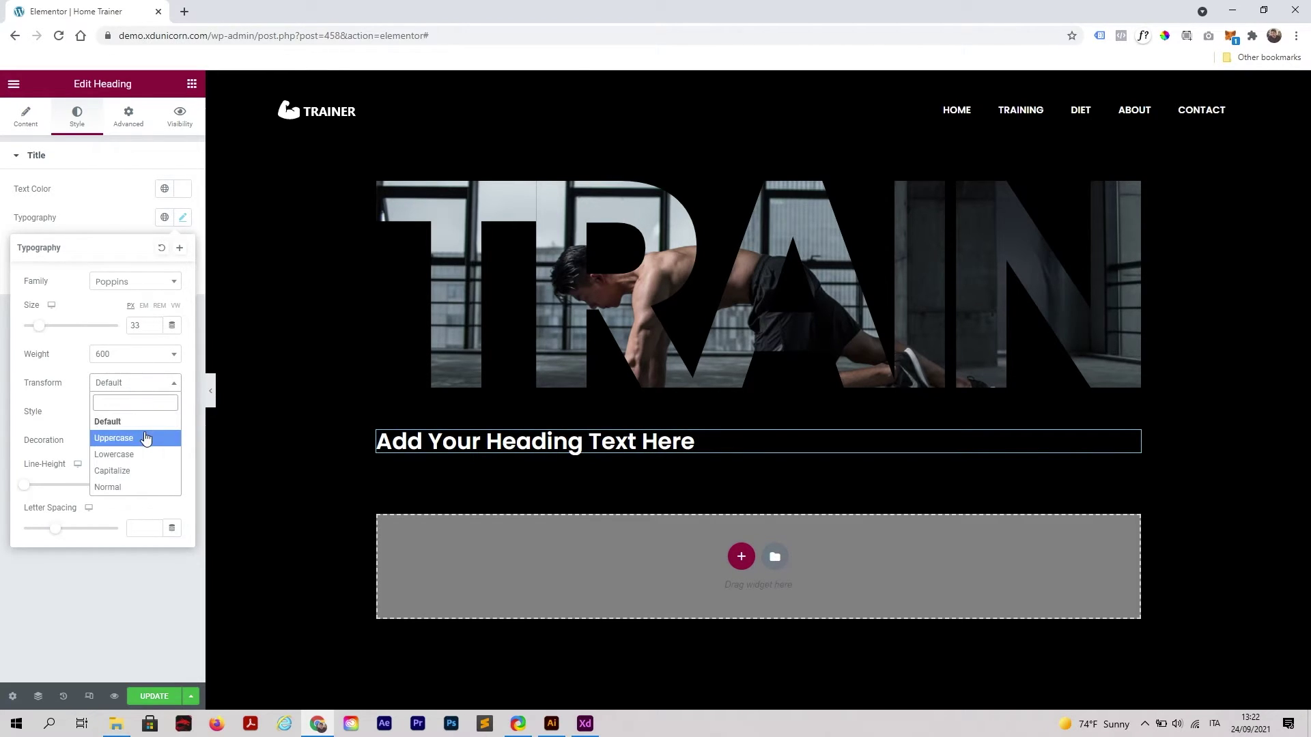
left_click(140, 437)
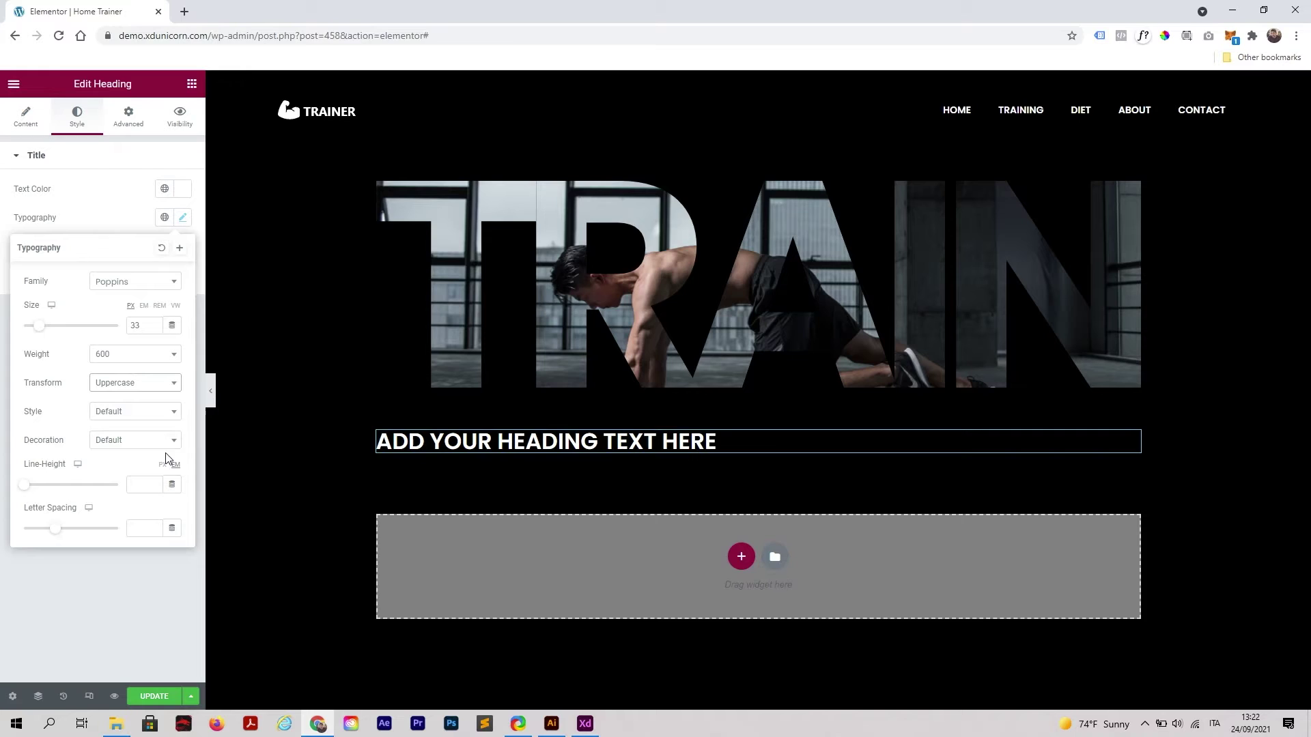
left_click_drag(57, 535, 116, 540)
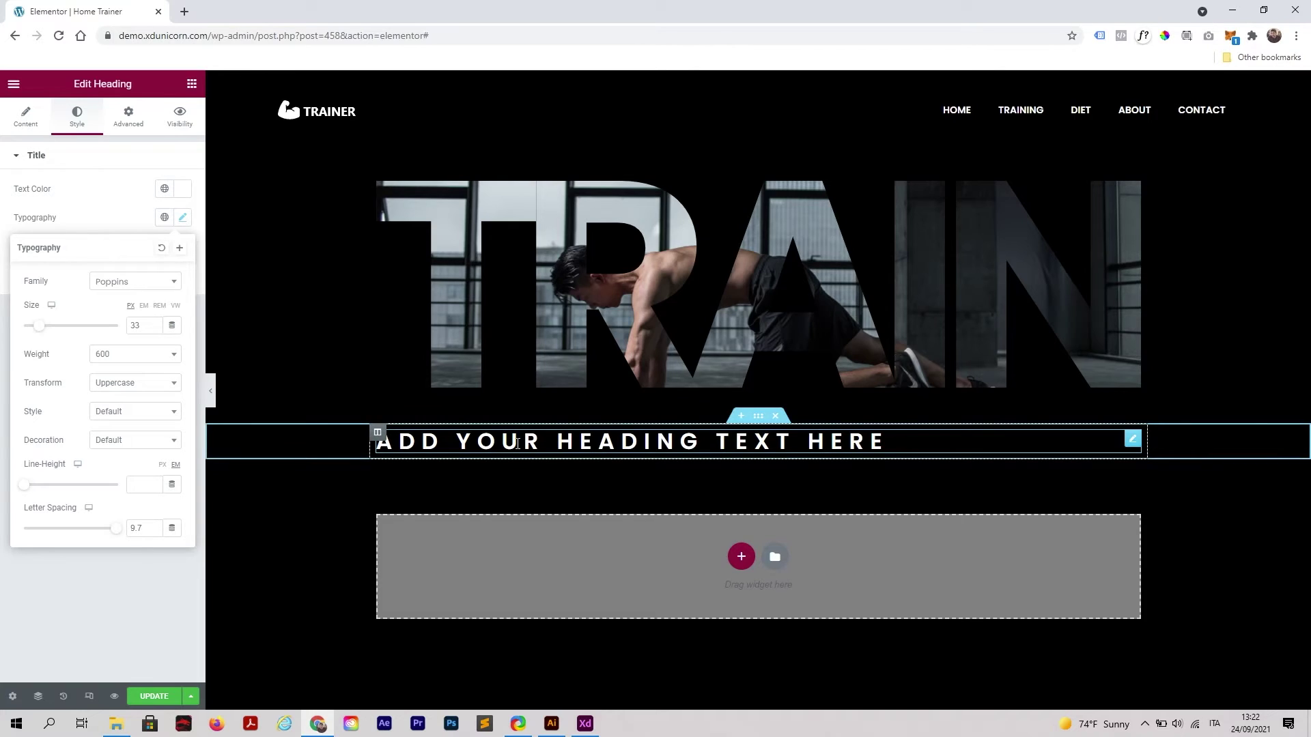
- Change the heading title to 'start your'
left_click(27, 119)
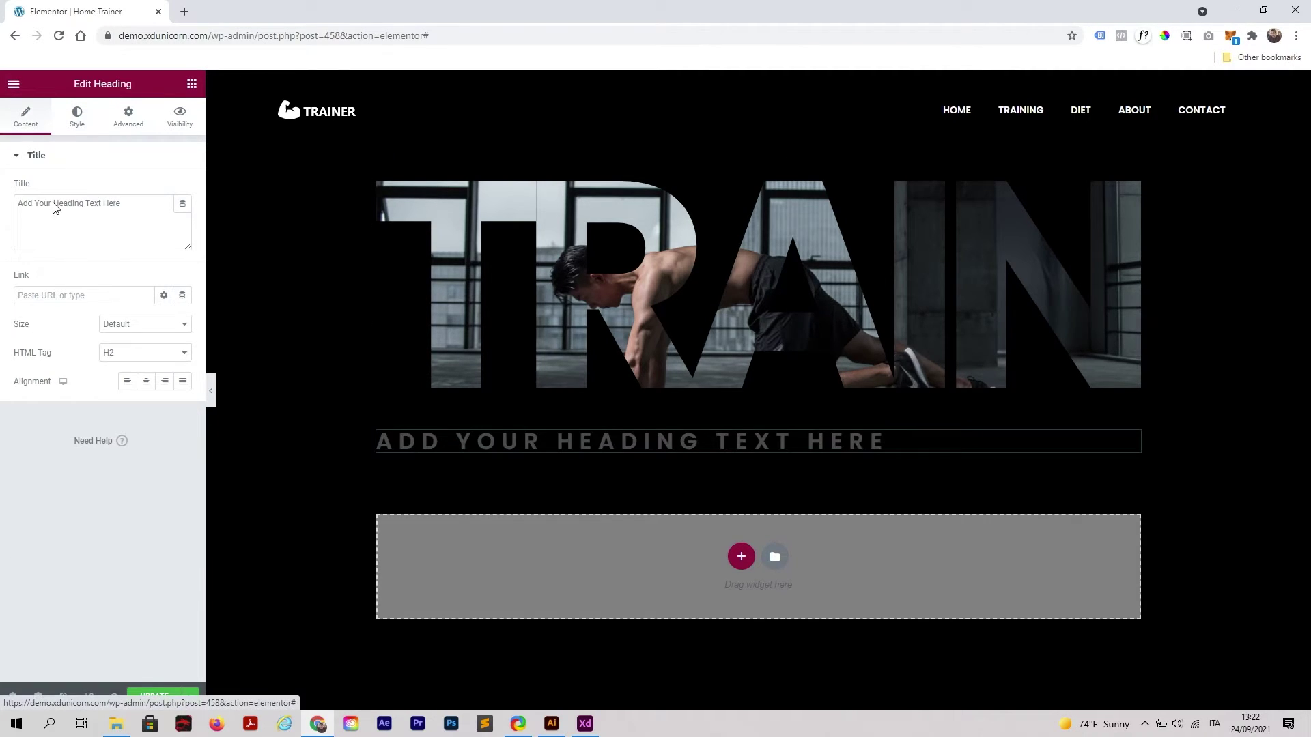
triple_click(134, 212)
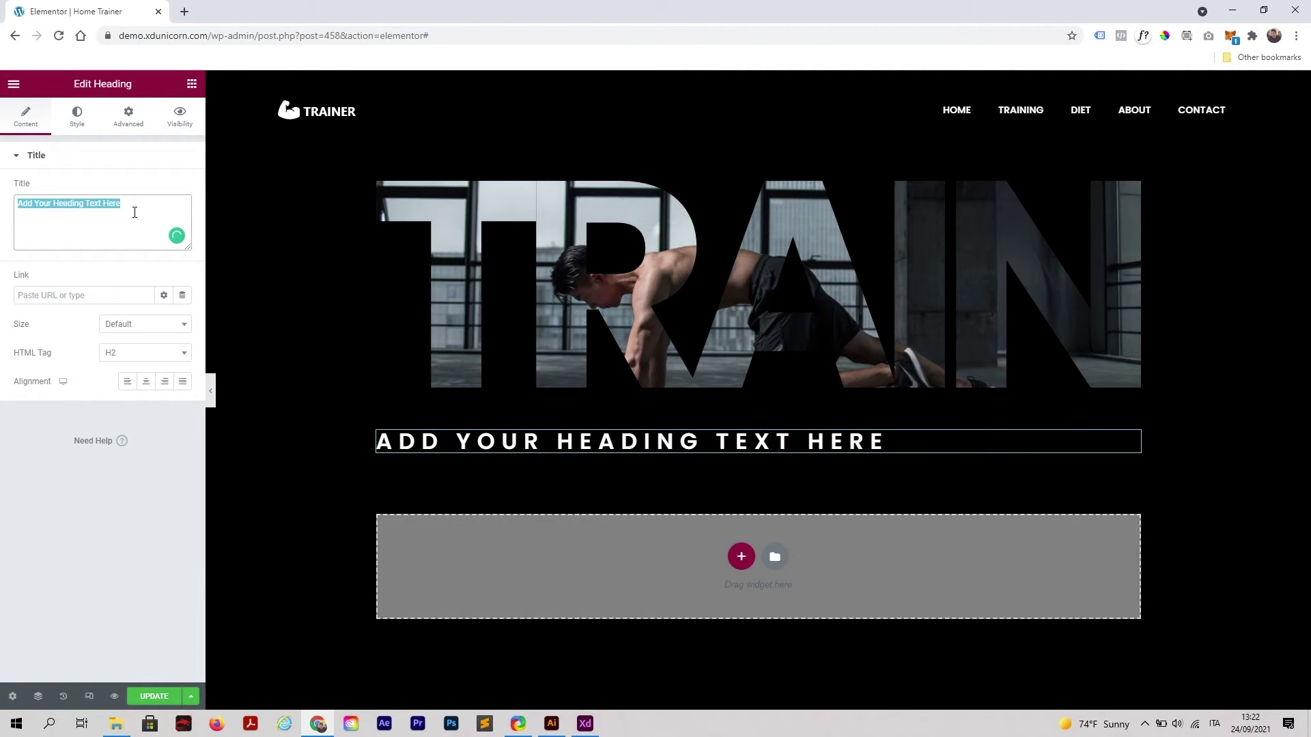
type("start your")
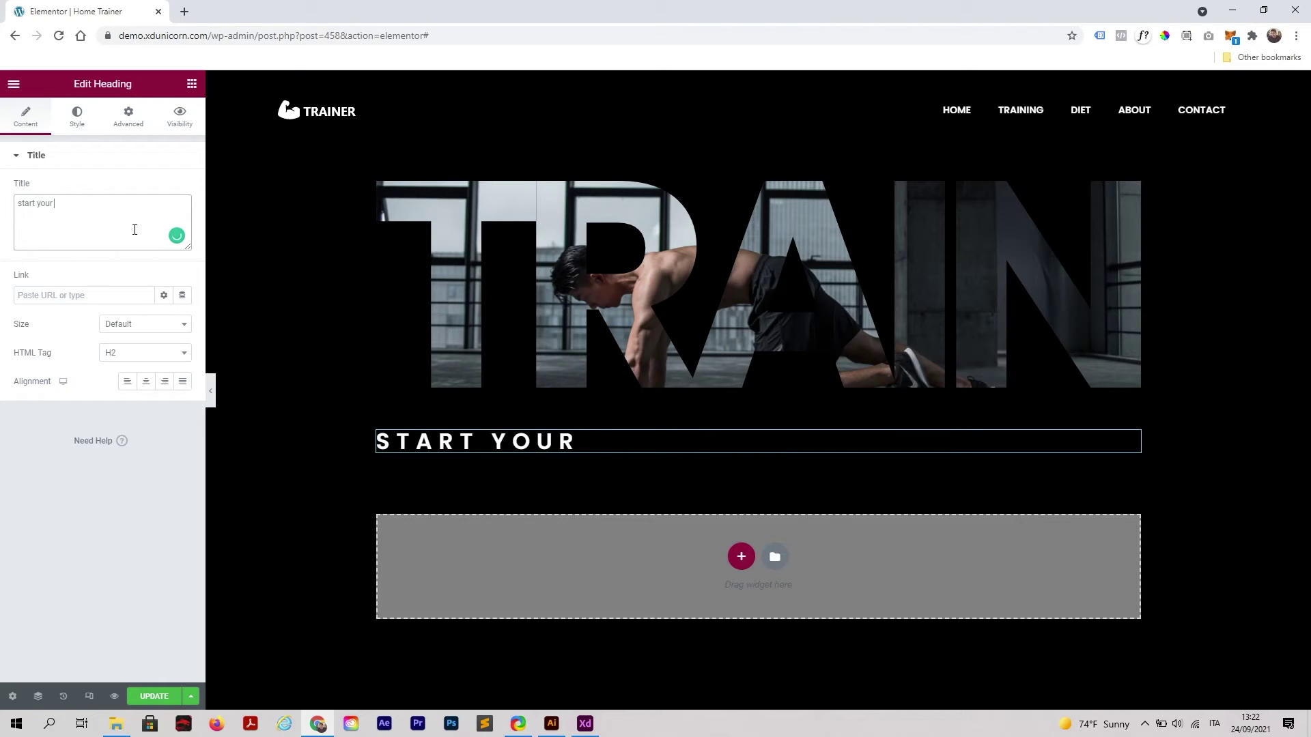
type(" tra")
key("BackSpace")
key("BackSpace")
key("BackSpace")
key("BackSpace")
- Set the heading's letter spacing to exactly 90
left_click(77, 119)
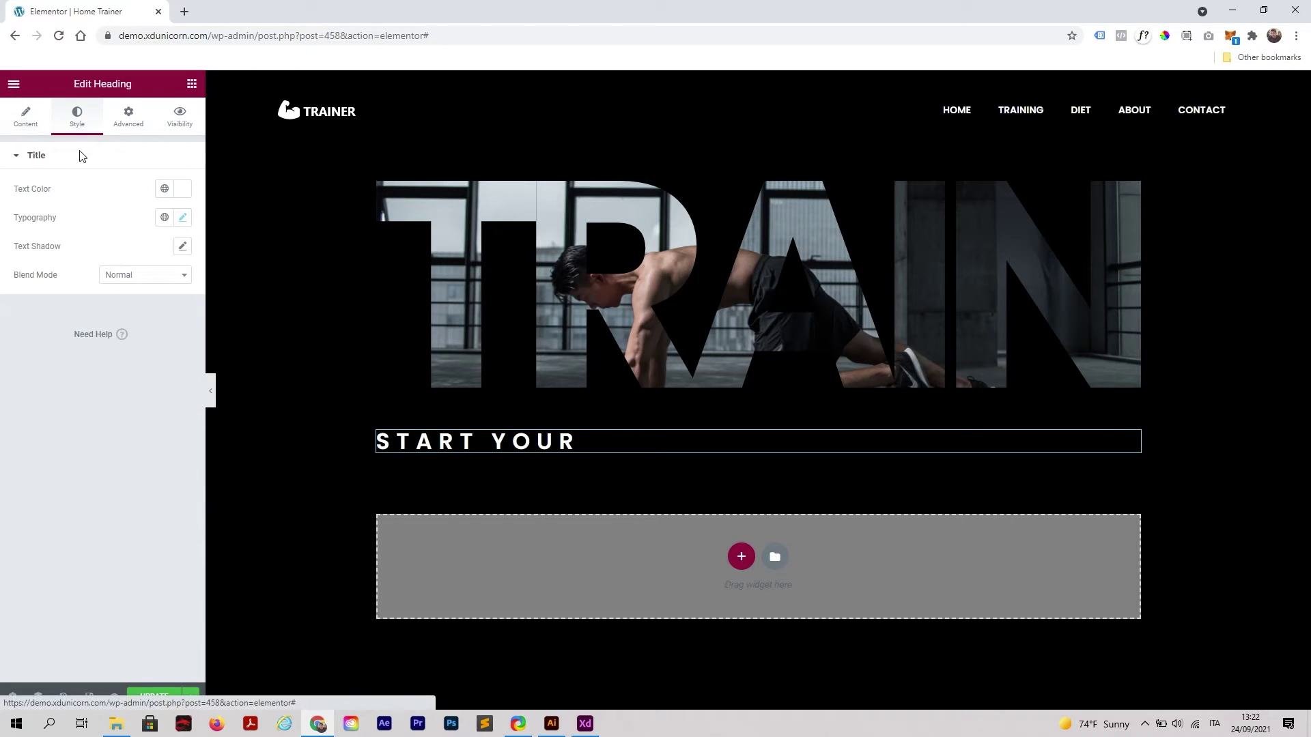
left_click(183, 219)
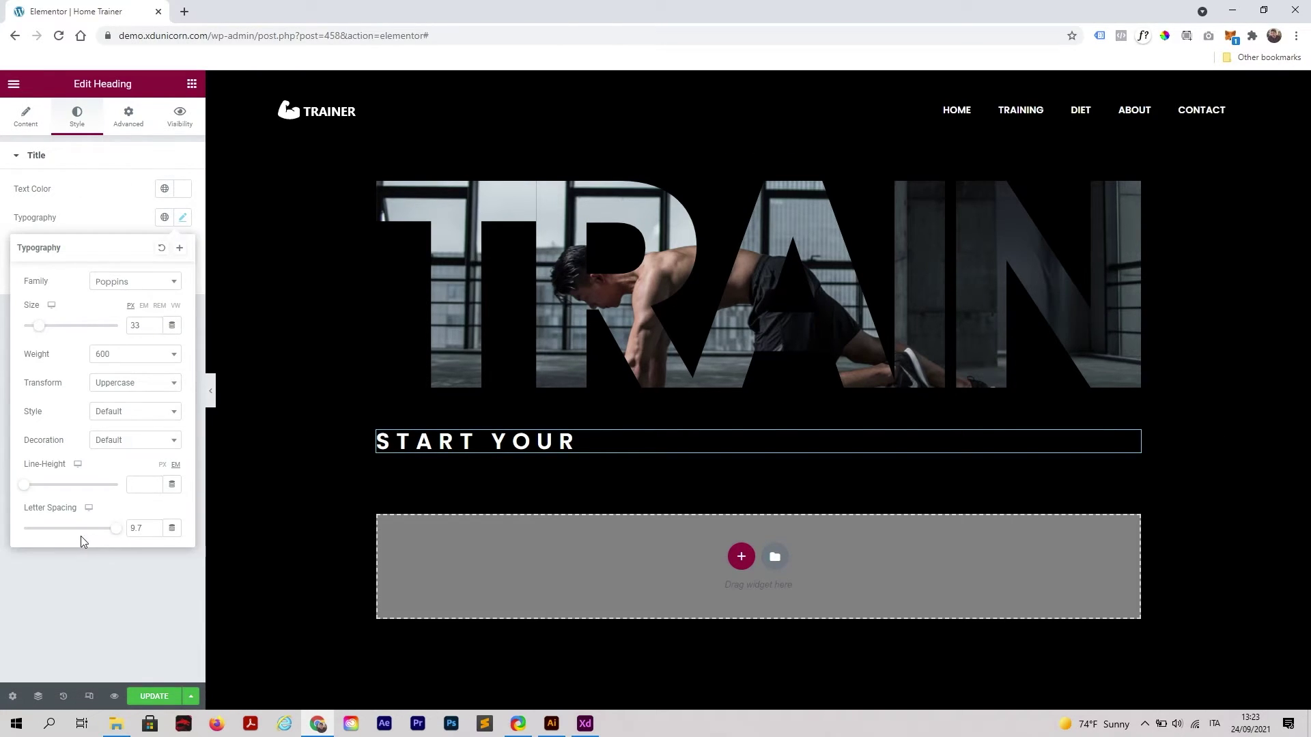
double_click(135, 532)
key("BackSpace")
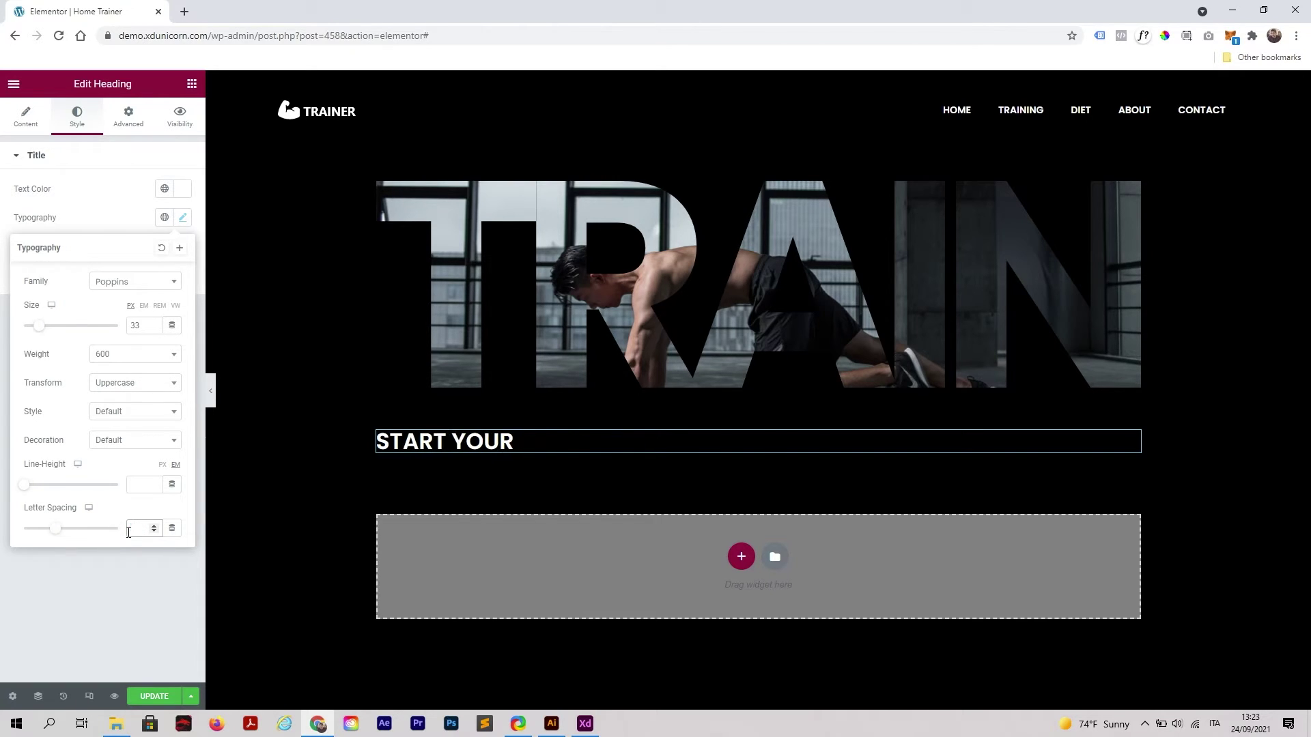
type("90")
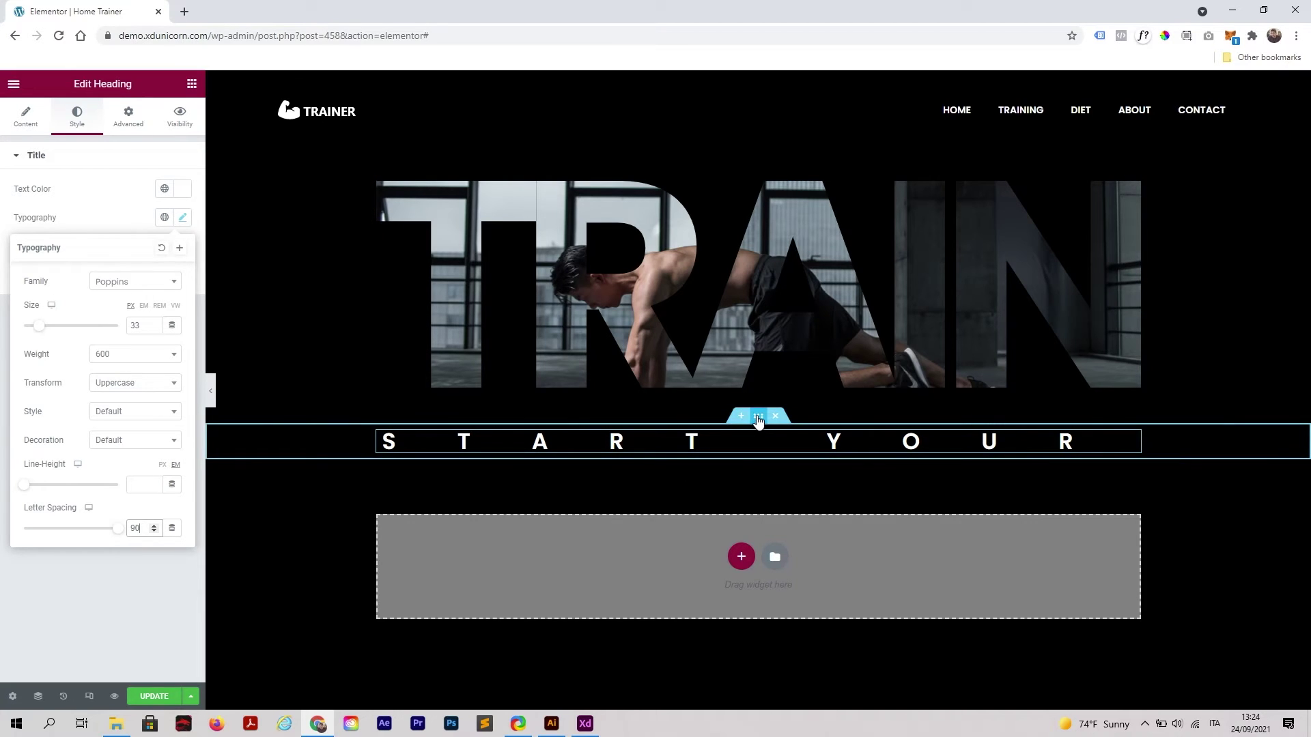
- Drag the START YOUR section above the TRAIN photo, unlink margins, set top to 8, and preview
left_click_drag(756, 420, 765, 198)
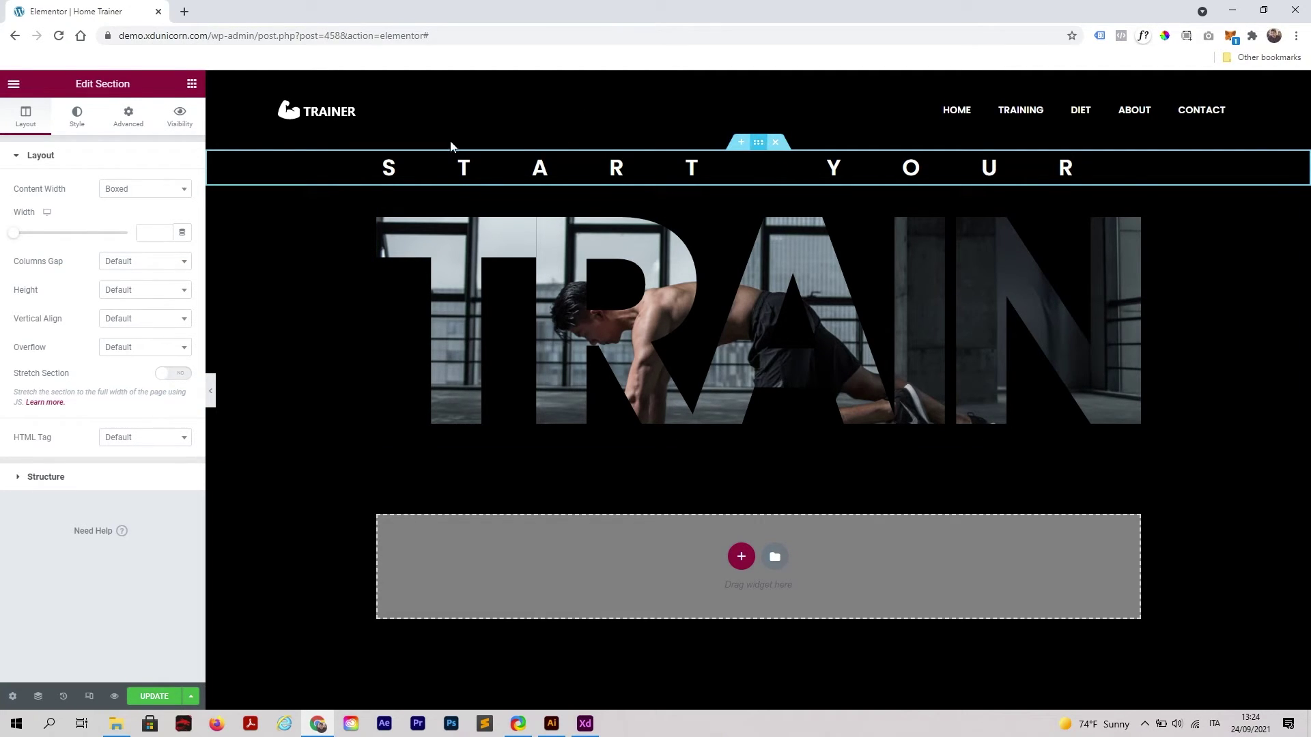
left_click(136, 125)
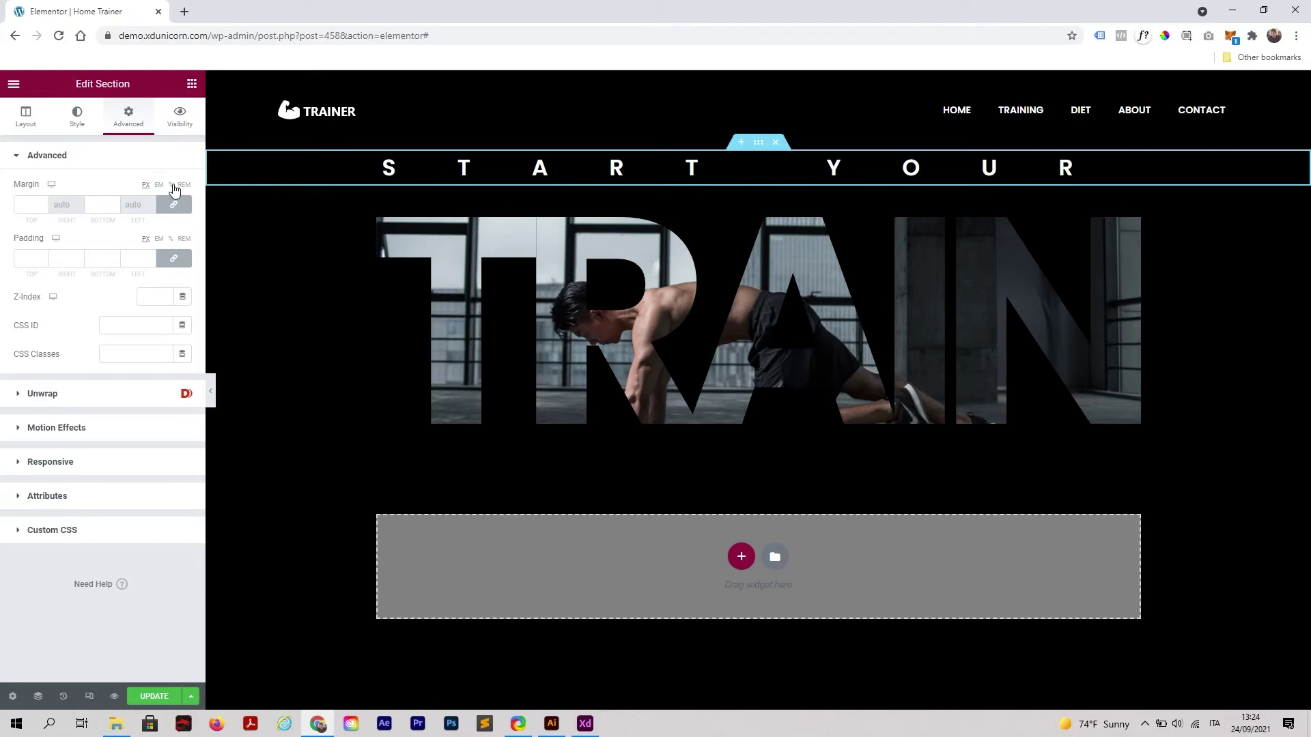
left_click(173, 204)
left_click(43, 202)
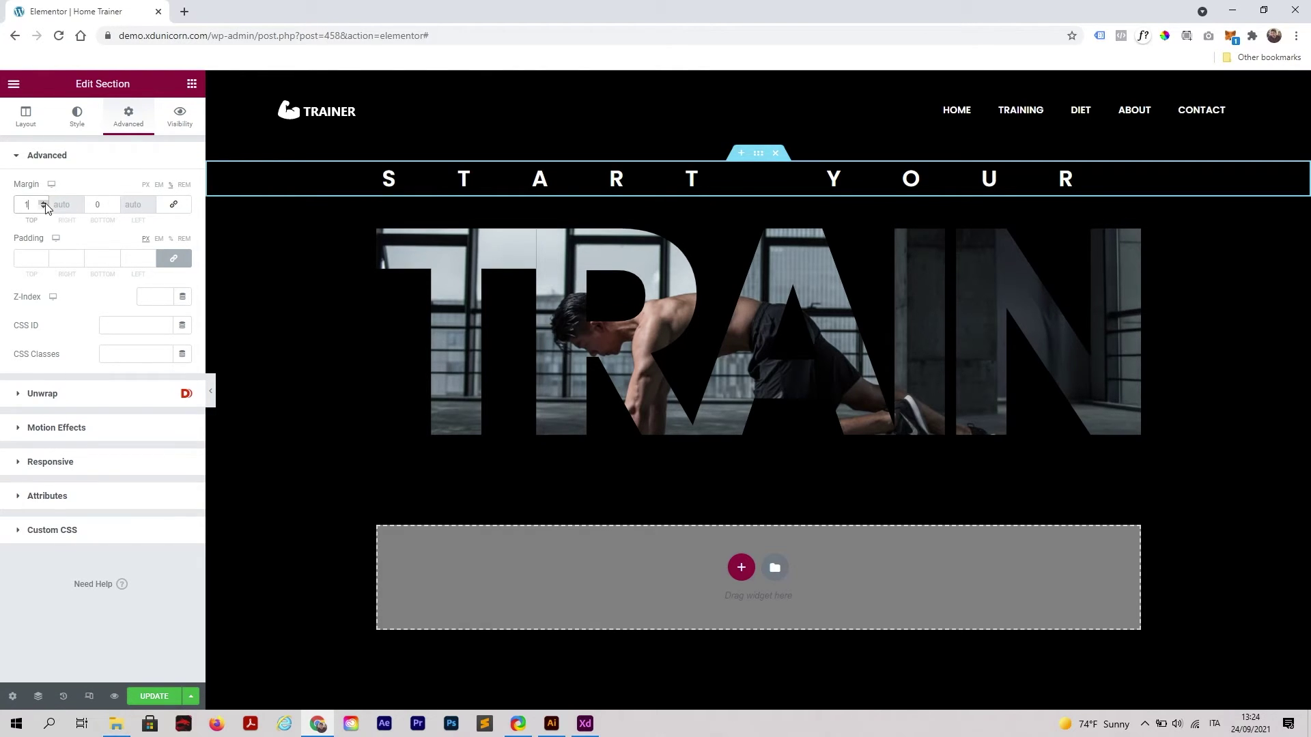
left_click(43, 202)
left_click(43, 202)
left_click(43, 202)
left_click(43, 202)
left_click(43, 202)
left_click(43, 202)
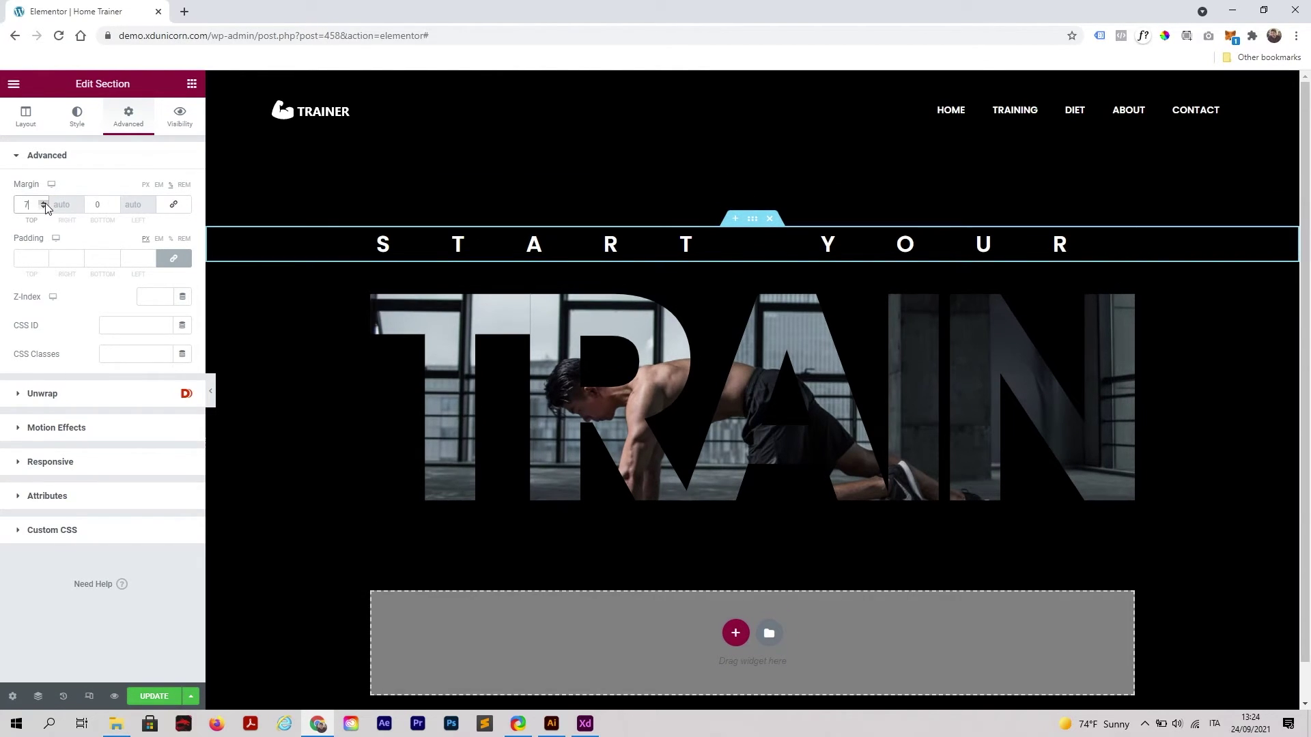
left_click(43, 203)
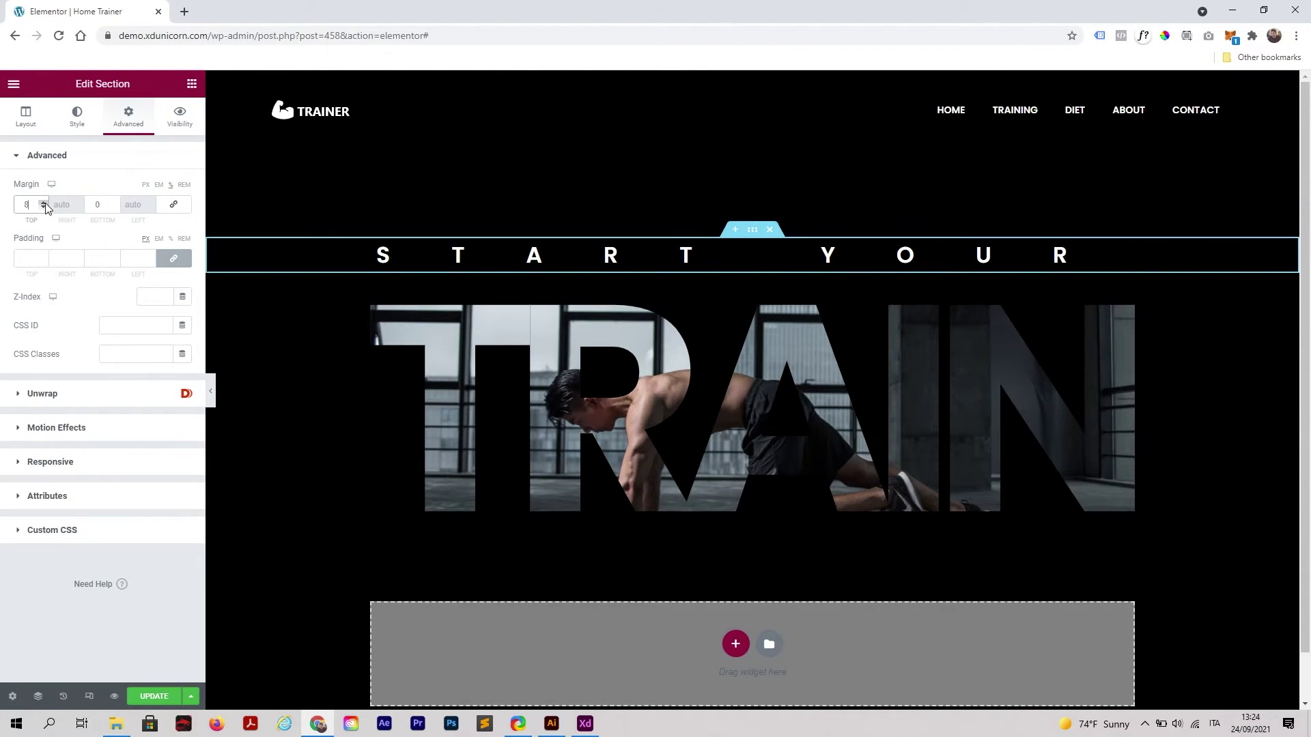
left_click(211, 391)
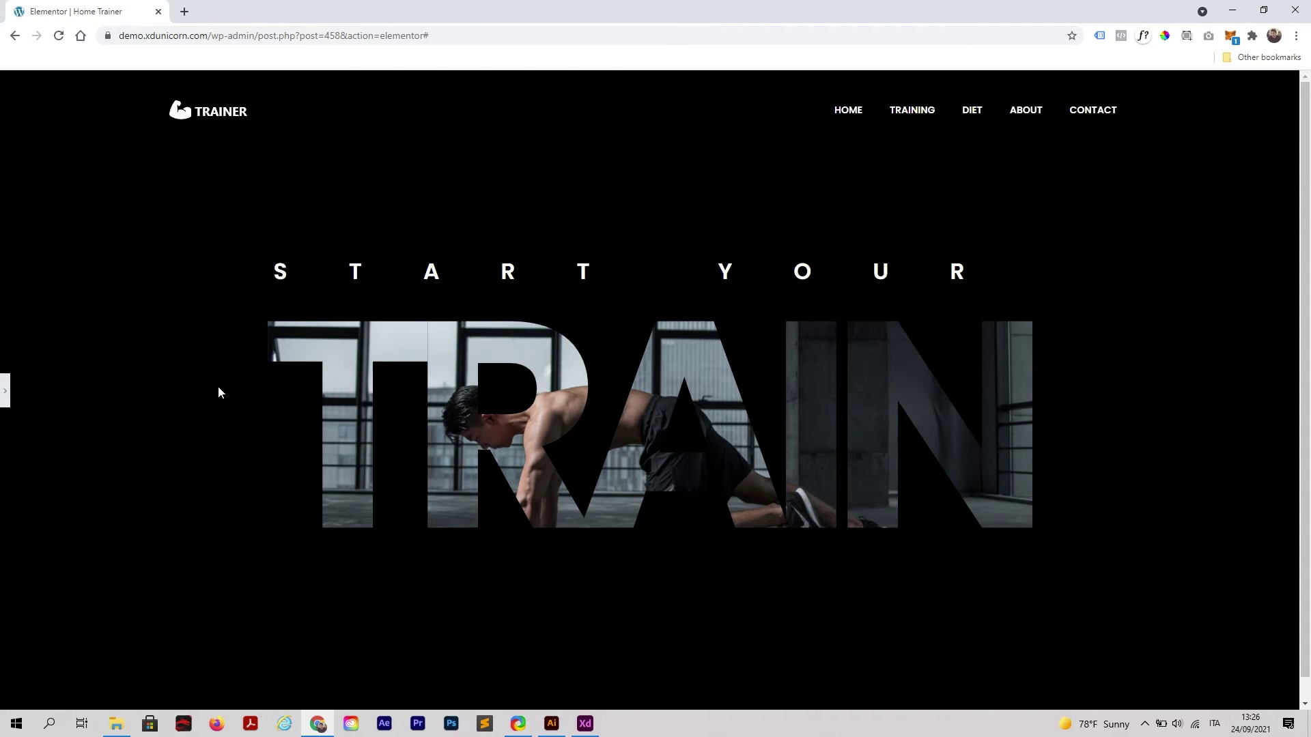
- Bring the editor panel back and switch the preview to mobile phone width
left_click(5, 393)
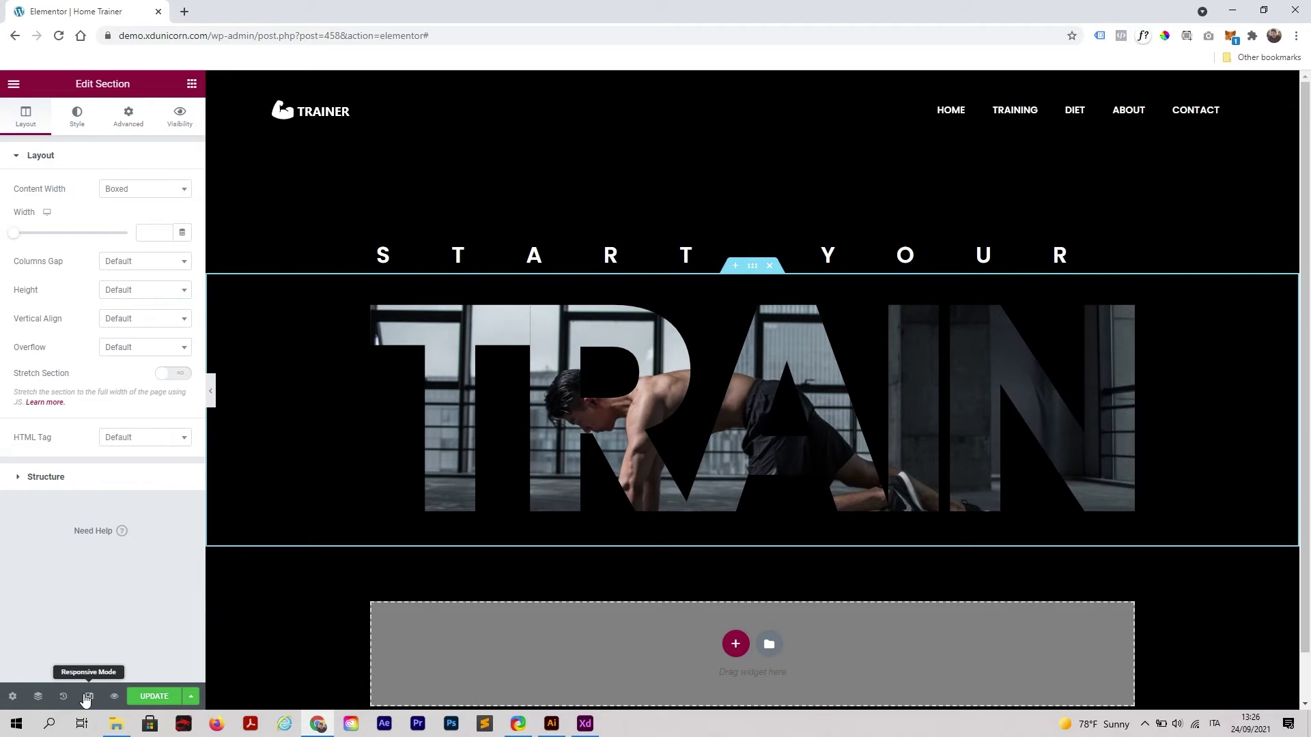
left_click(89, 696)
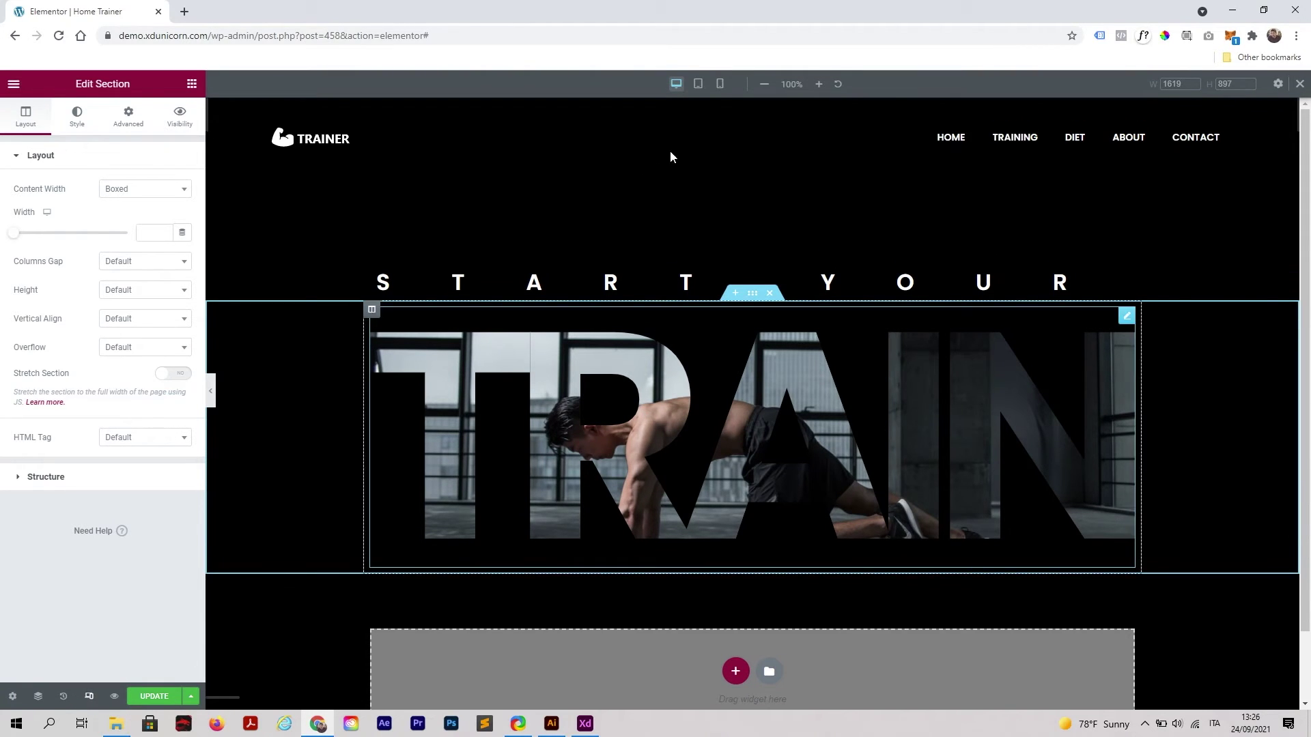
left_click(719, 85)
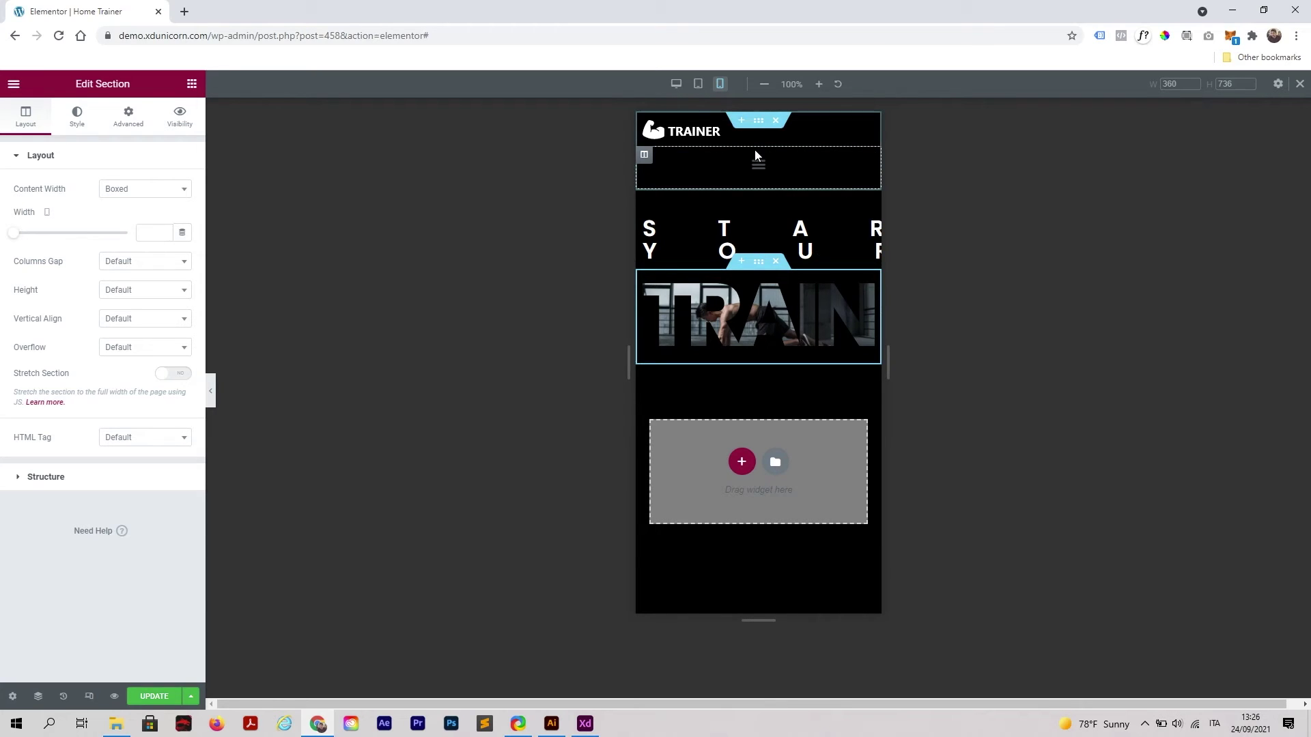
- Set both the TRAINER logo column and the menu column to 50% width on mobile
left_click(644, 123)
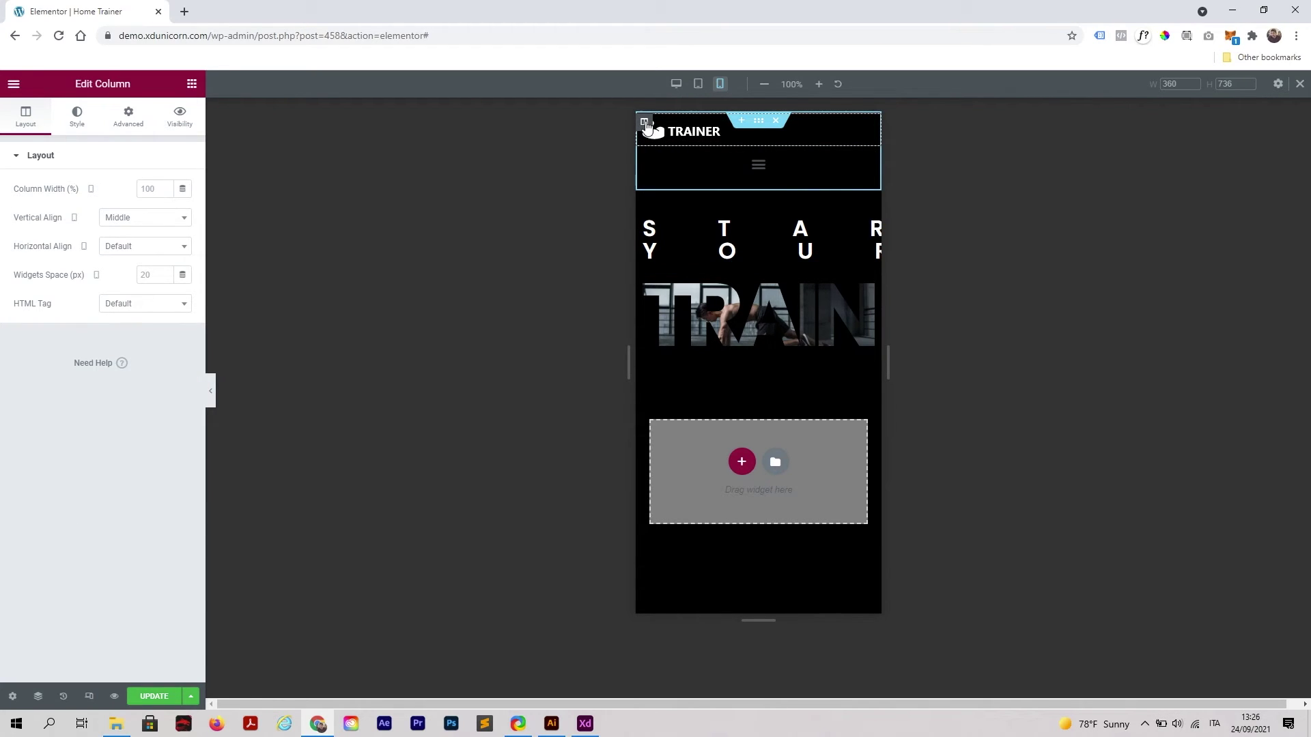
left_click(157, 189)
type("50")
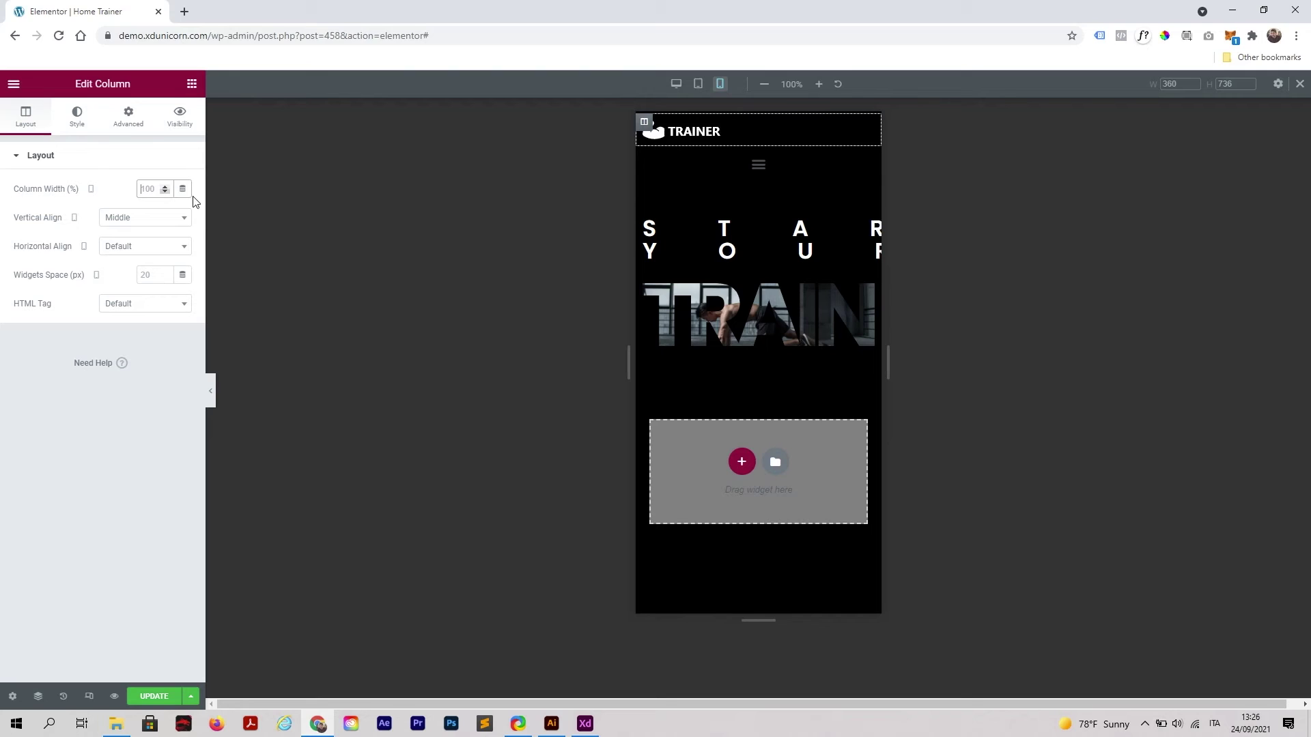
left_click(644, 156)
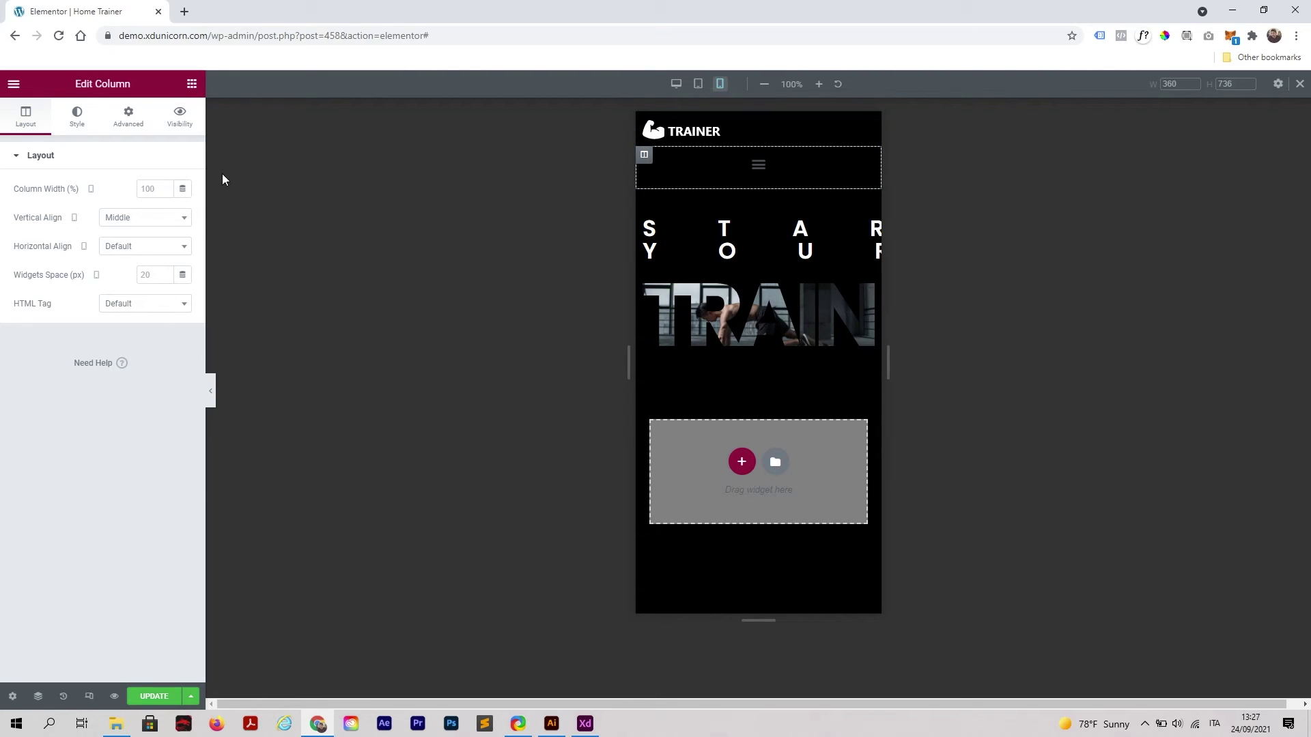
left_click(149, 190)
type("50")
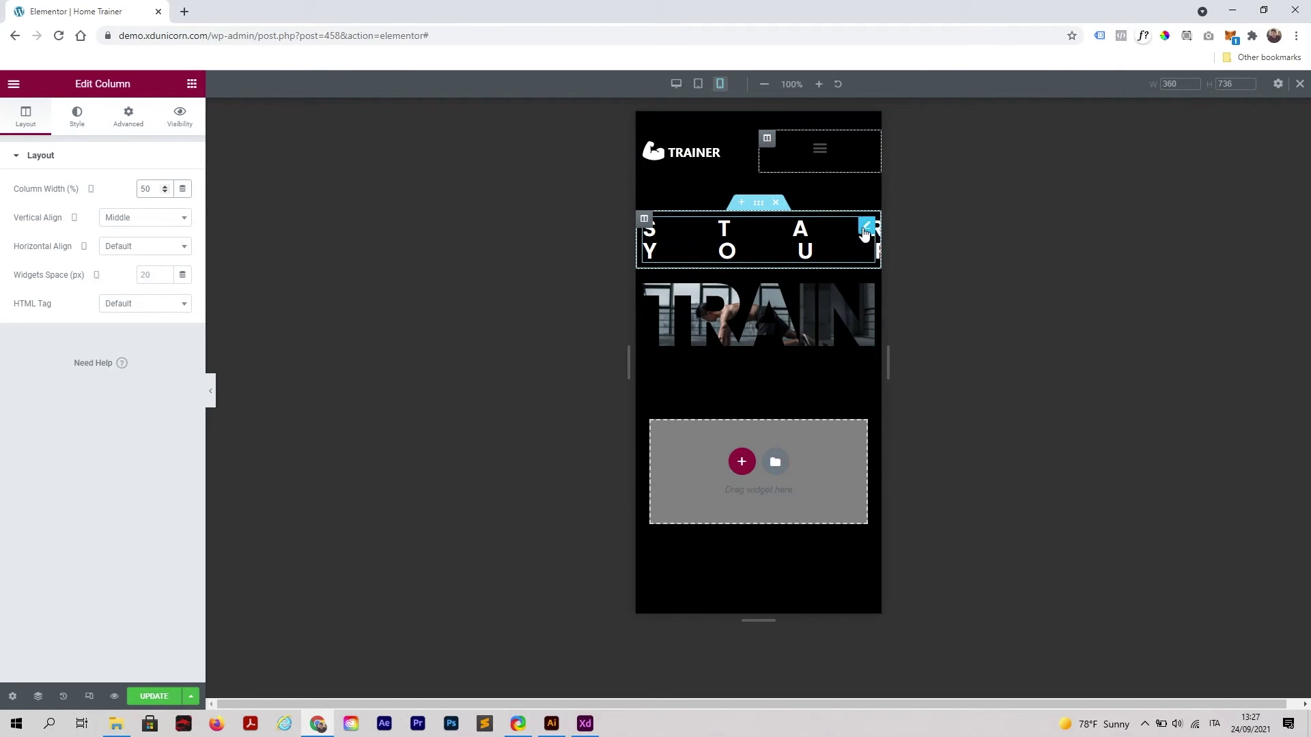
- Set the START YOUR heading's mobile letter spacing to 12 and preview it with the panel hidden
left_click(865, 231)
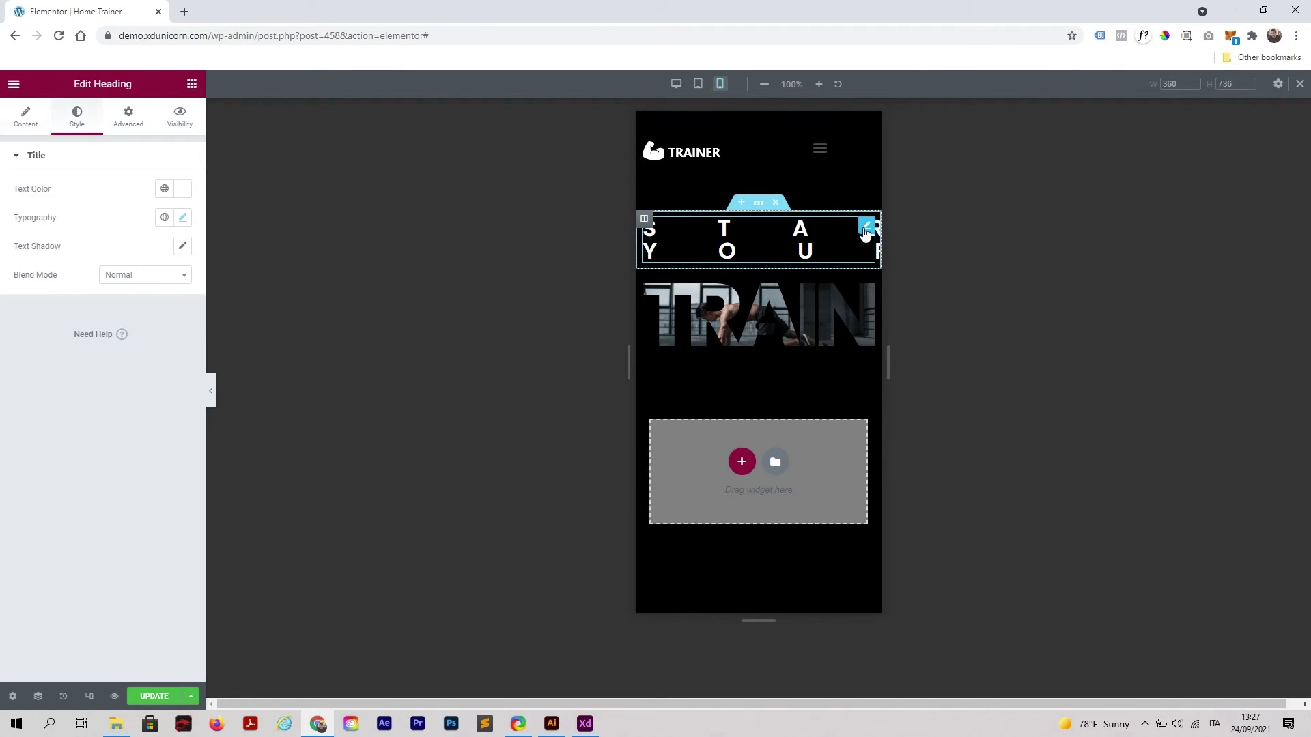
left_click(182, 219)
left_click_drag(118, 530, 133, 529)
left_click(154, 525)
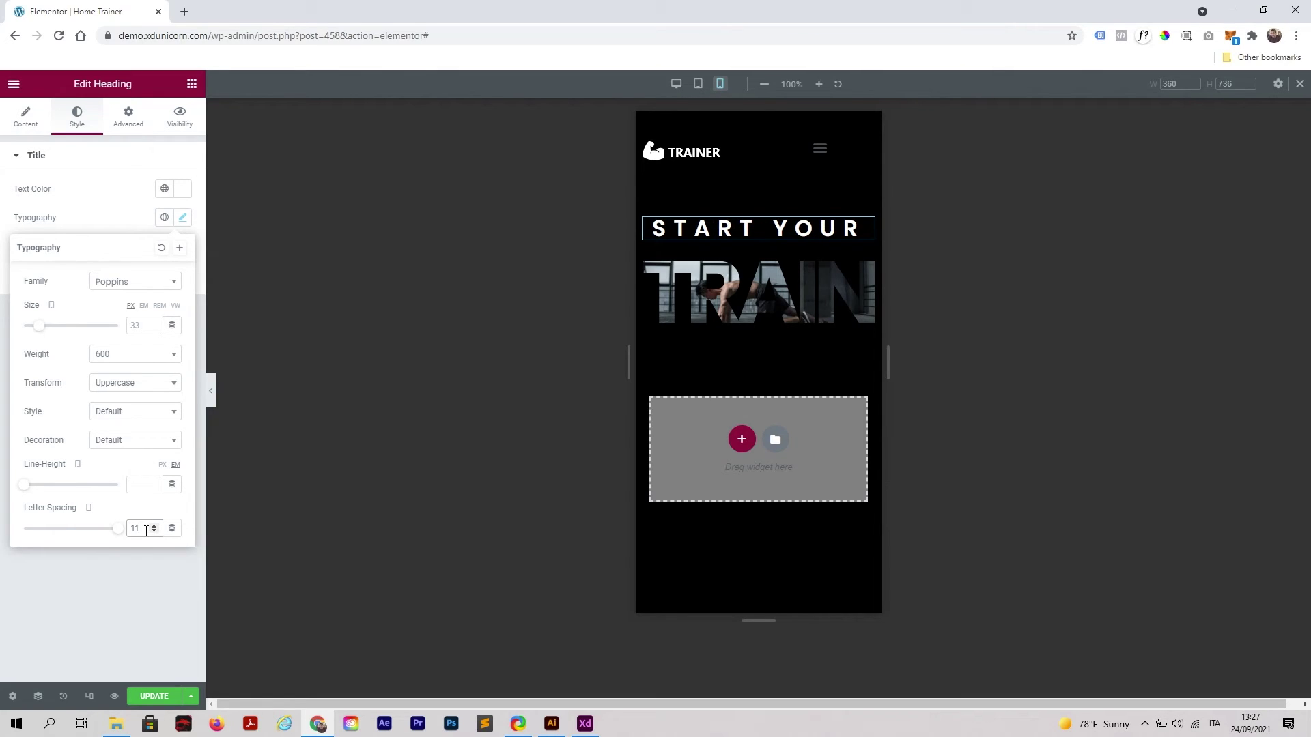
key("Up")
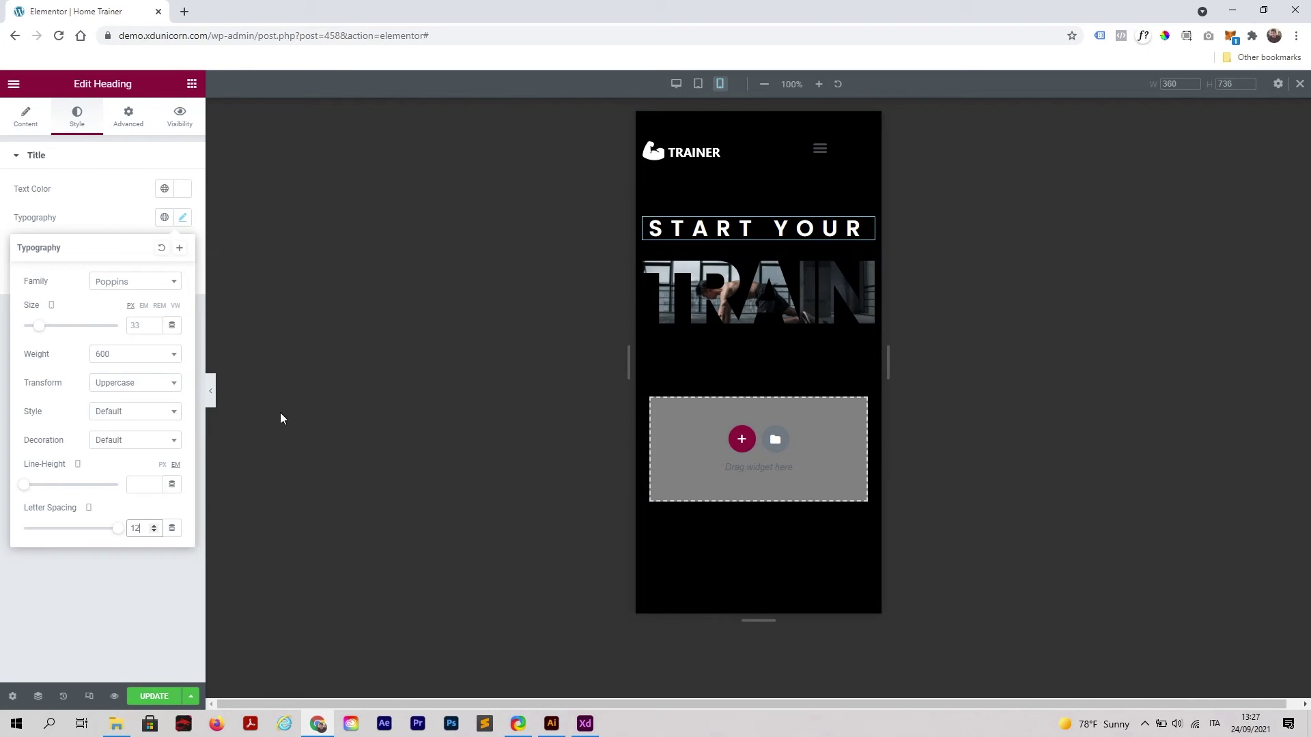
left_click(211, 390)
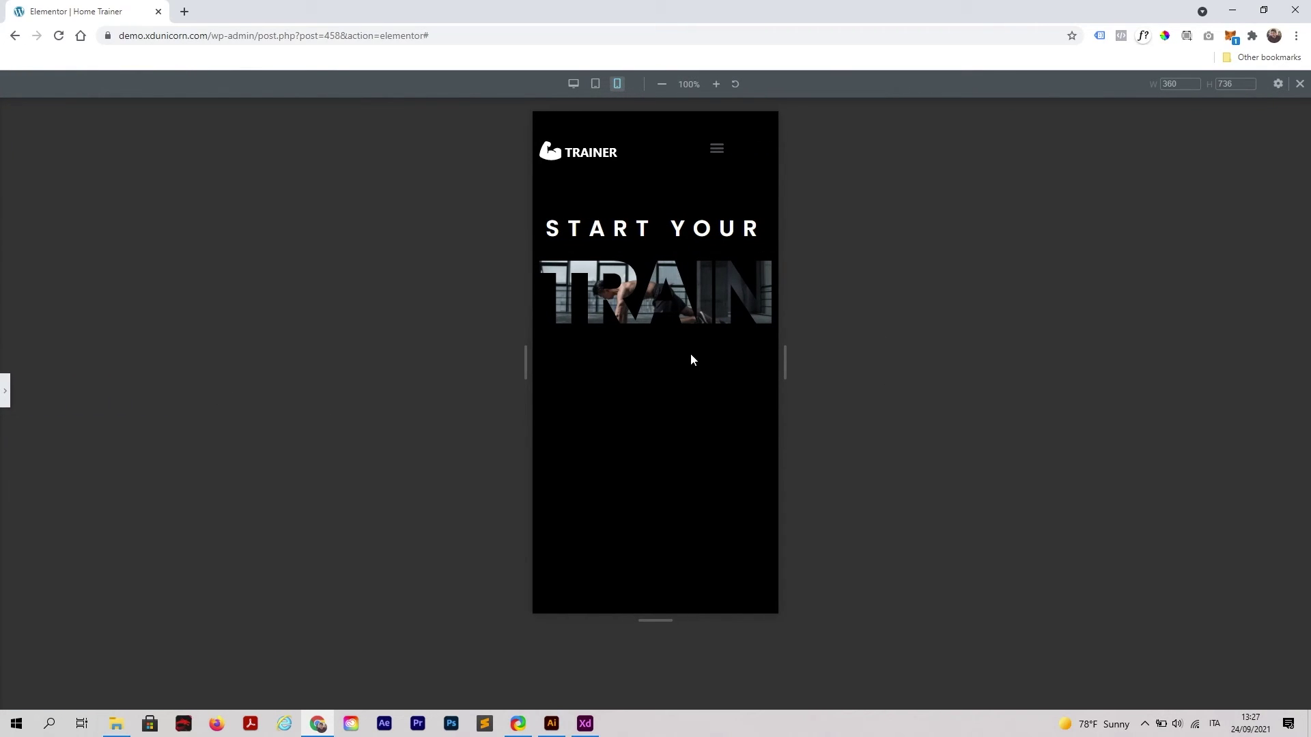
left_click(5, 390)
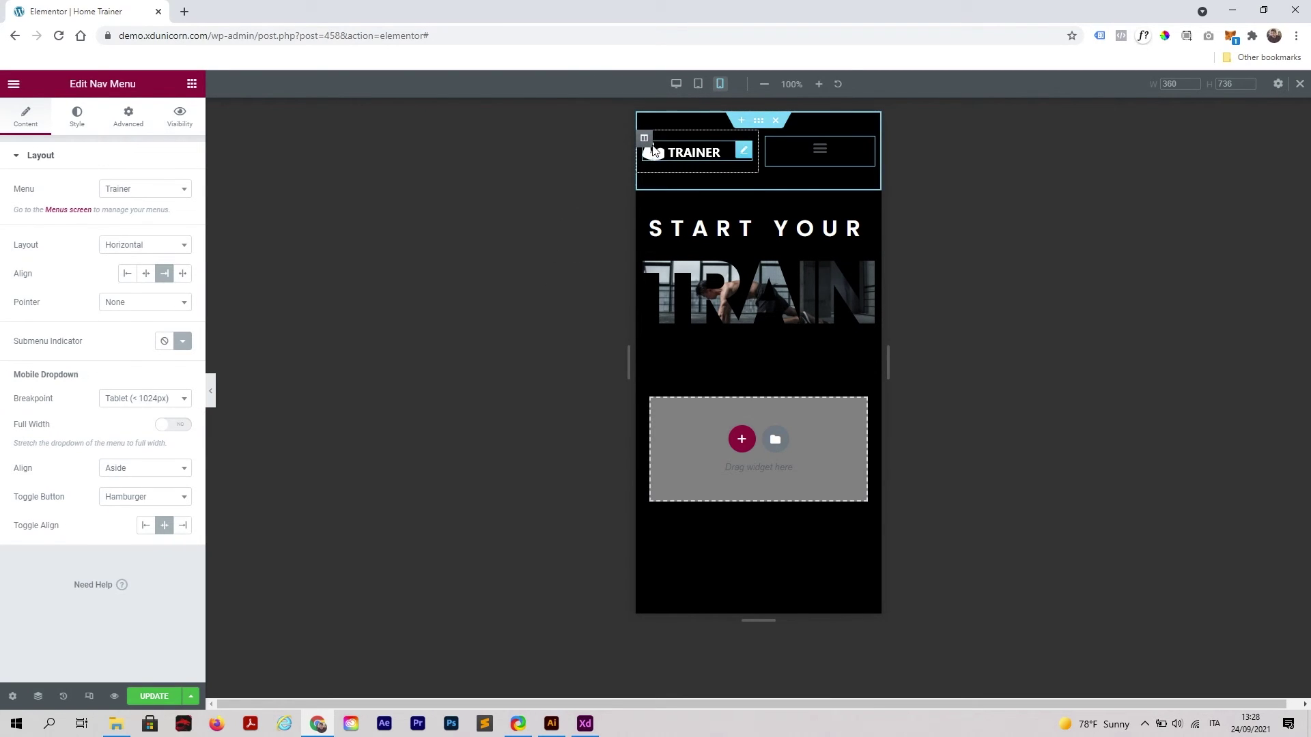
- Give the TRAINER logo column a left padding of 10% on mobile
left_click(643, 140)
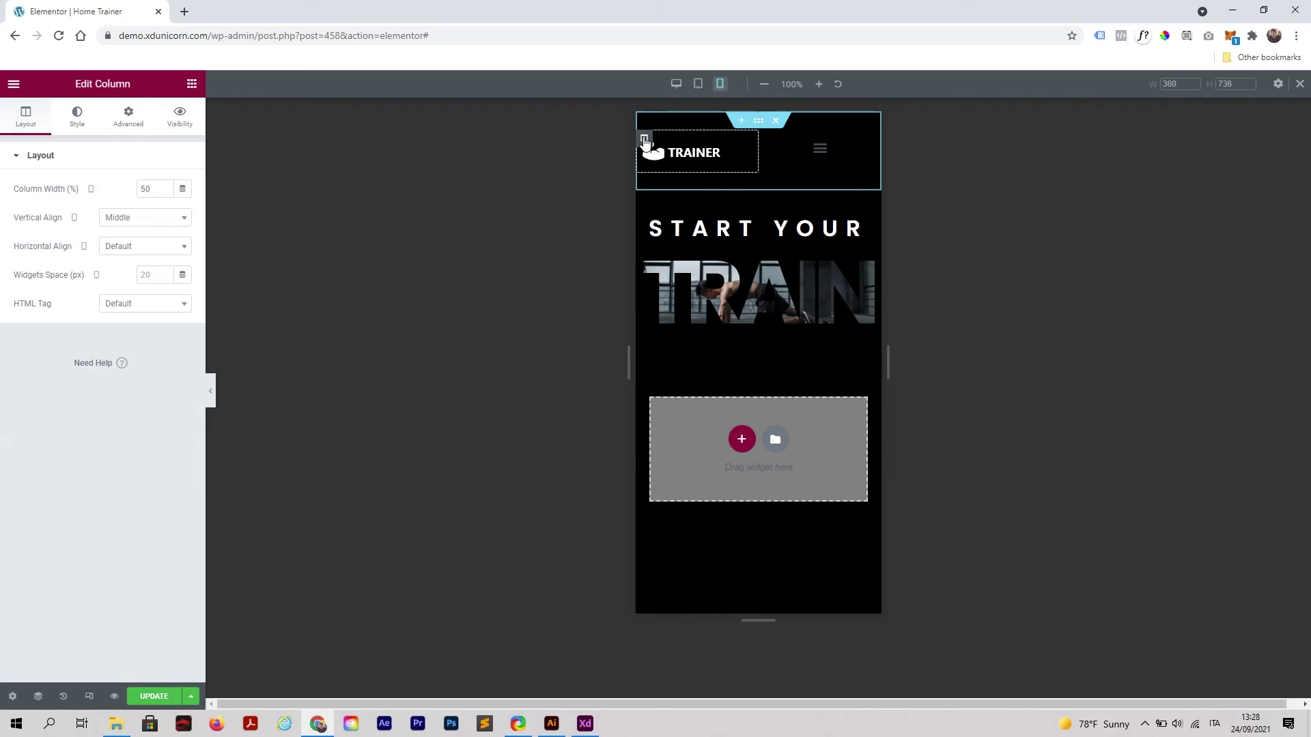
left_click(122, 127)
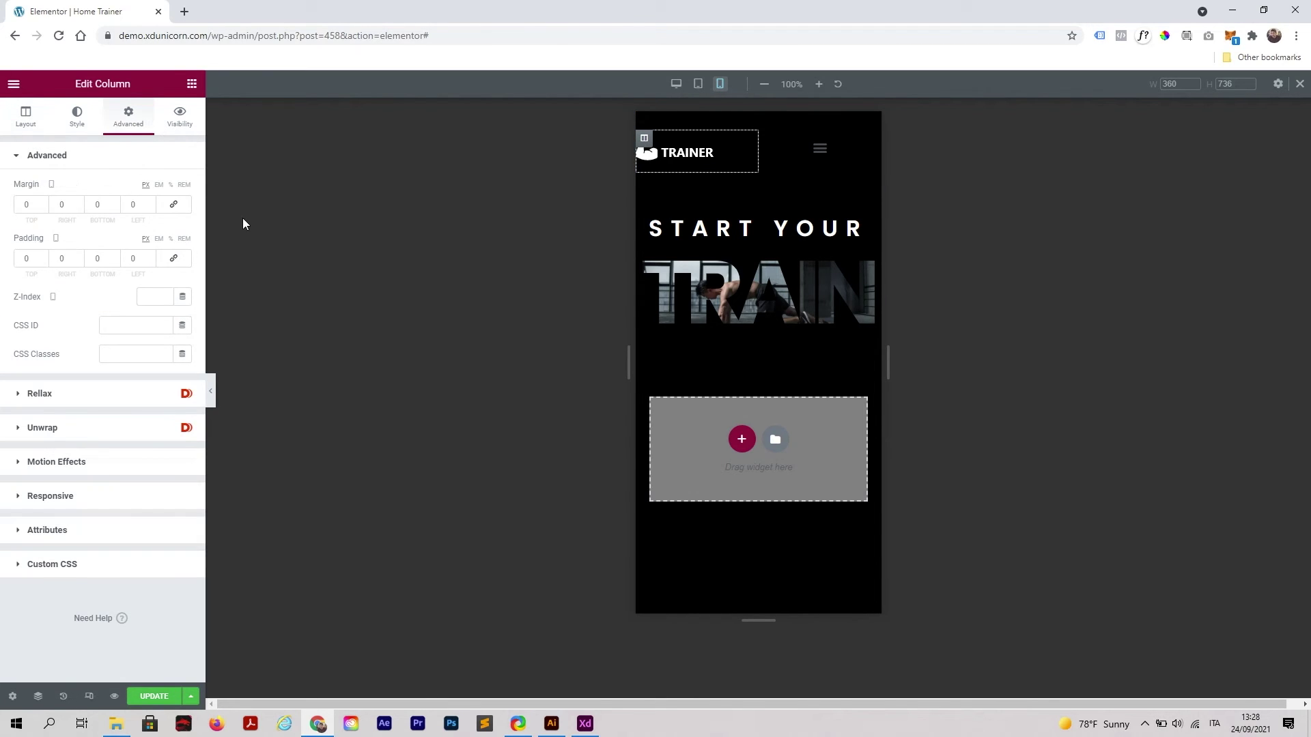
left_click(171, 240)
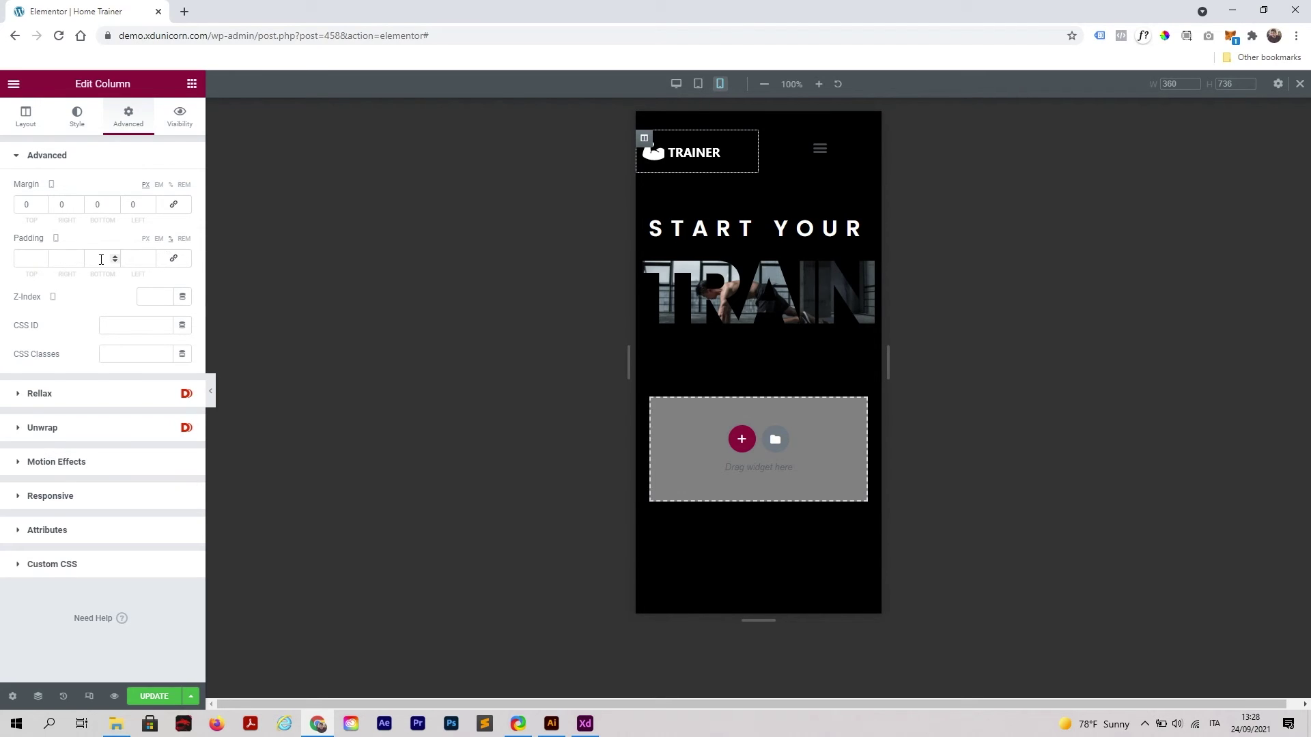
left_click(150, 258)
left_click(151, 258)
left_click(150, 257)
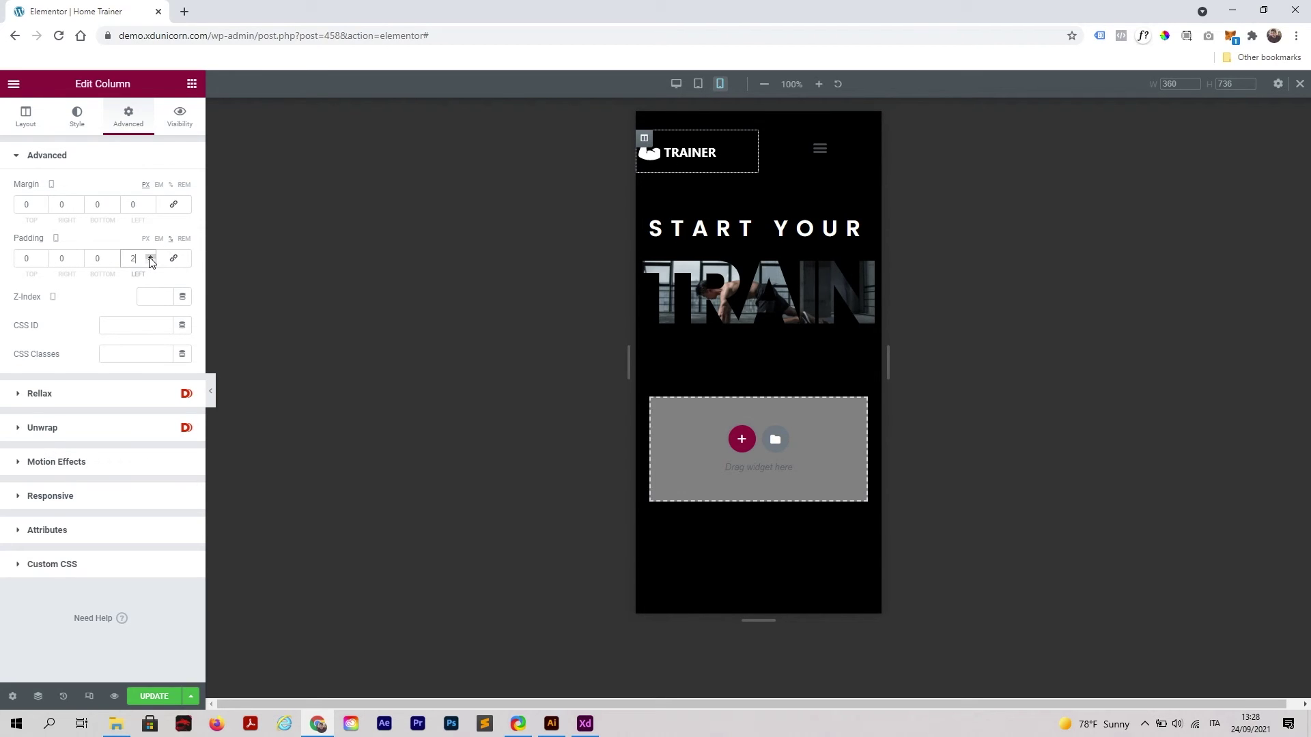
left_click(150, 257)
left_click(150, 257)
left_click(150, 258)
left_click(150, 257)
left_click(151, 257)
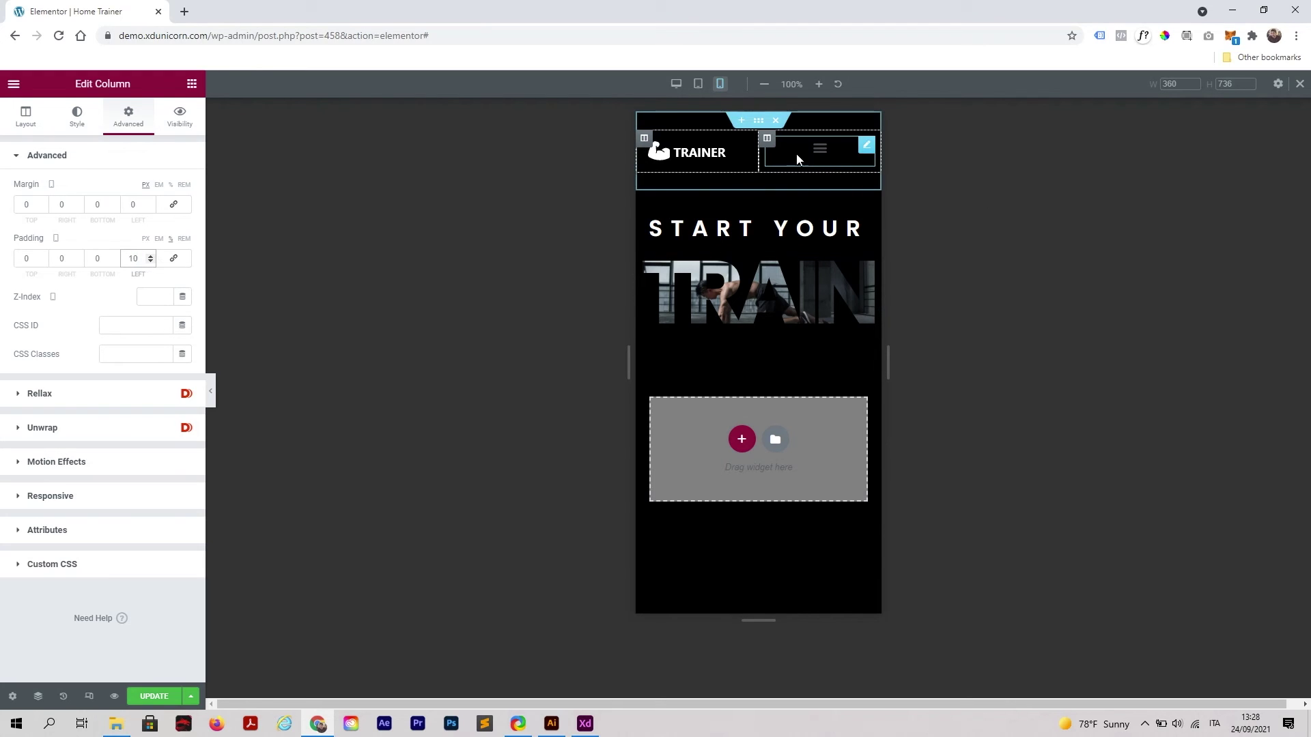
- Check the menu column's padding with values unlinked, then select the Nav Menu widget
left_click(767, 141)
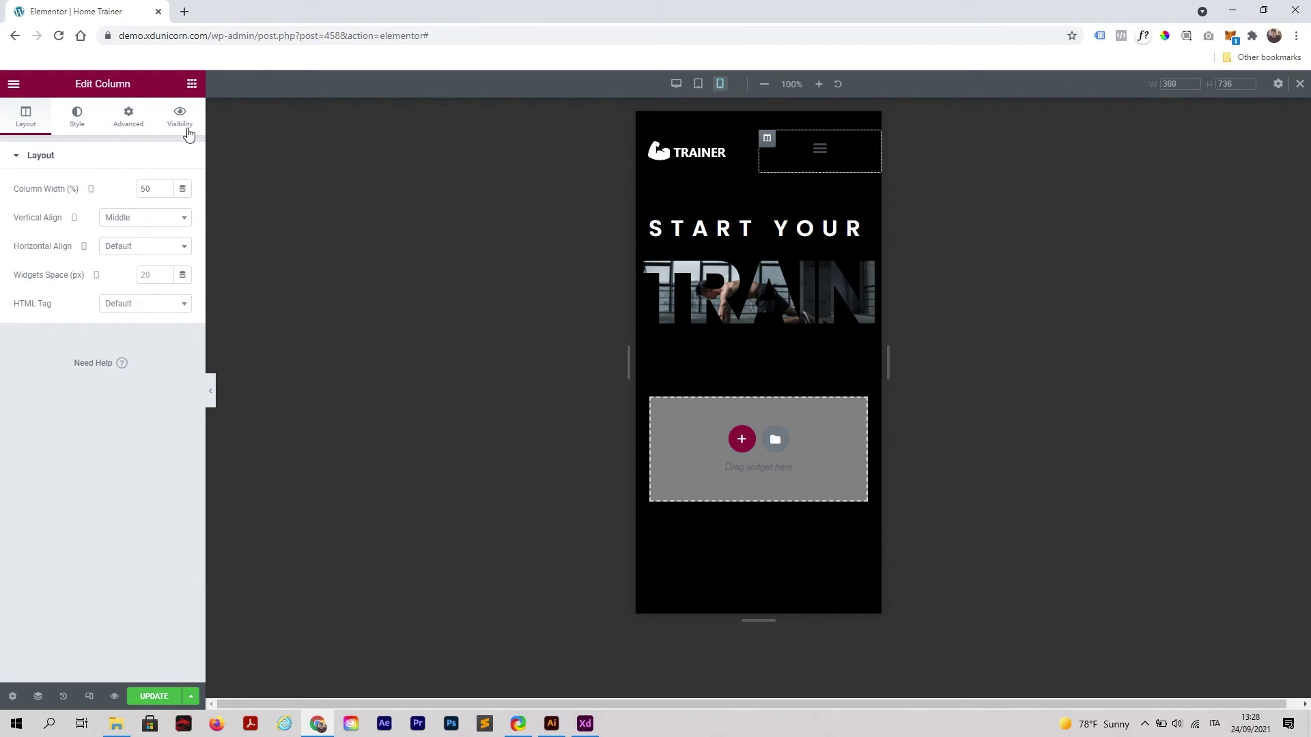
left_click(136, 124)
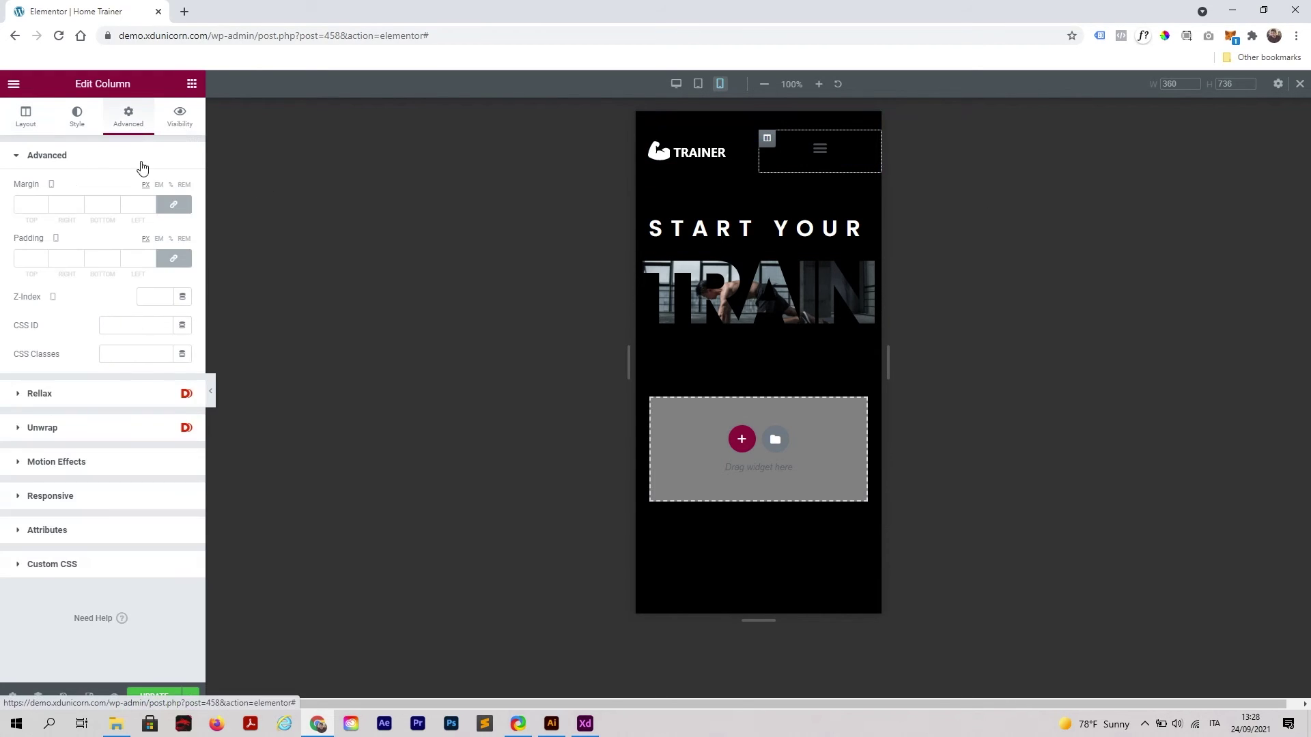
left_click(174, 258)
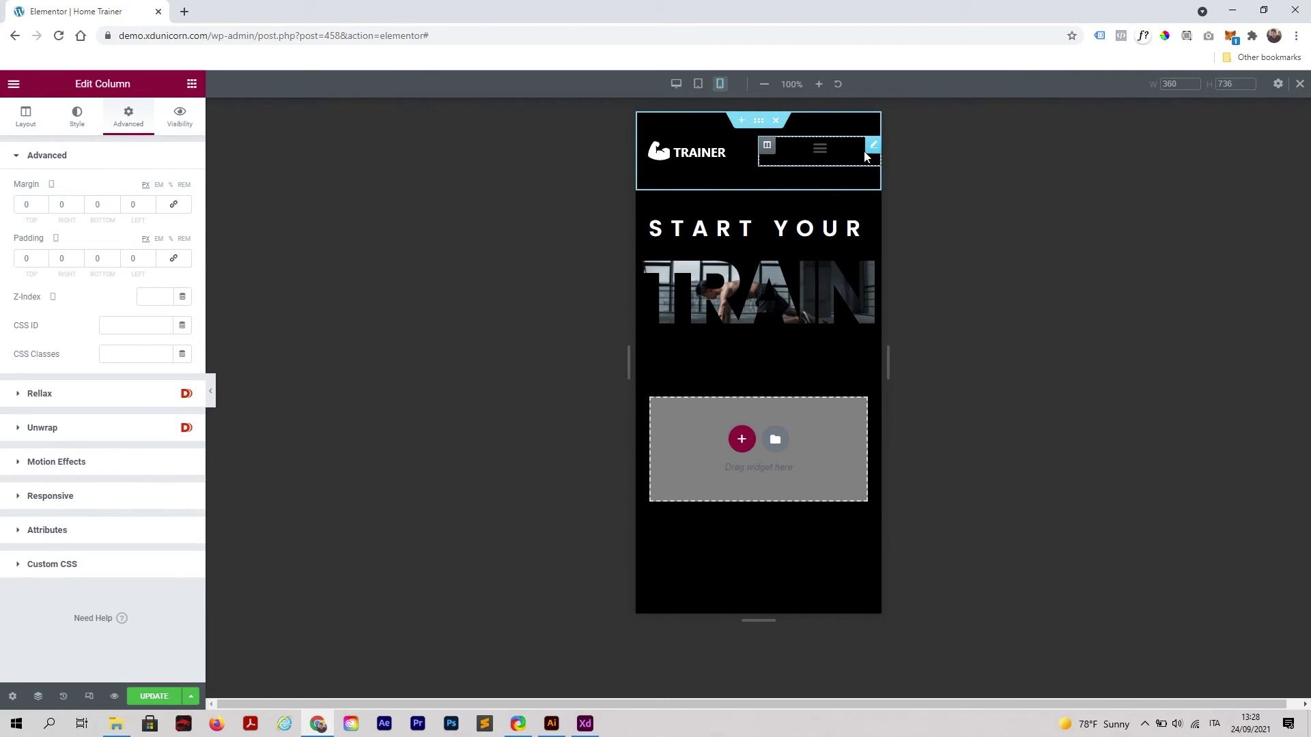
left_click(873, 145)
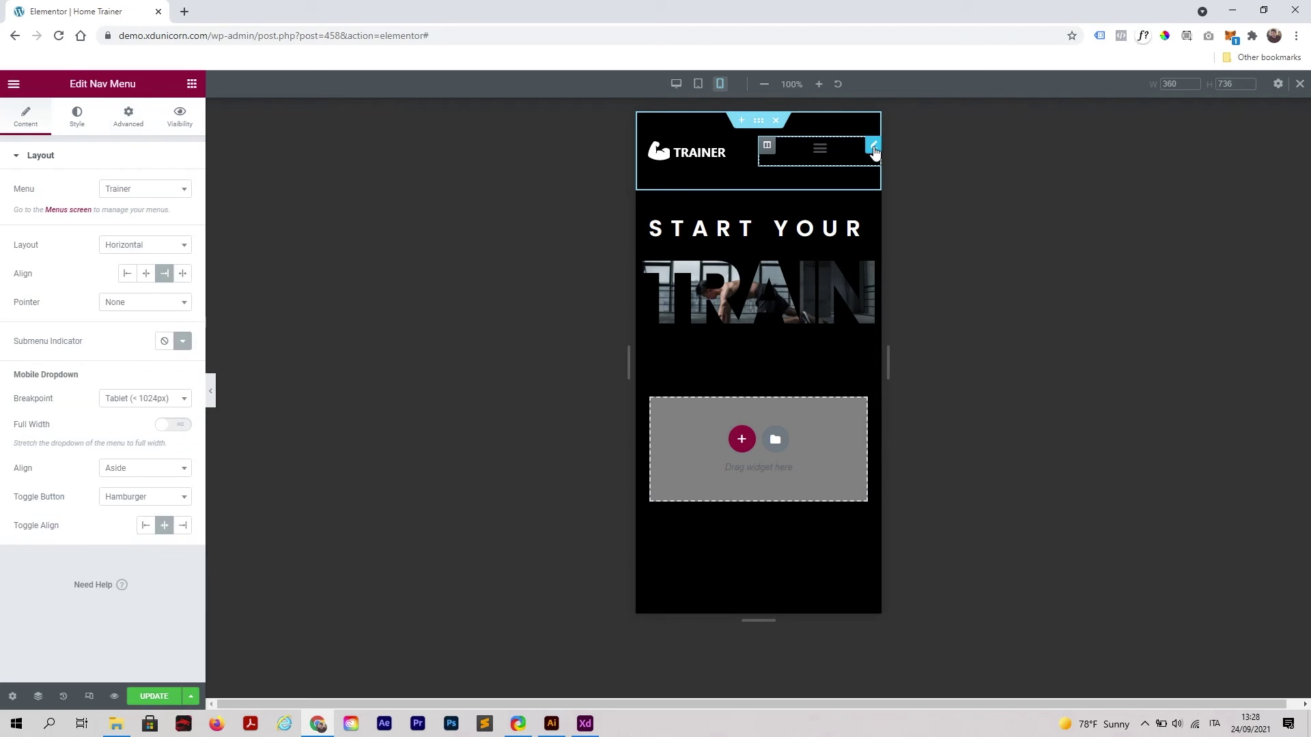
- Make the Nav Menu's hamburger toggle button colour white (#FFFFFF)
left_click(825, 153)
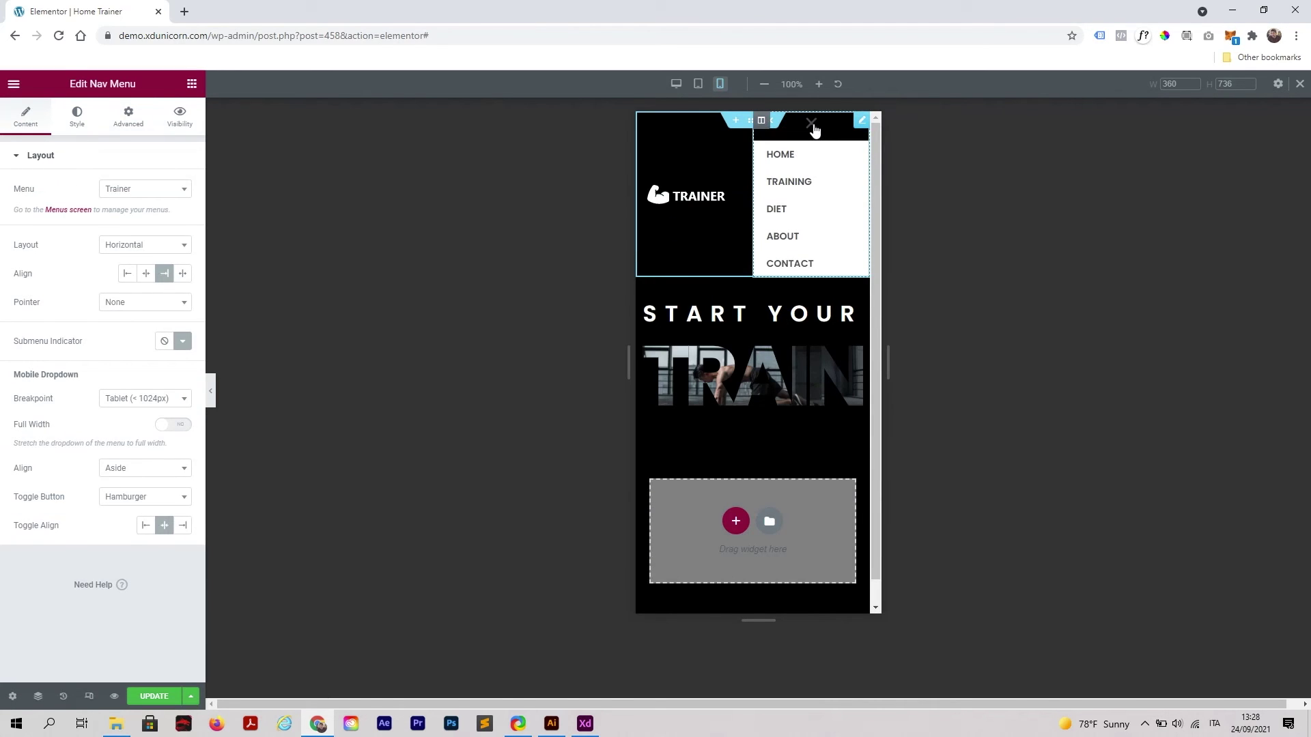
left_click(812, 125)
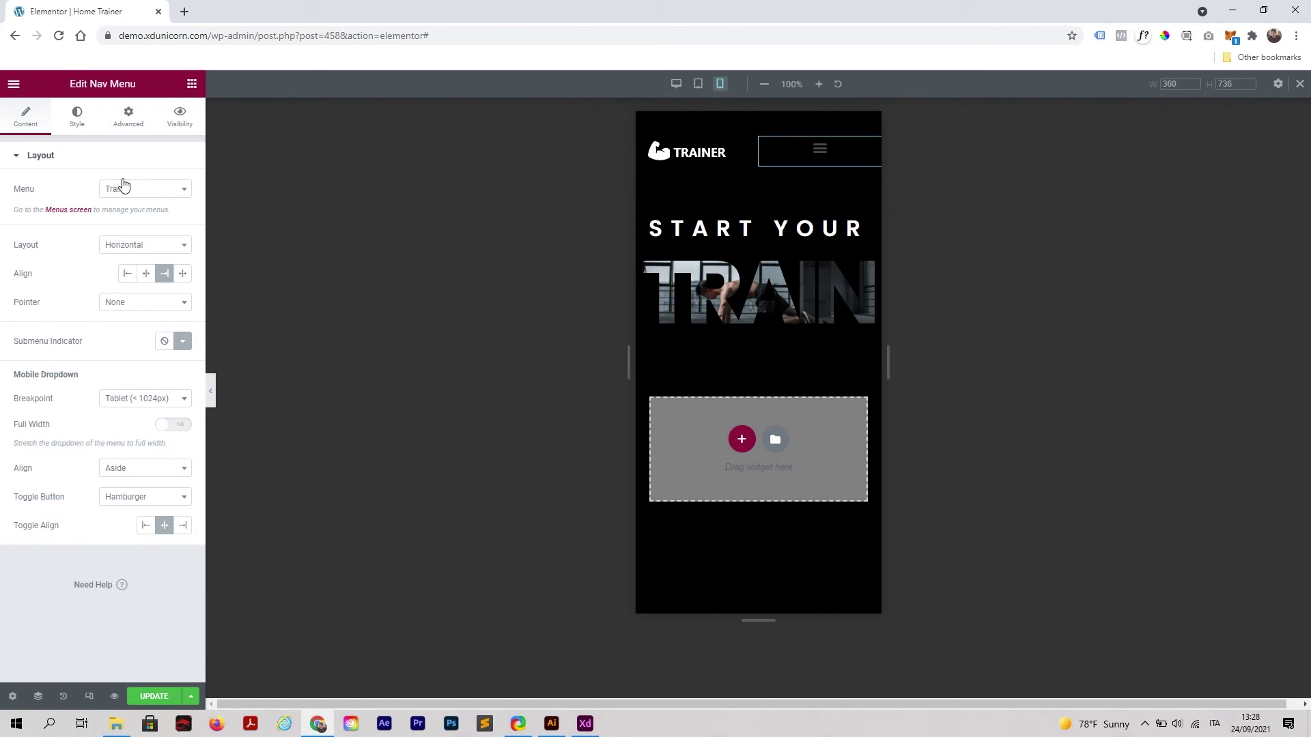
left_click(77, 117)
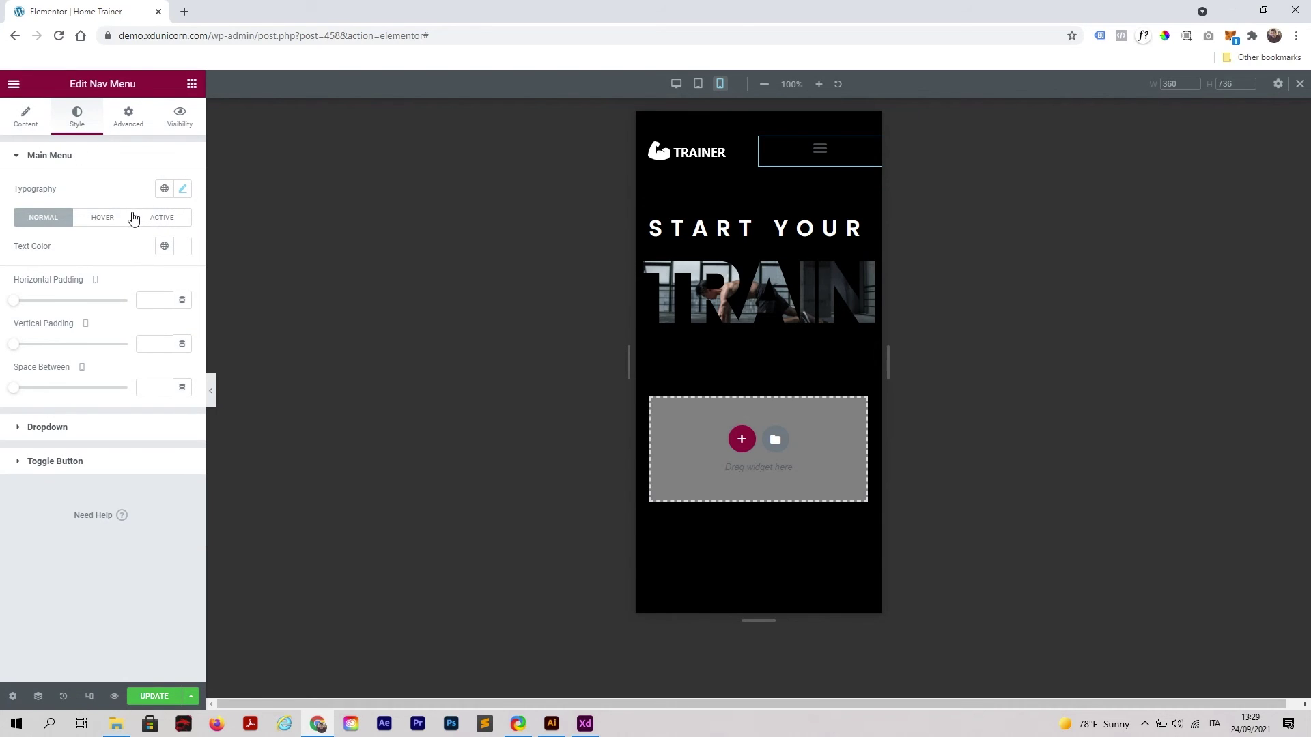
left_click(64, 462)
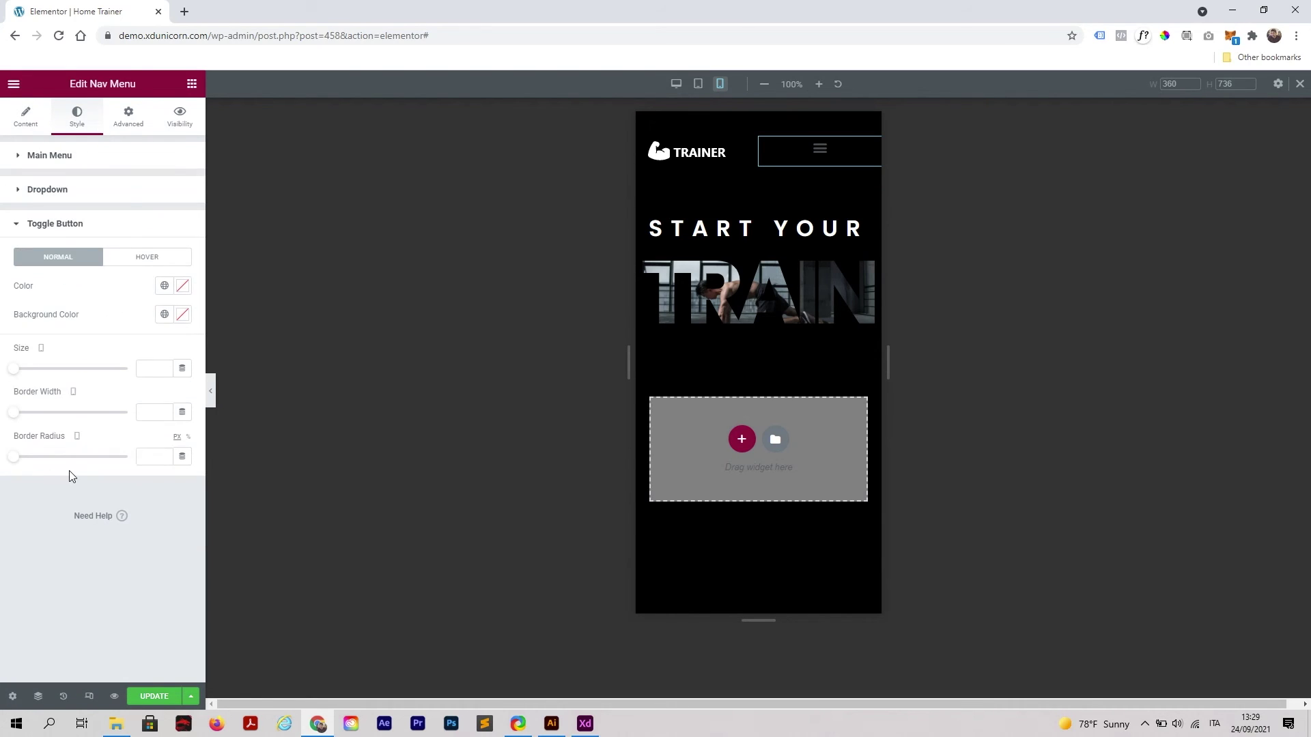
left_click(181, 287)
left_click_drag(120, 380, 4, 247)
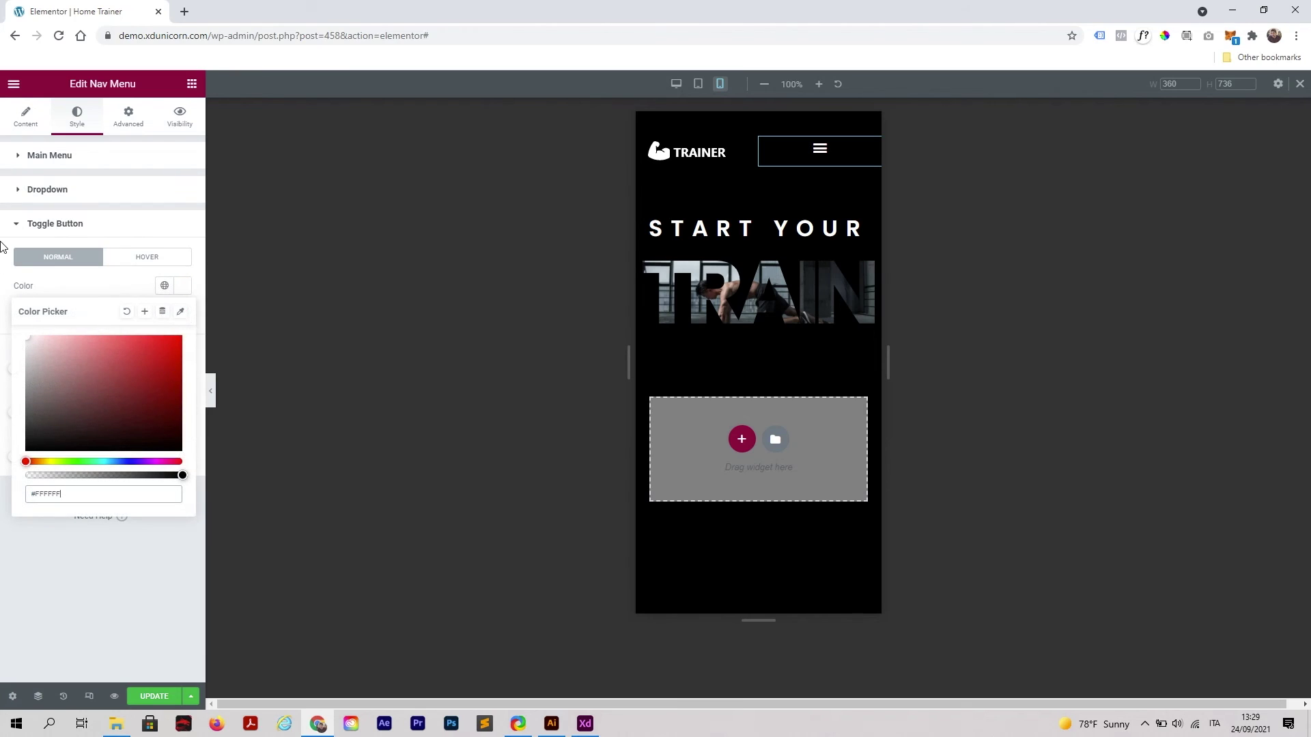
- Set the mobile dropdown to Full Width and test it by opening the hamburger menu
left_click(25, 117)
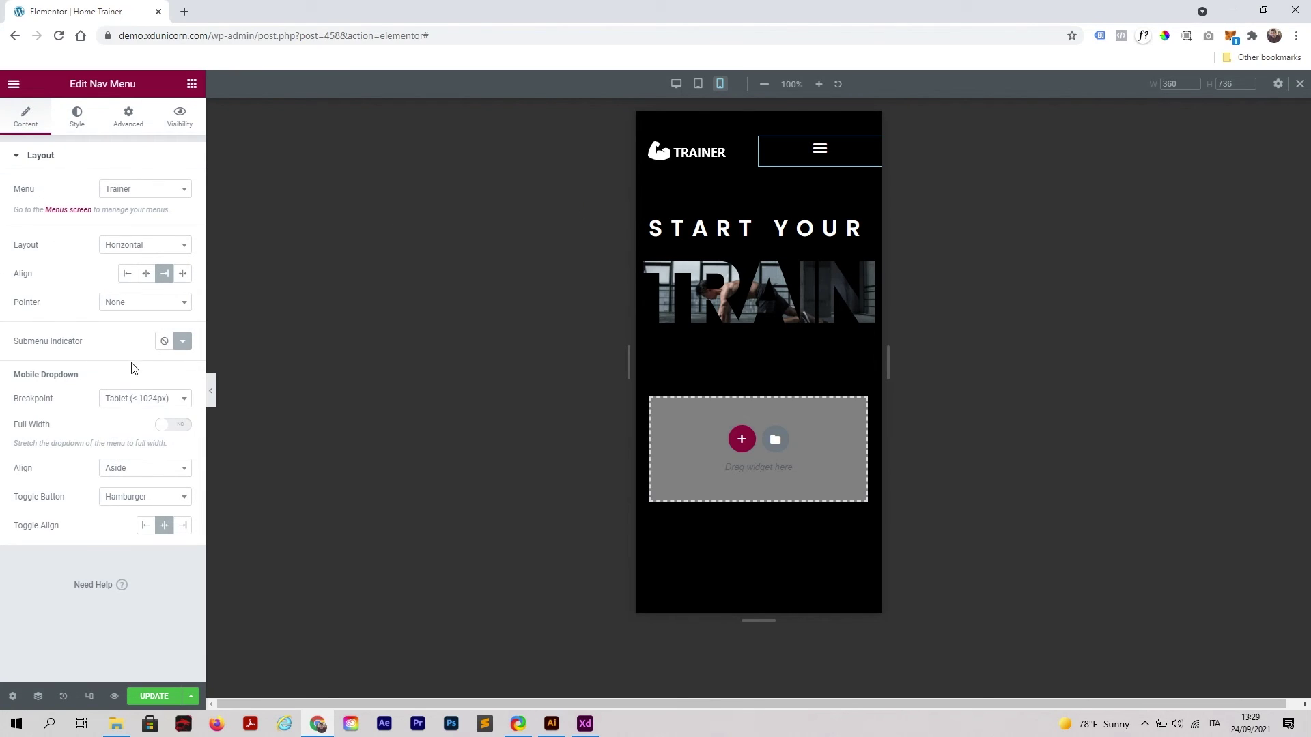
left_click(176, 425)
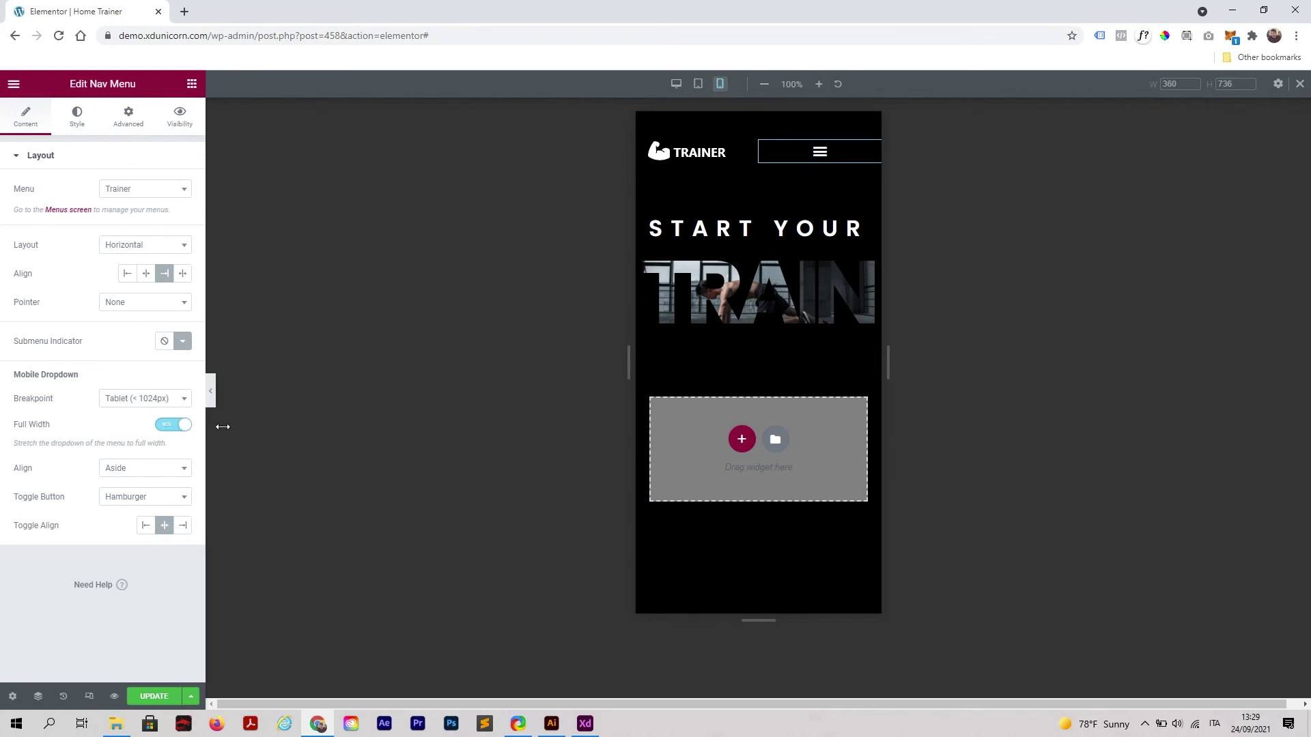
left_click(821, 152)
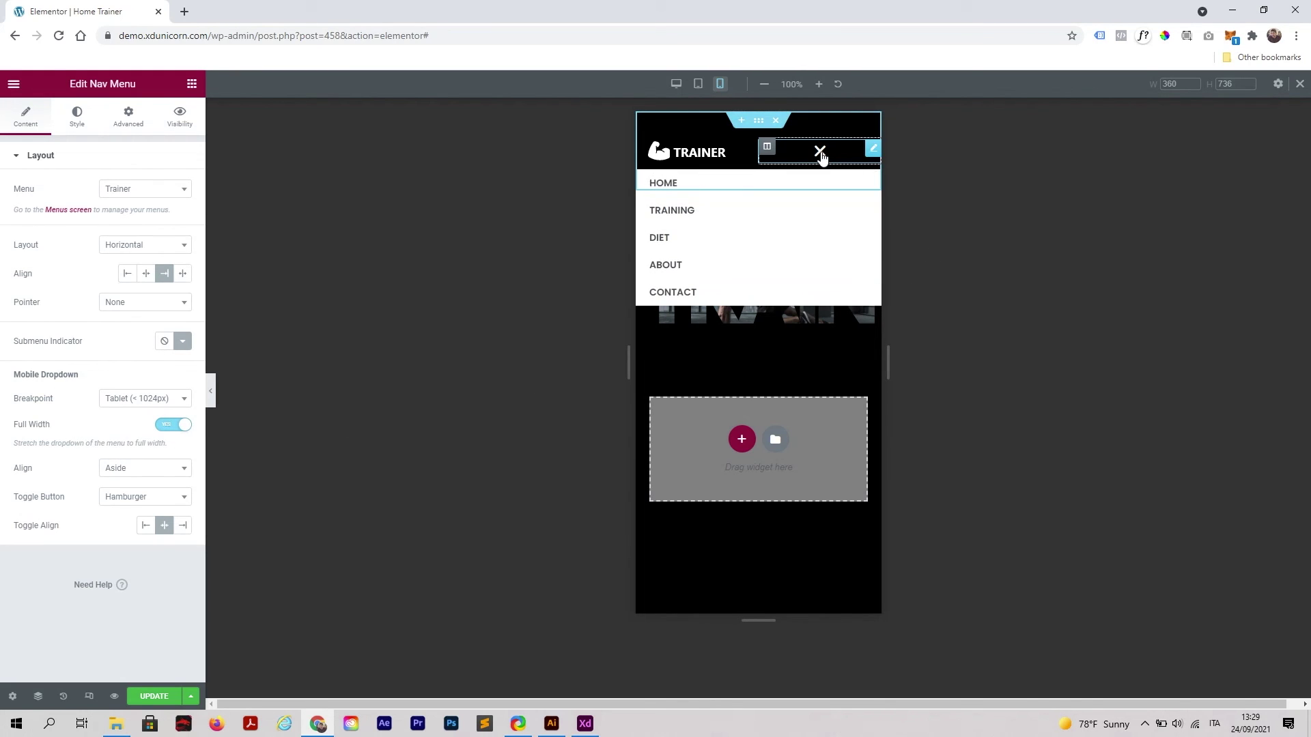
left_click(818, 153)
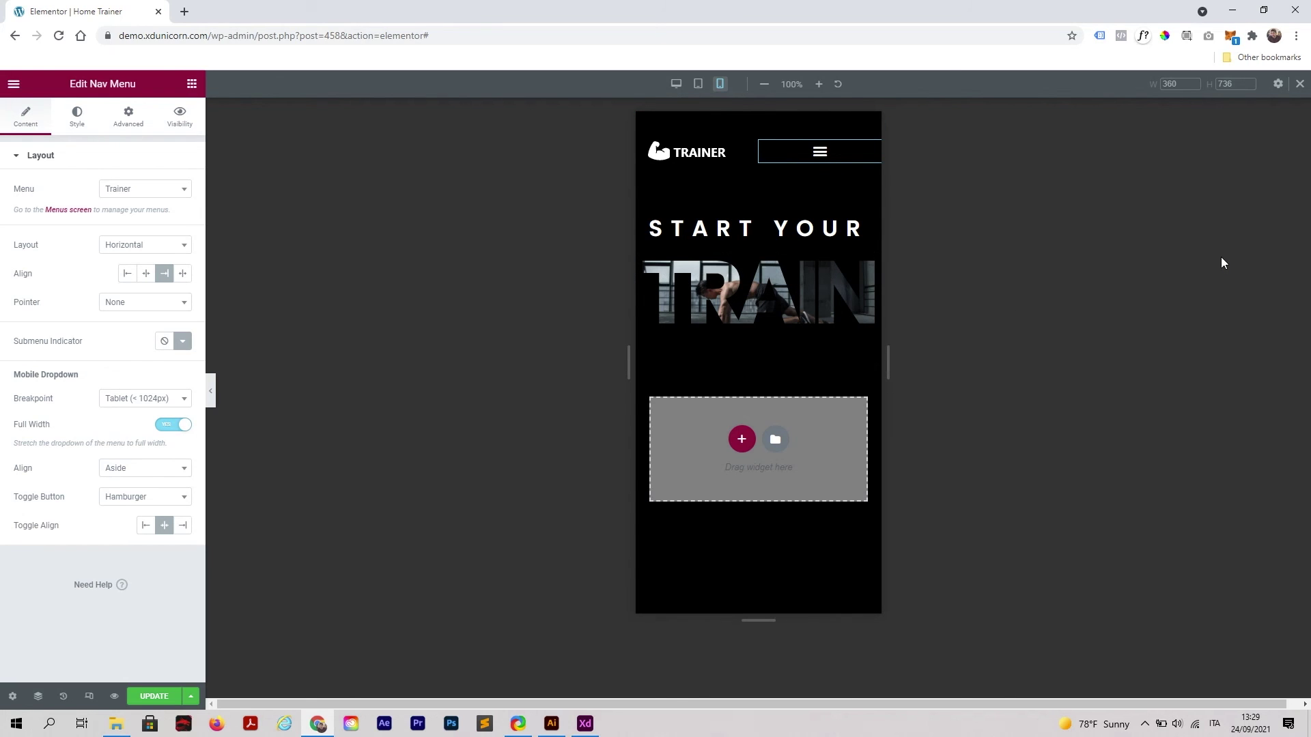
- Hide the editor panel and test opening and closing the mobile hamburger menu
left_click(211, 390)
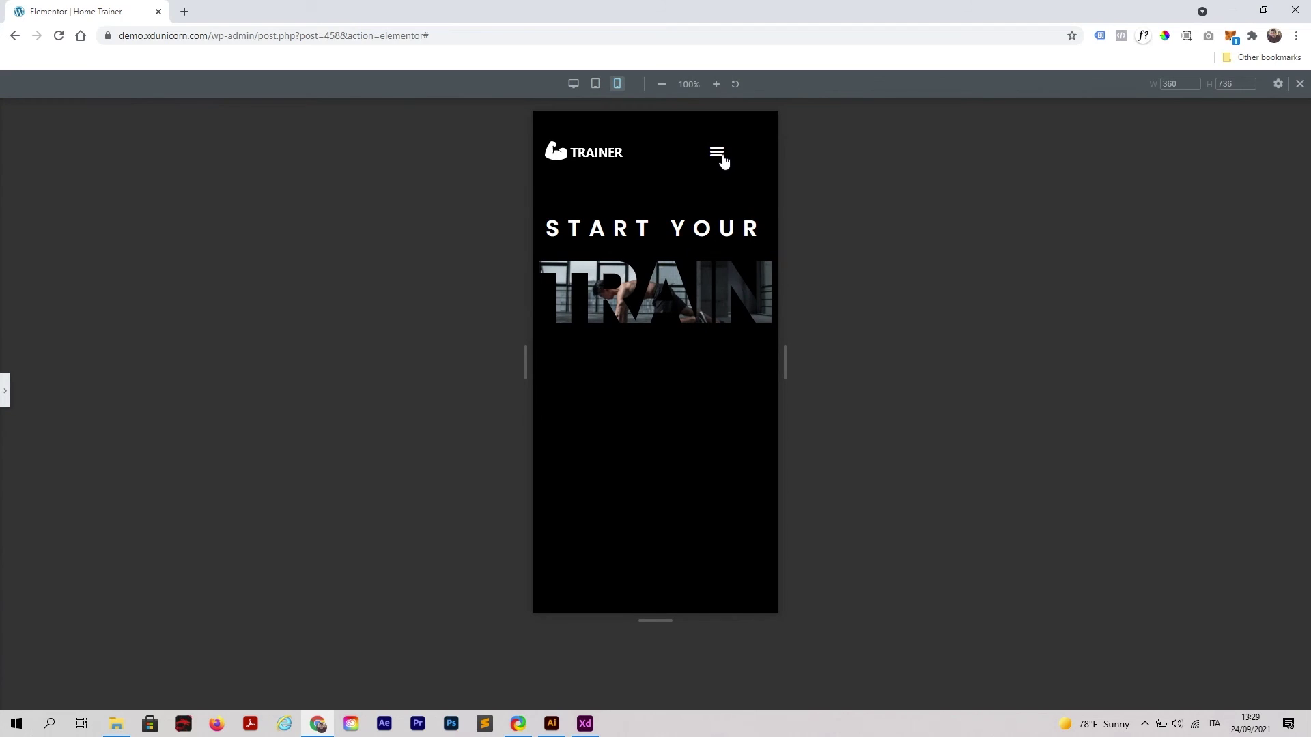
left_click(720, 159)
left_click(719, 159)
- Return to the desktop preview and save the page with Update
left_click(573, 83)
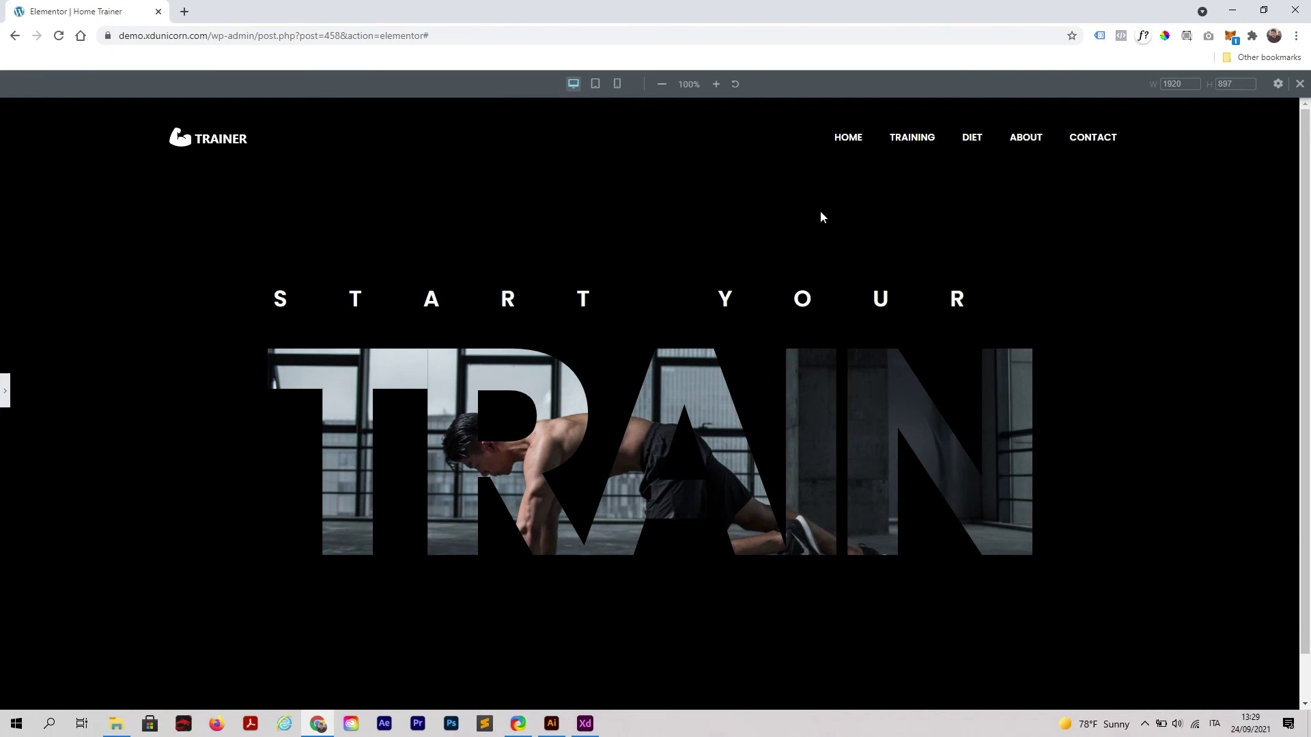
left_click(5, 390)
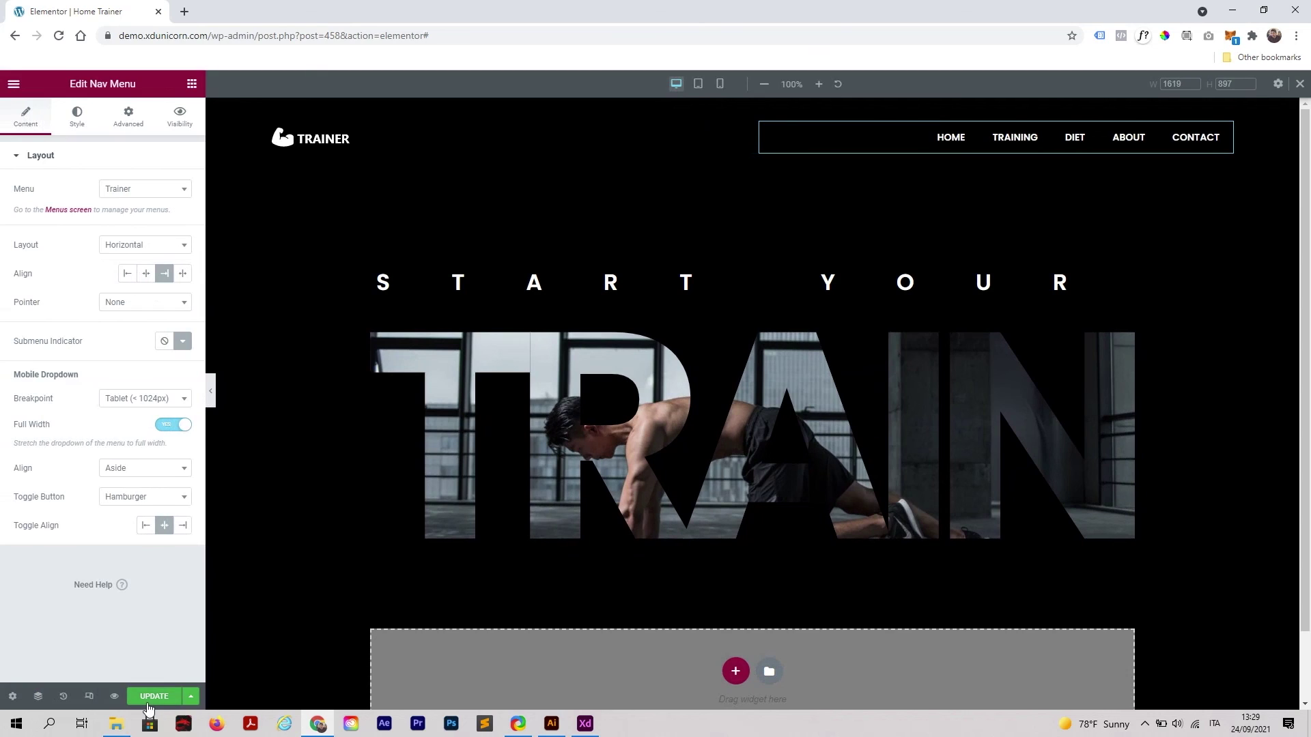
left_click(152, 696)
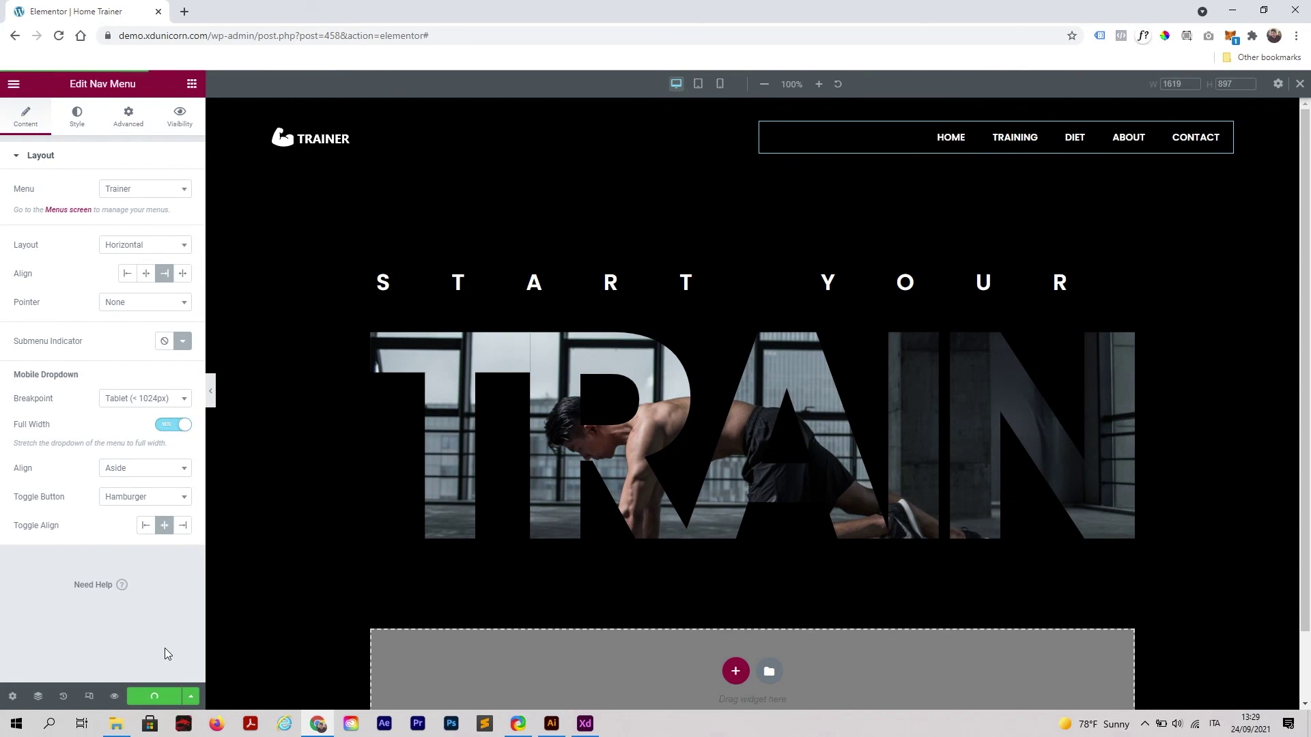